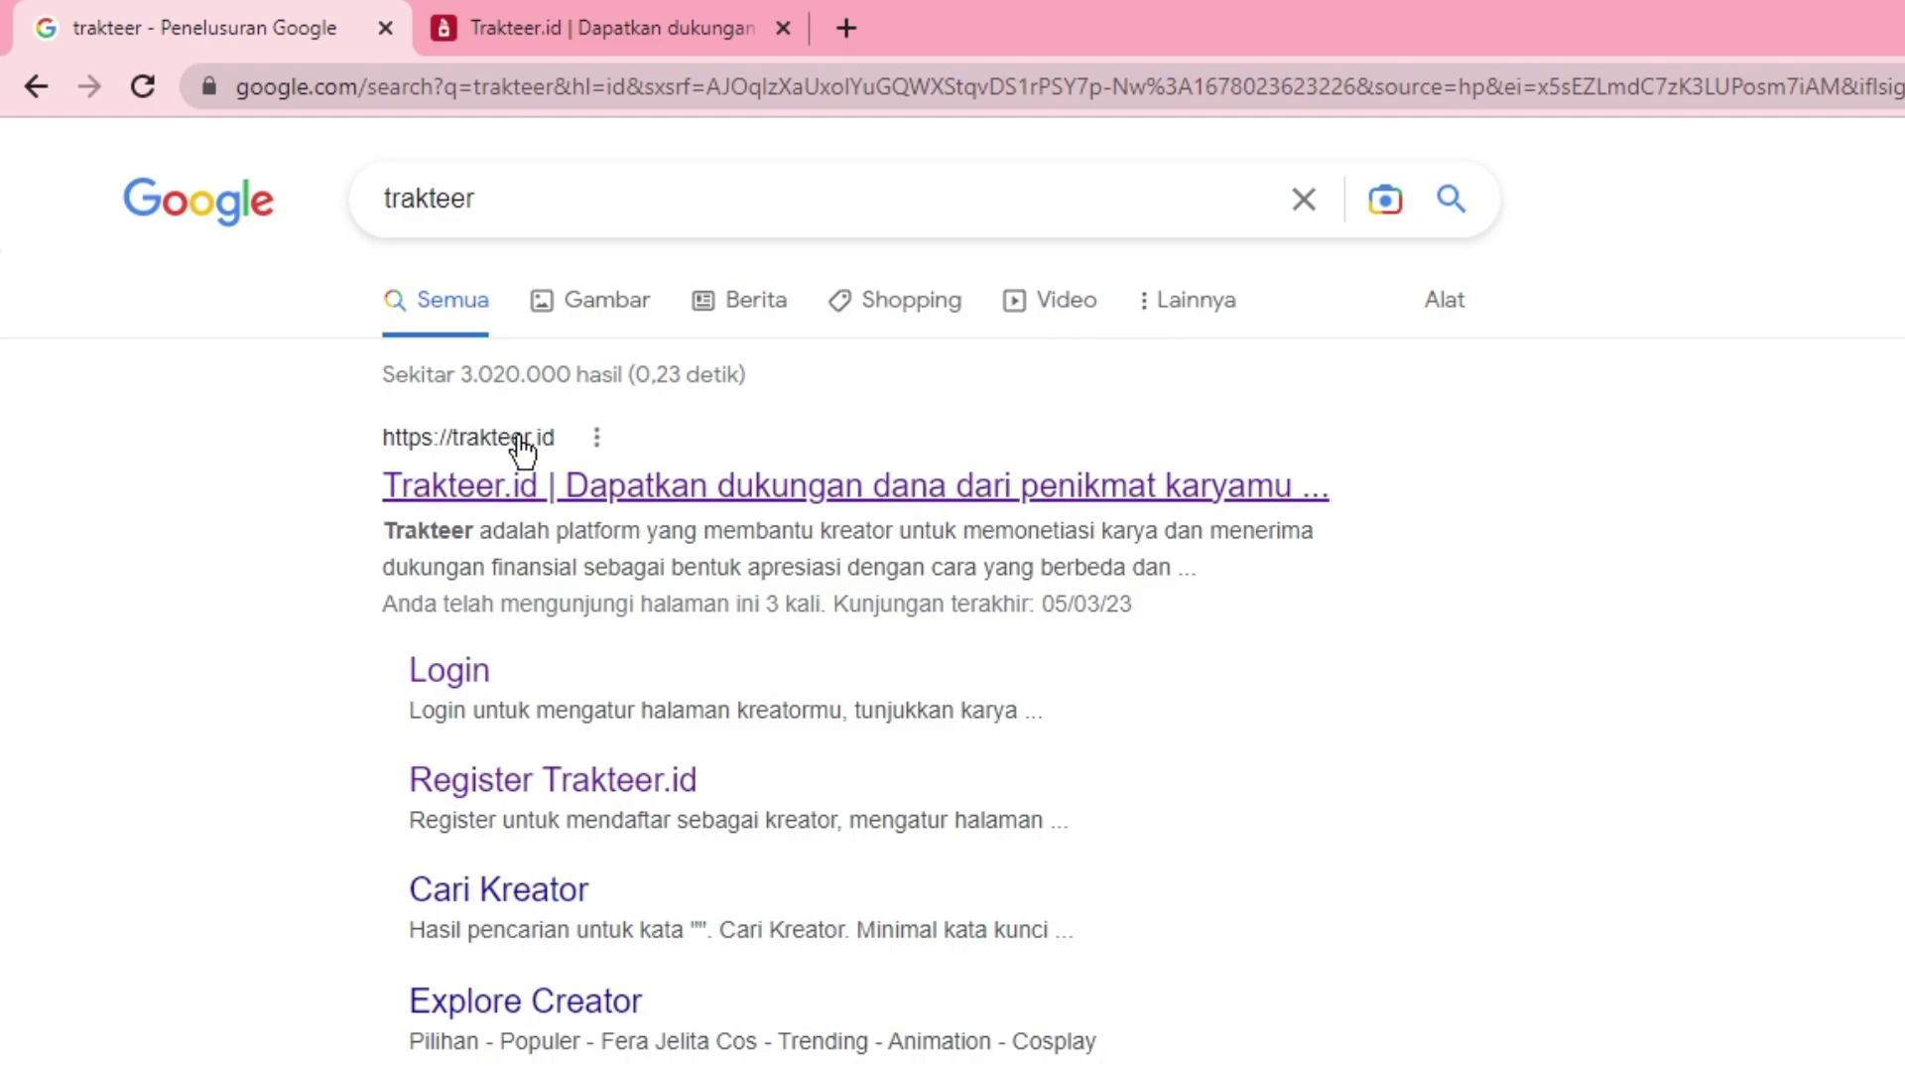
# - Open Trakteer.id from the search results and start creating a new creator page with Create!
pyautogui.click(569, 485)
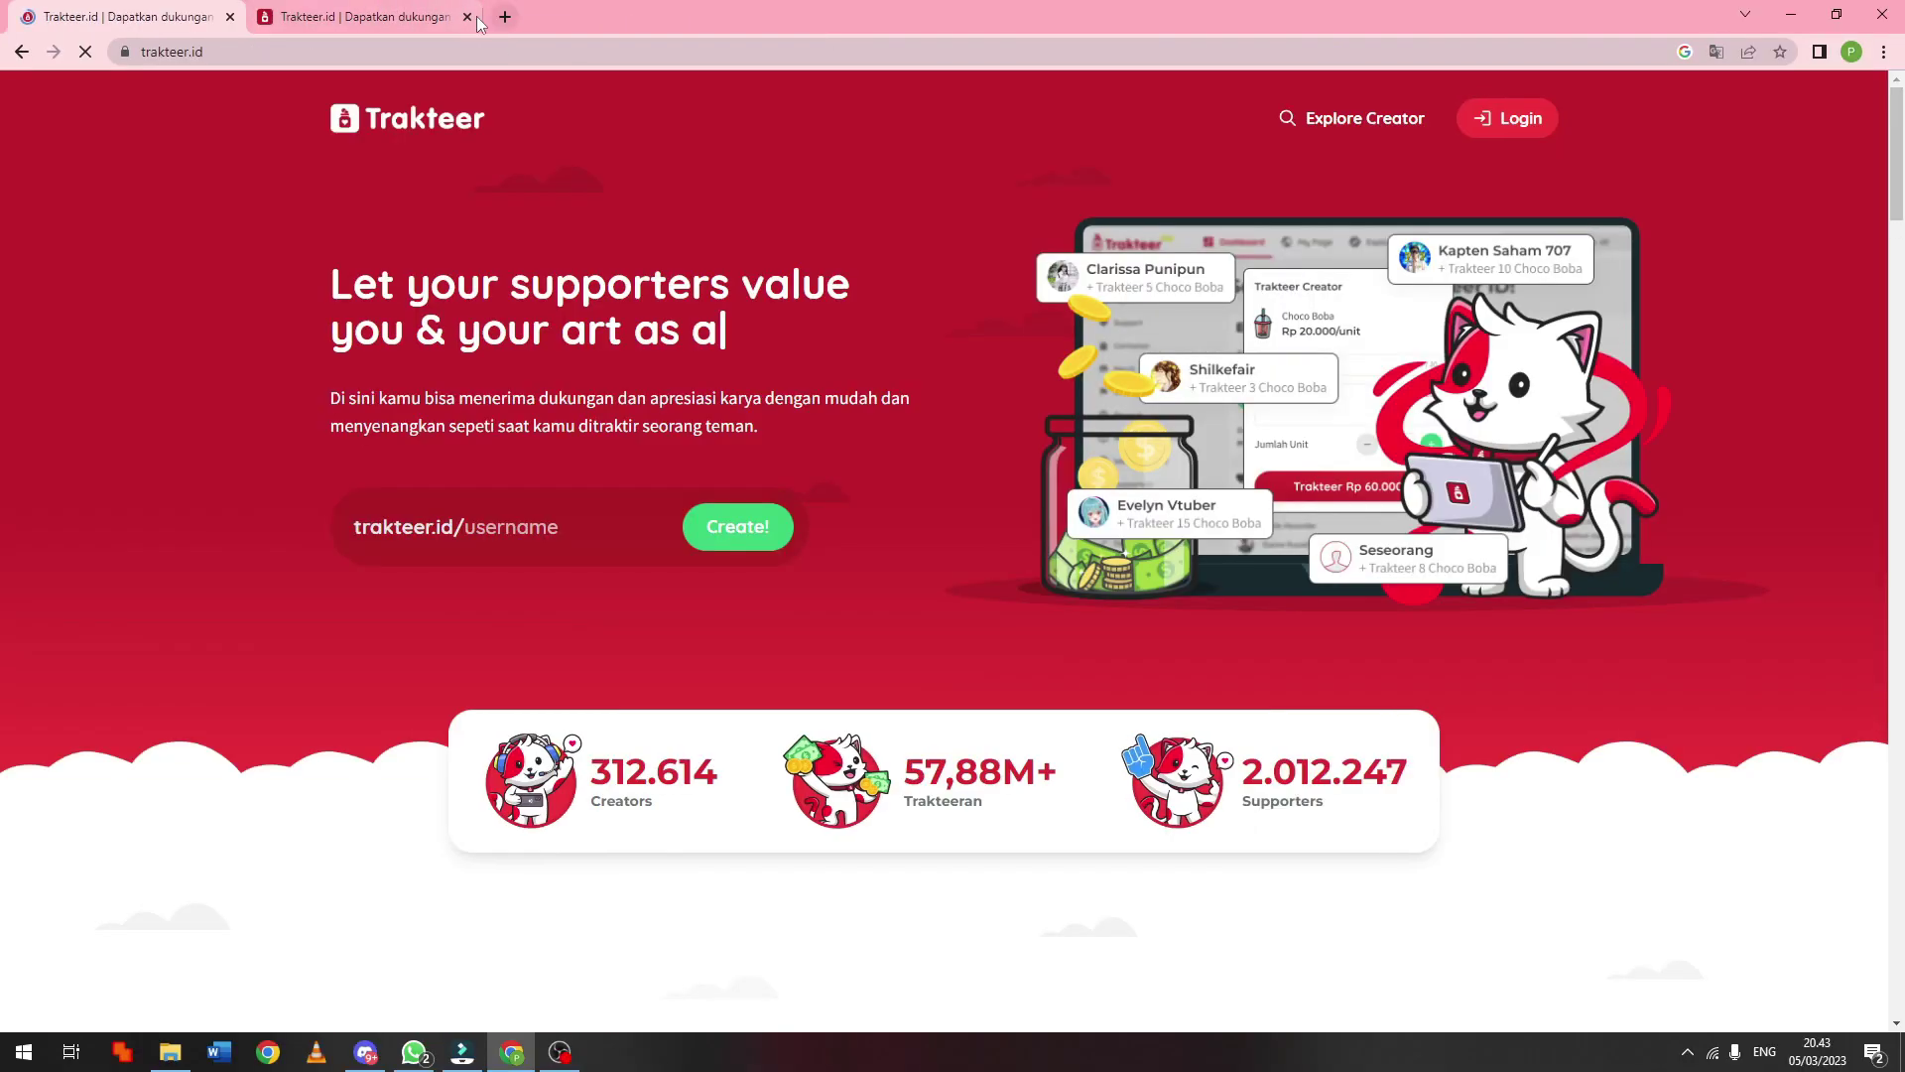
pyautogui.click(468, 16)
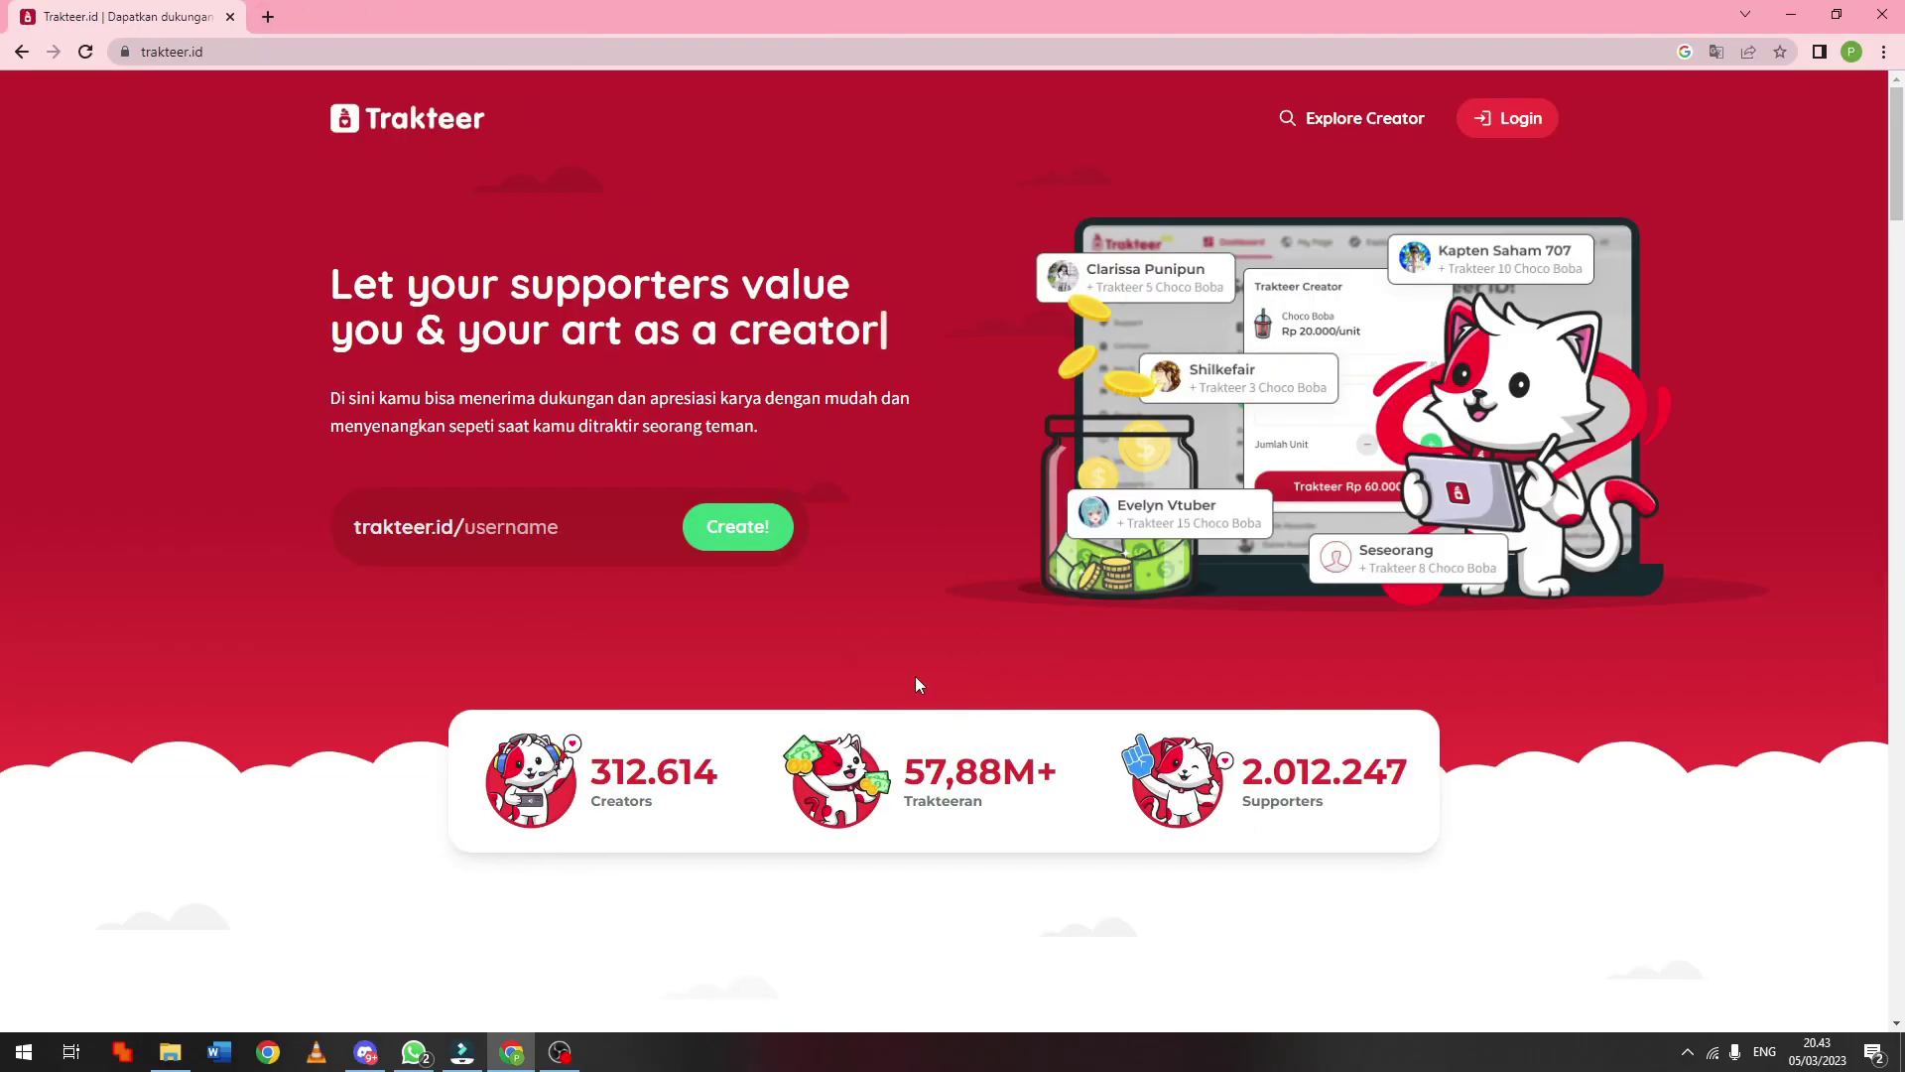
pyautogui.click(746, 548)
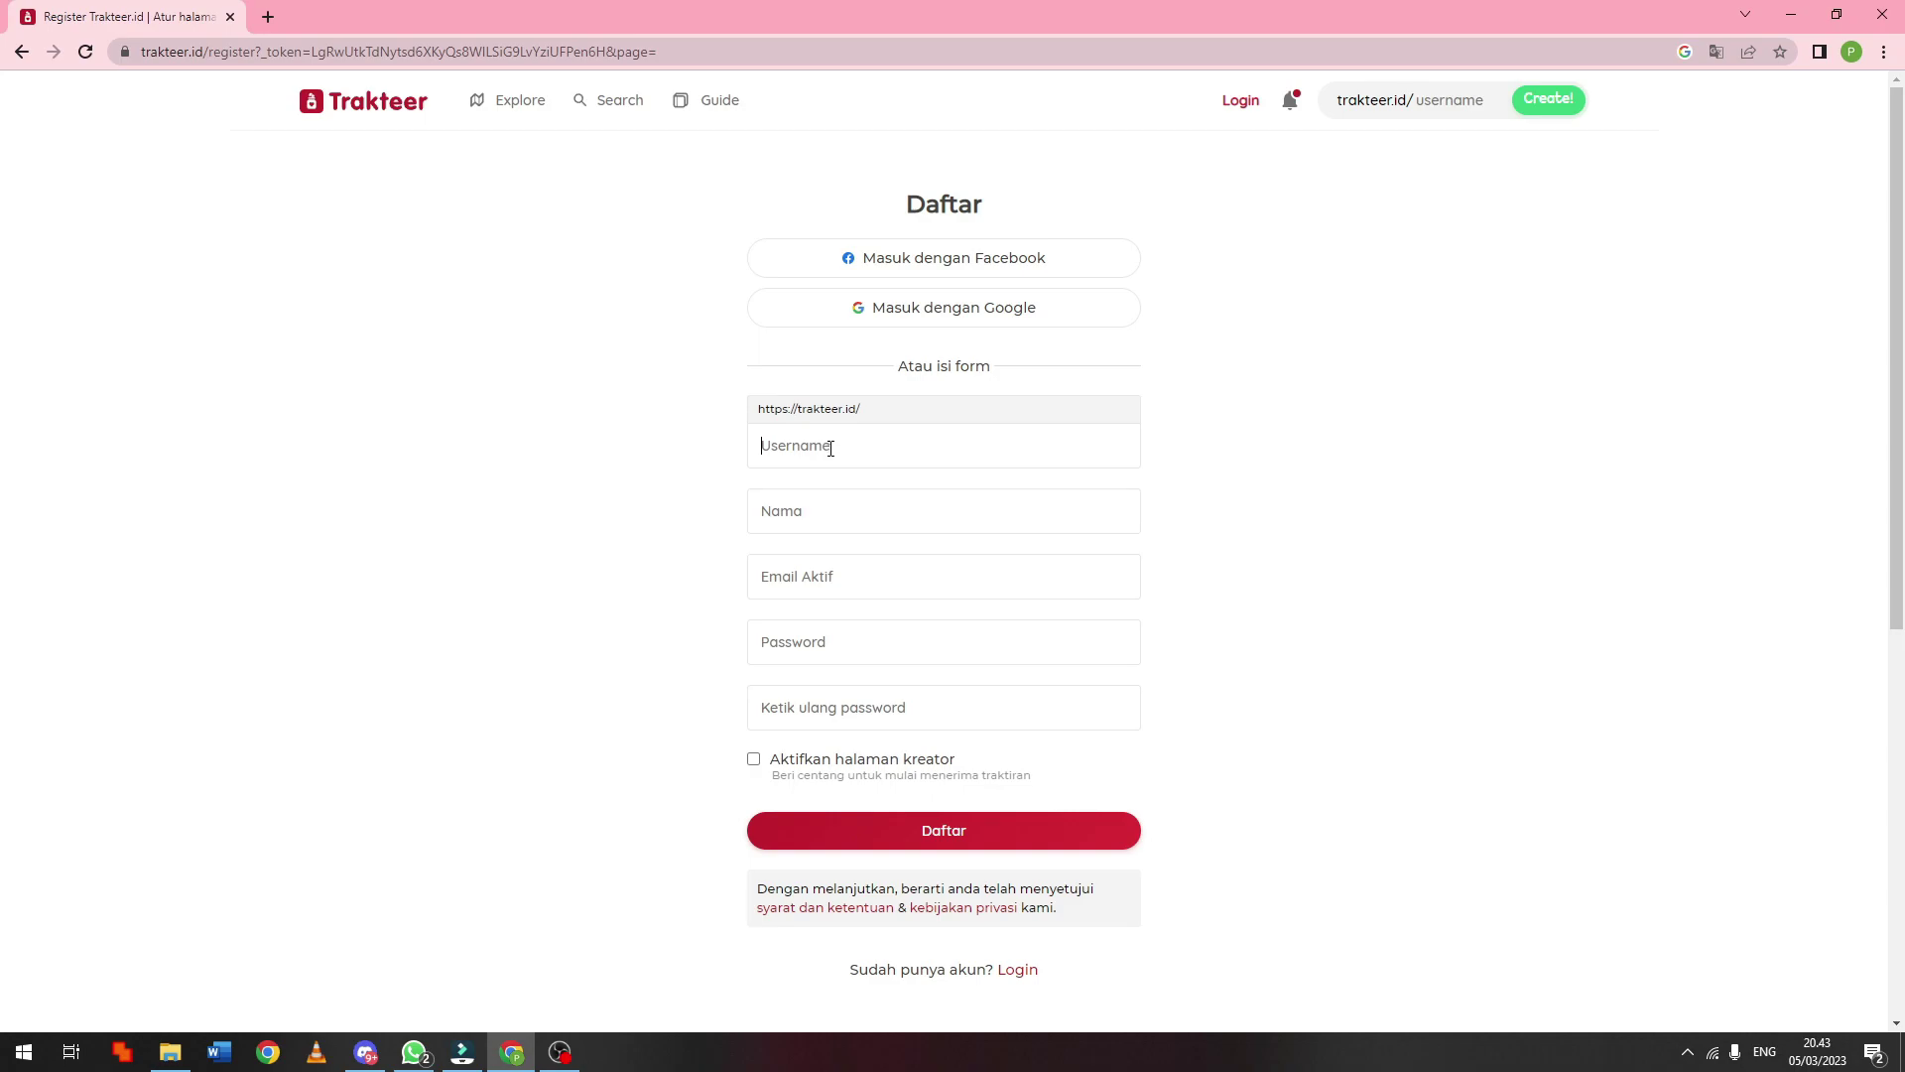
# - Fill in username kotutorial01, the display name, and the account e-mail address
pyautogui.write('kotutorial01')
pyautogui.write('Joko')
pyautogui.click(778, 576)
pyautogui.hotkey('ctrl', 'v')
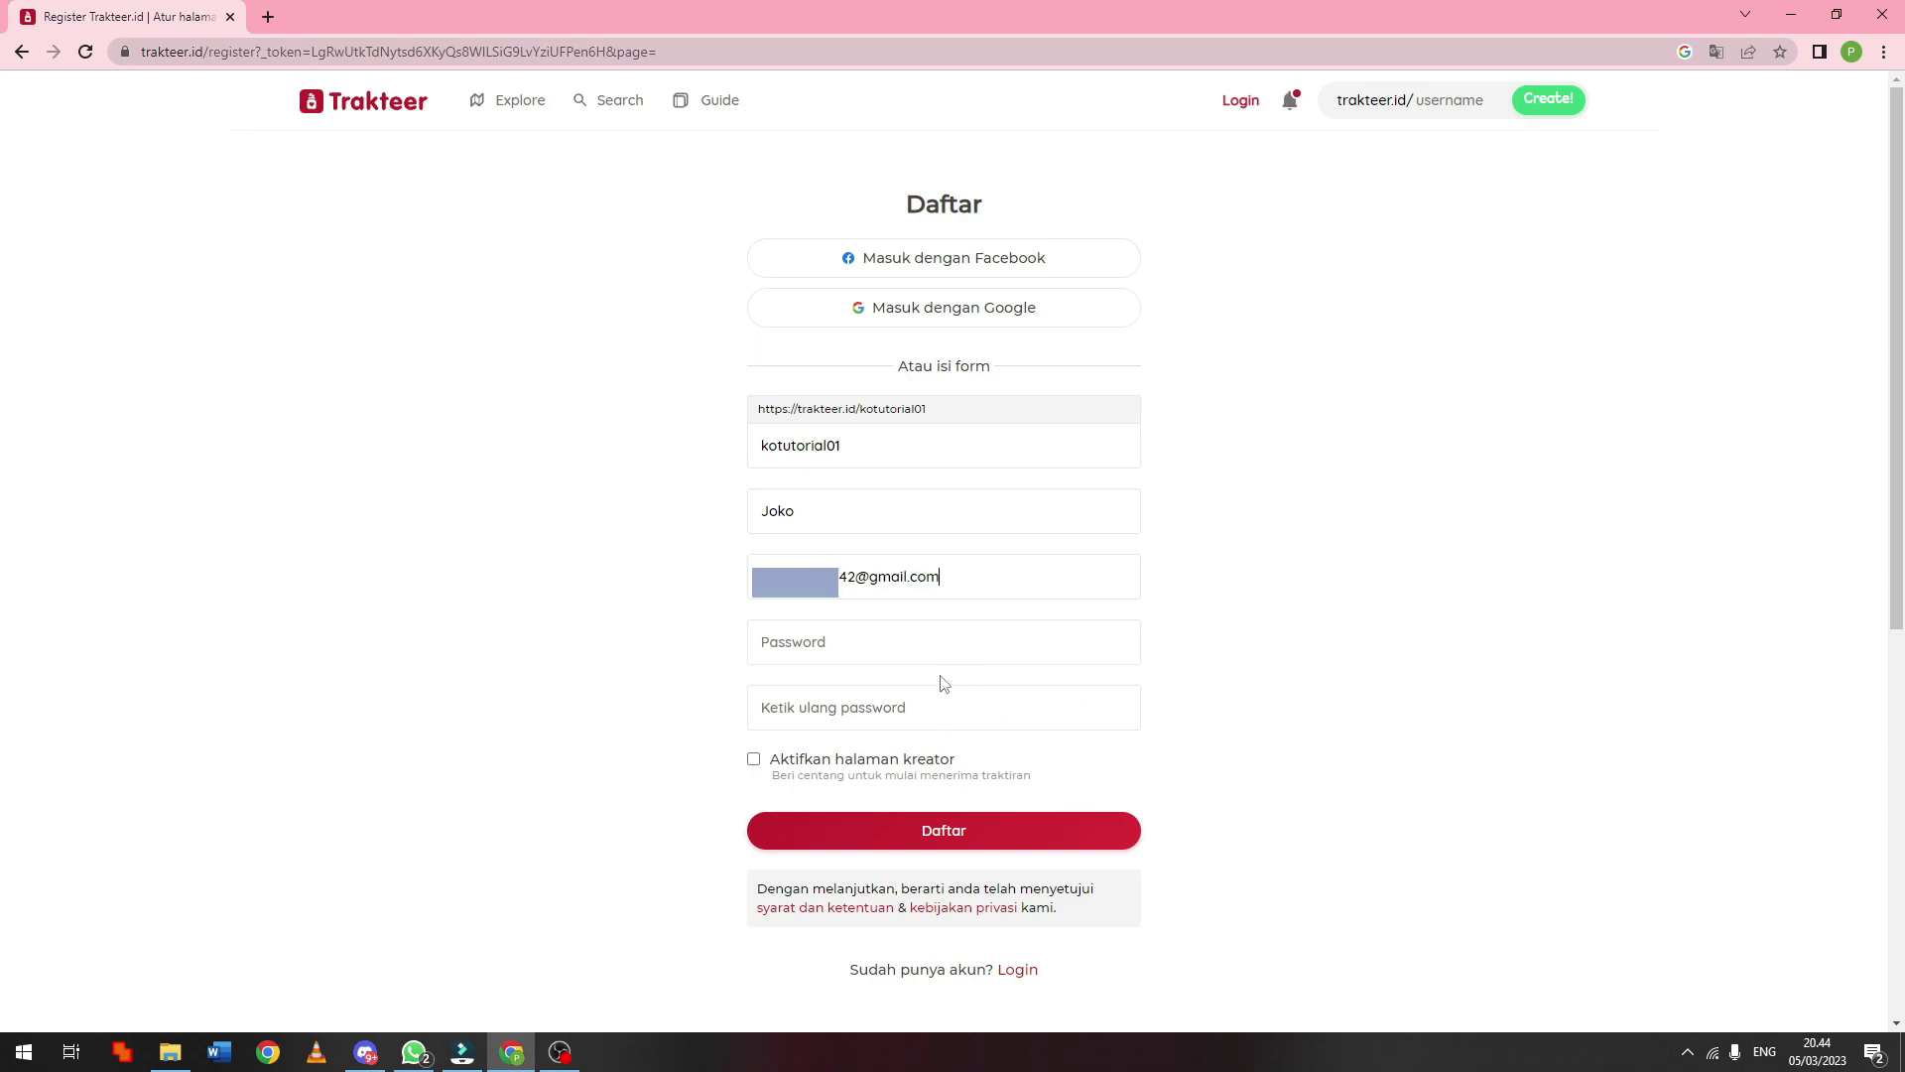
# - Set and confirm the account password, then submit the Daftar registration form
pyautogui.click(854, 638)
pyautogui.write('K')
pyautogui.scroll(-2, 905, 474)
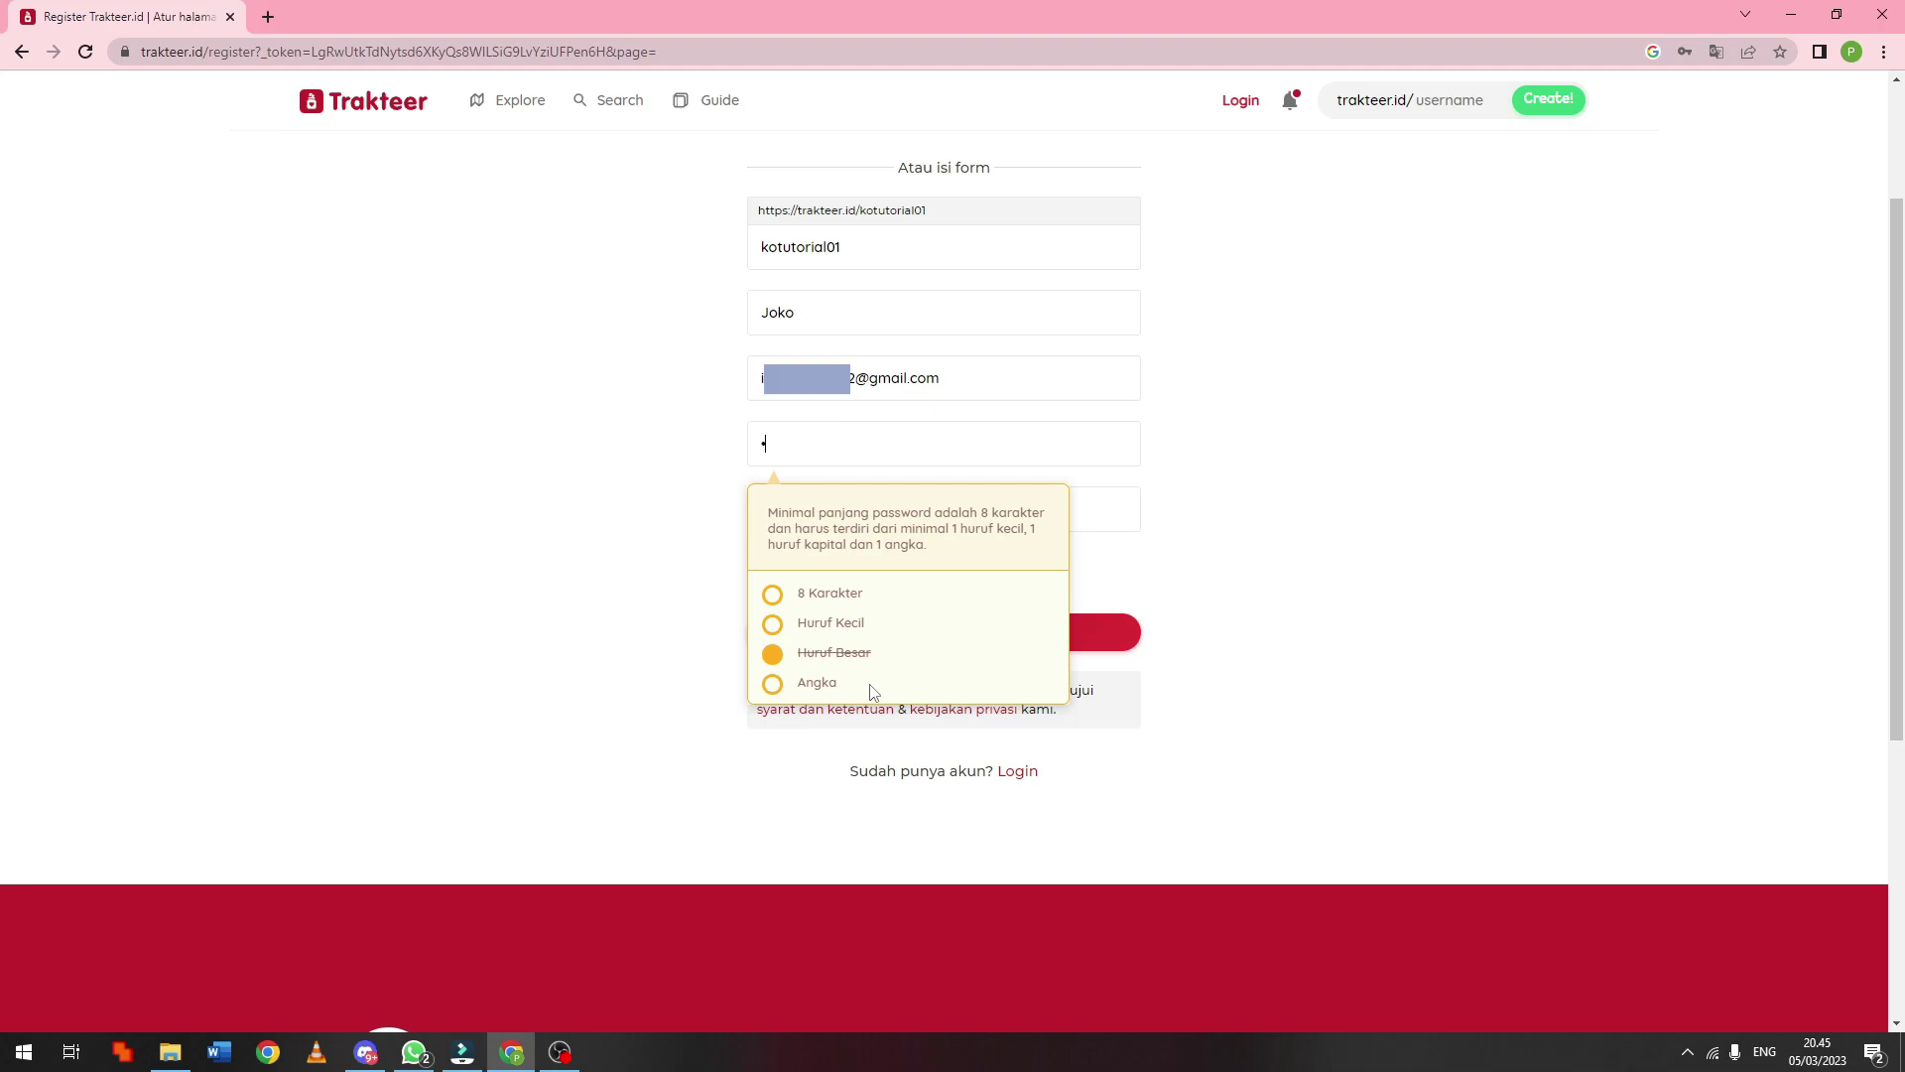
pyautogui.press('BackSpace')
pyautogui.press('BackSpace')
pyautogui.press('BackSpace')
pyautogui.press('BackSpace')
pyautogui.press('BackSpace')
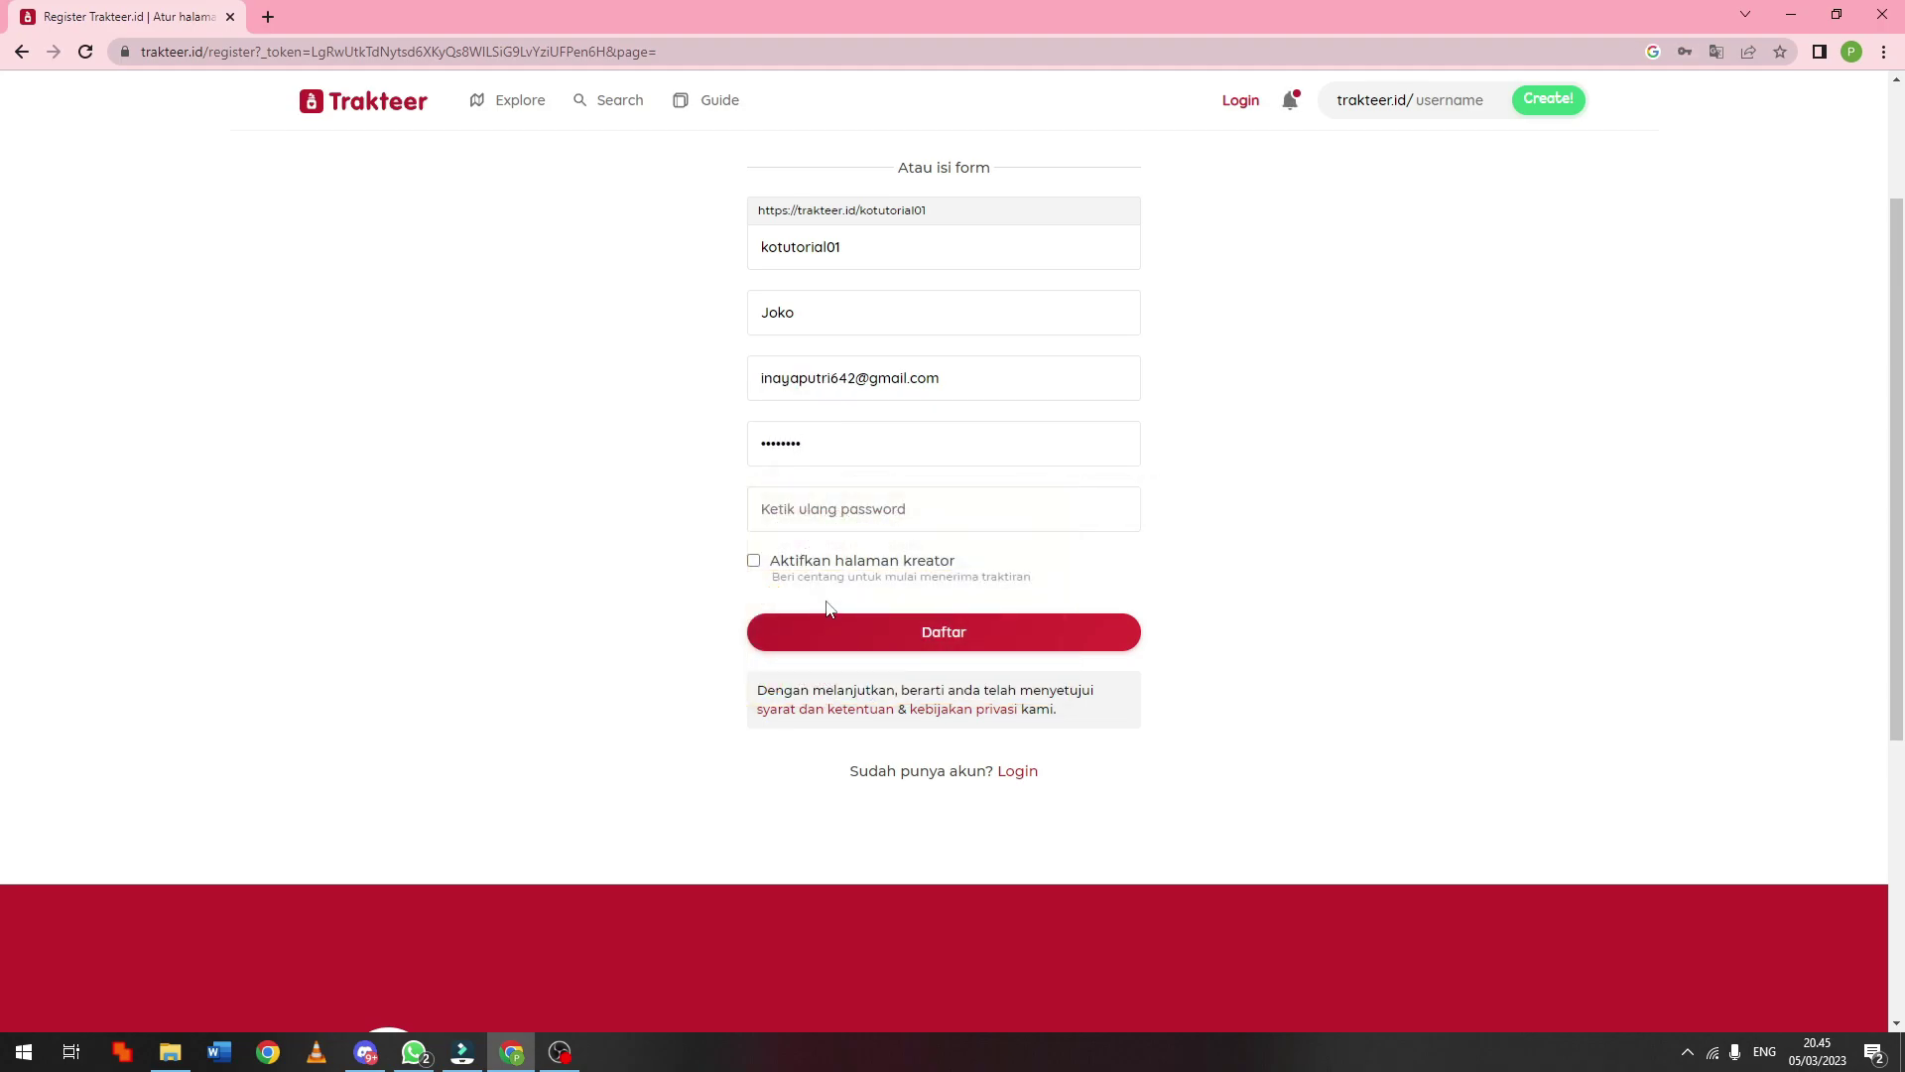
pyautogui.click(813, 506)
pyautogui.click(870, 627)
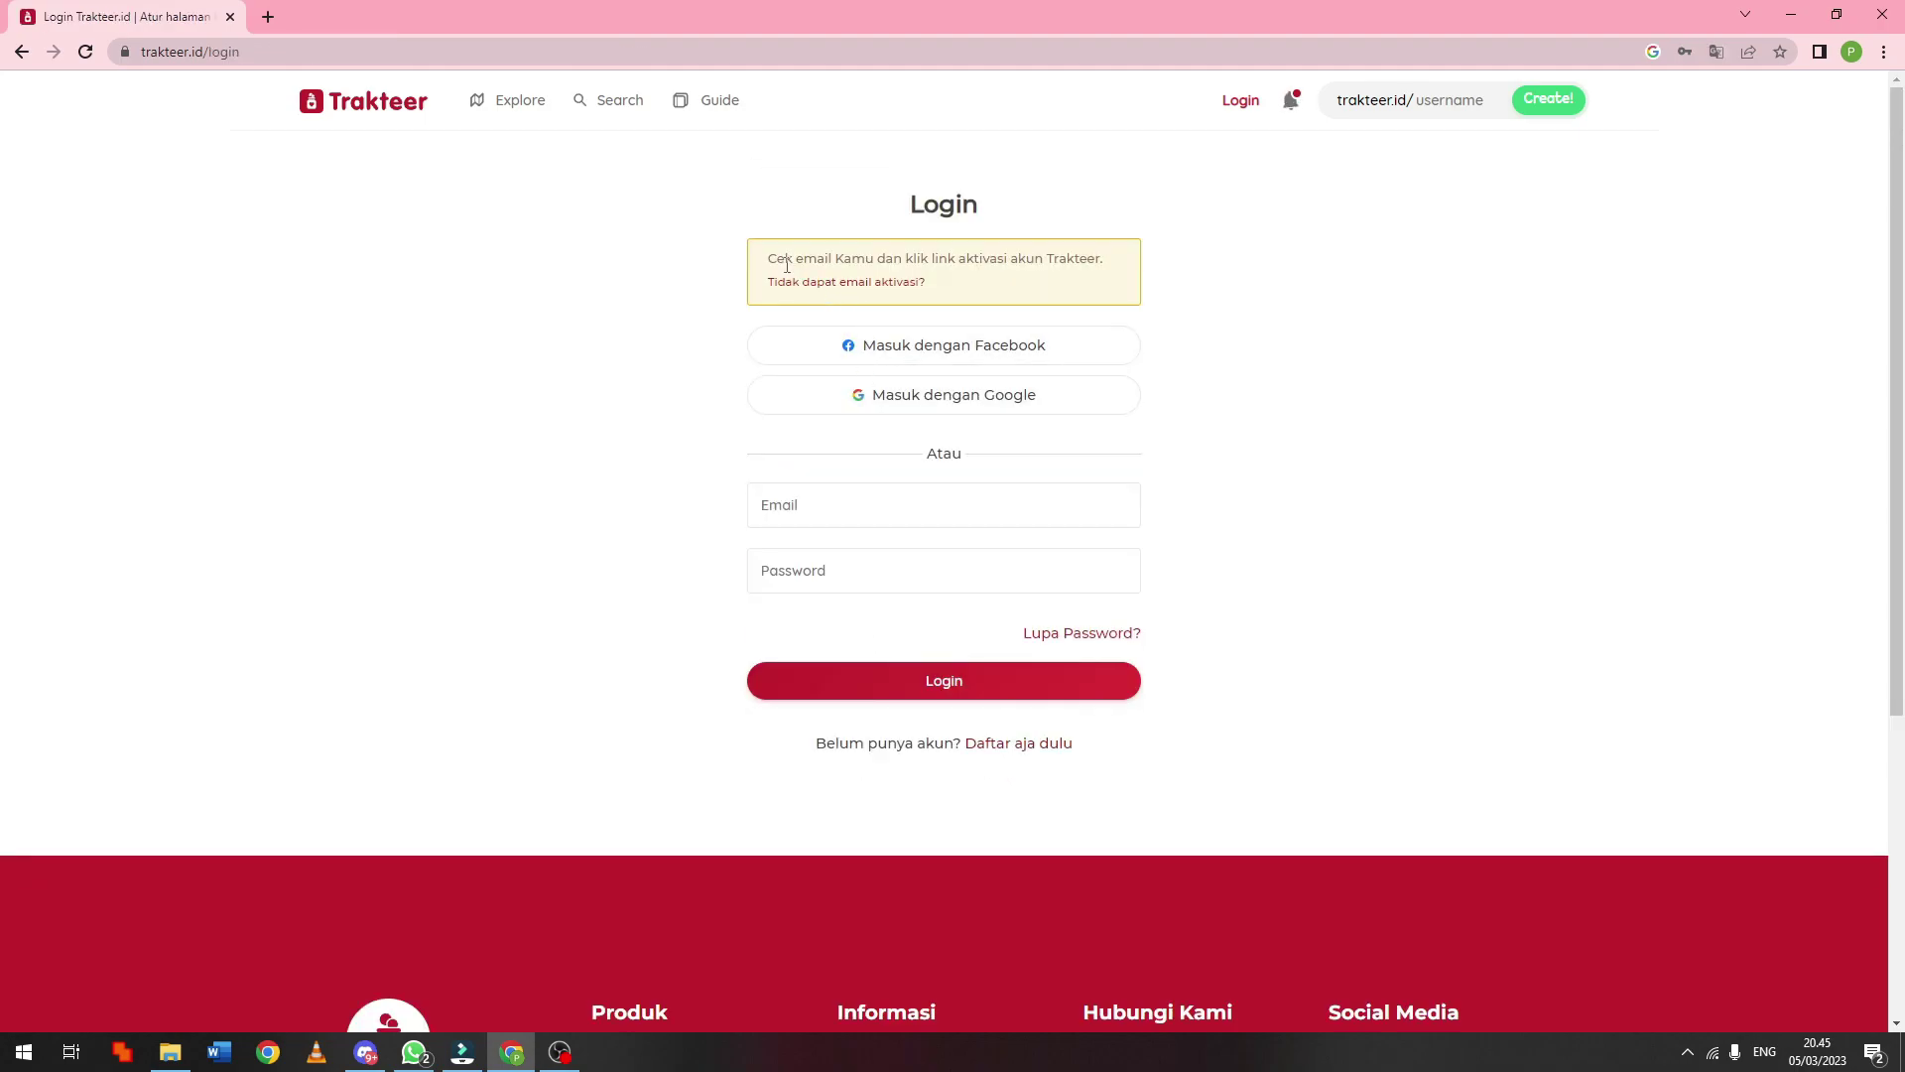
pyautogui.moveTo(772, 261); pyautogui.dragTo(1104, 266)
# - Load gmail.com in a new tab, open the 'Selamat Datang di Trakteer' email and click Verify Email
pyautogui.click(1320, 323)
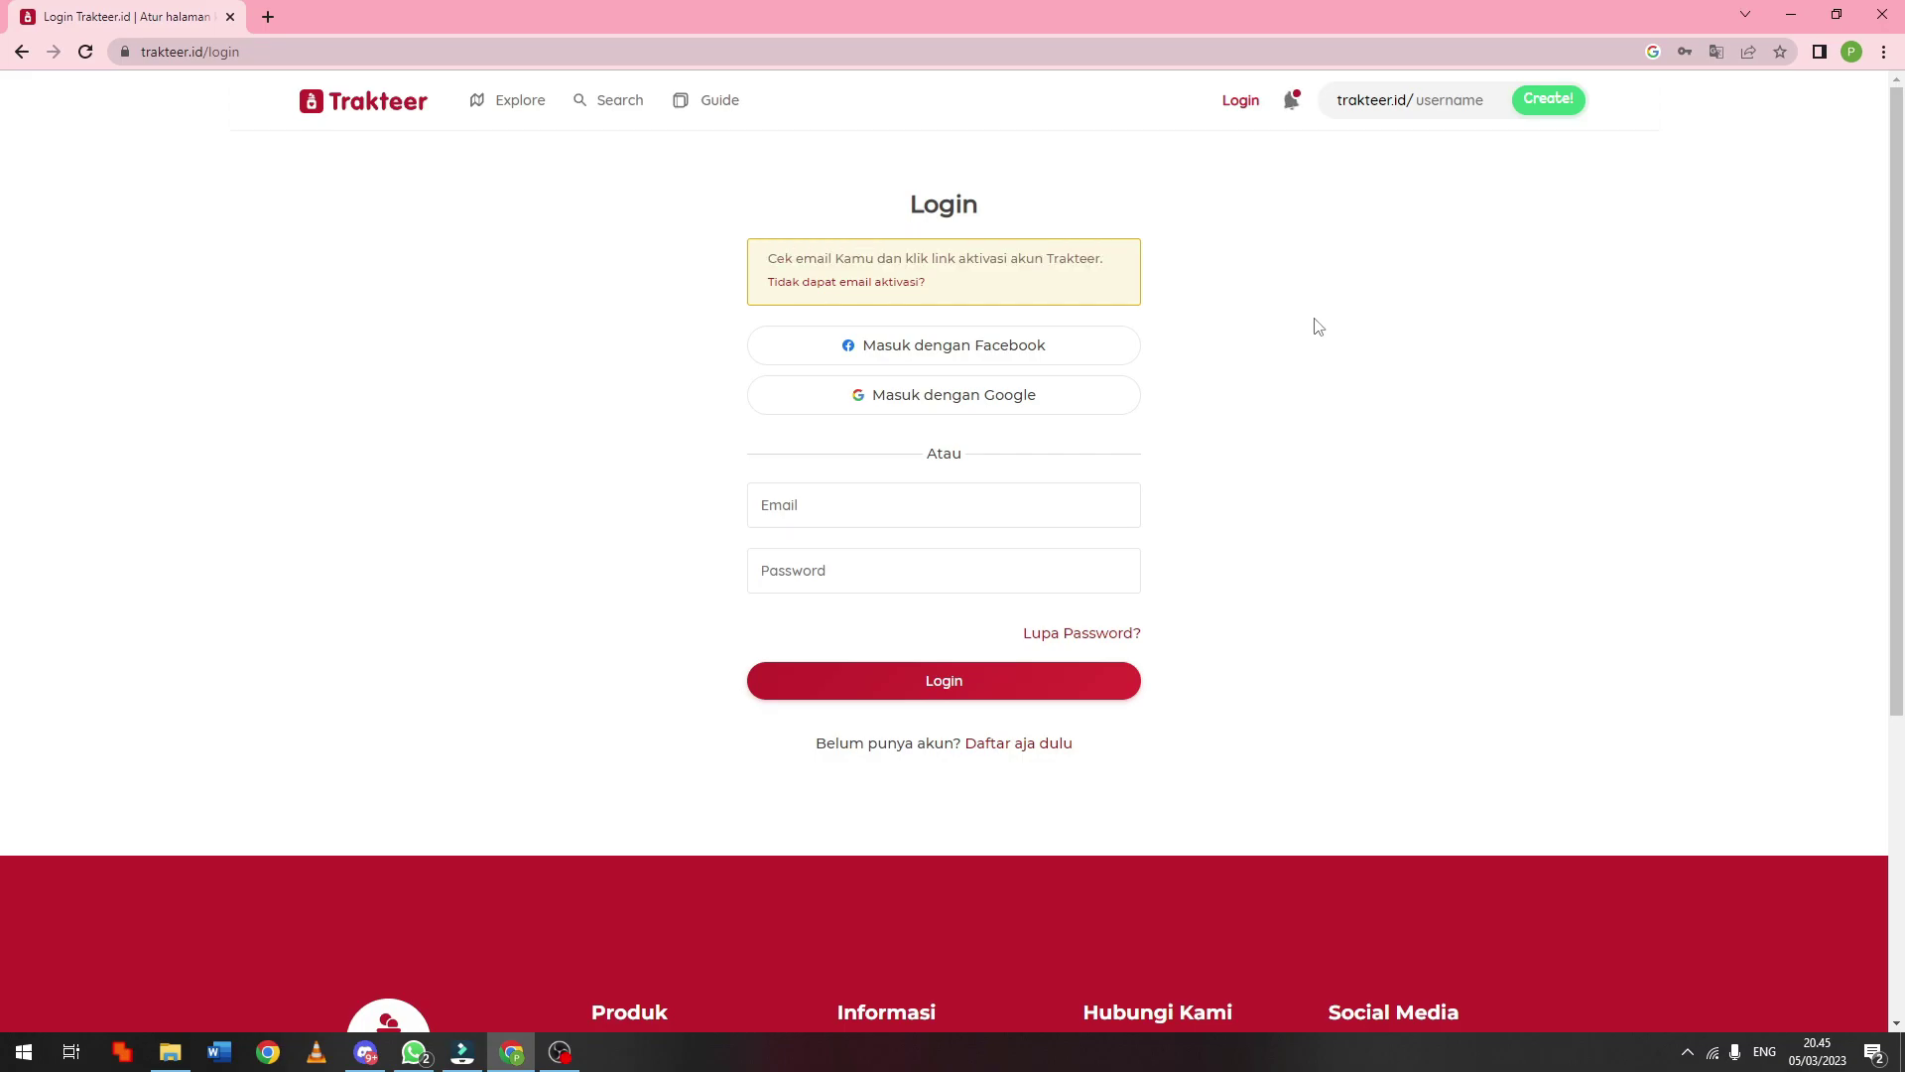
pyautogui.click(267, 17)
pyautogui.write('gmail.com')
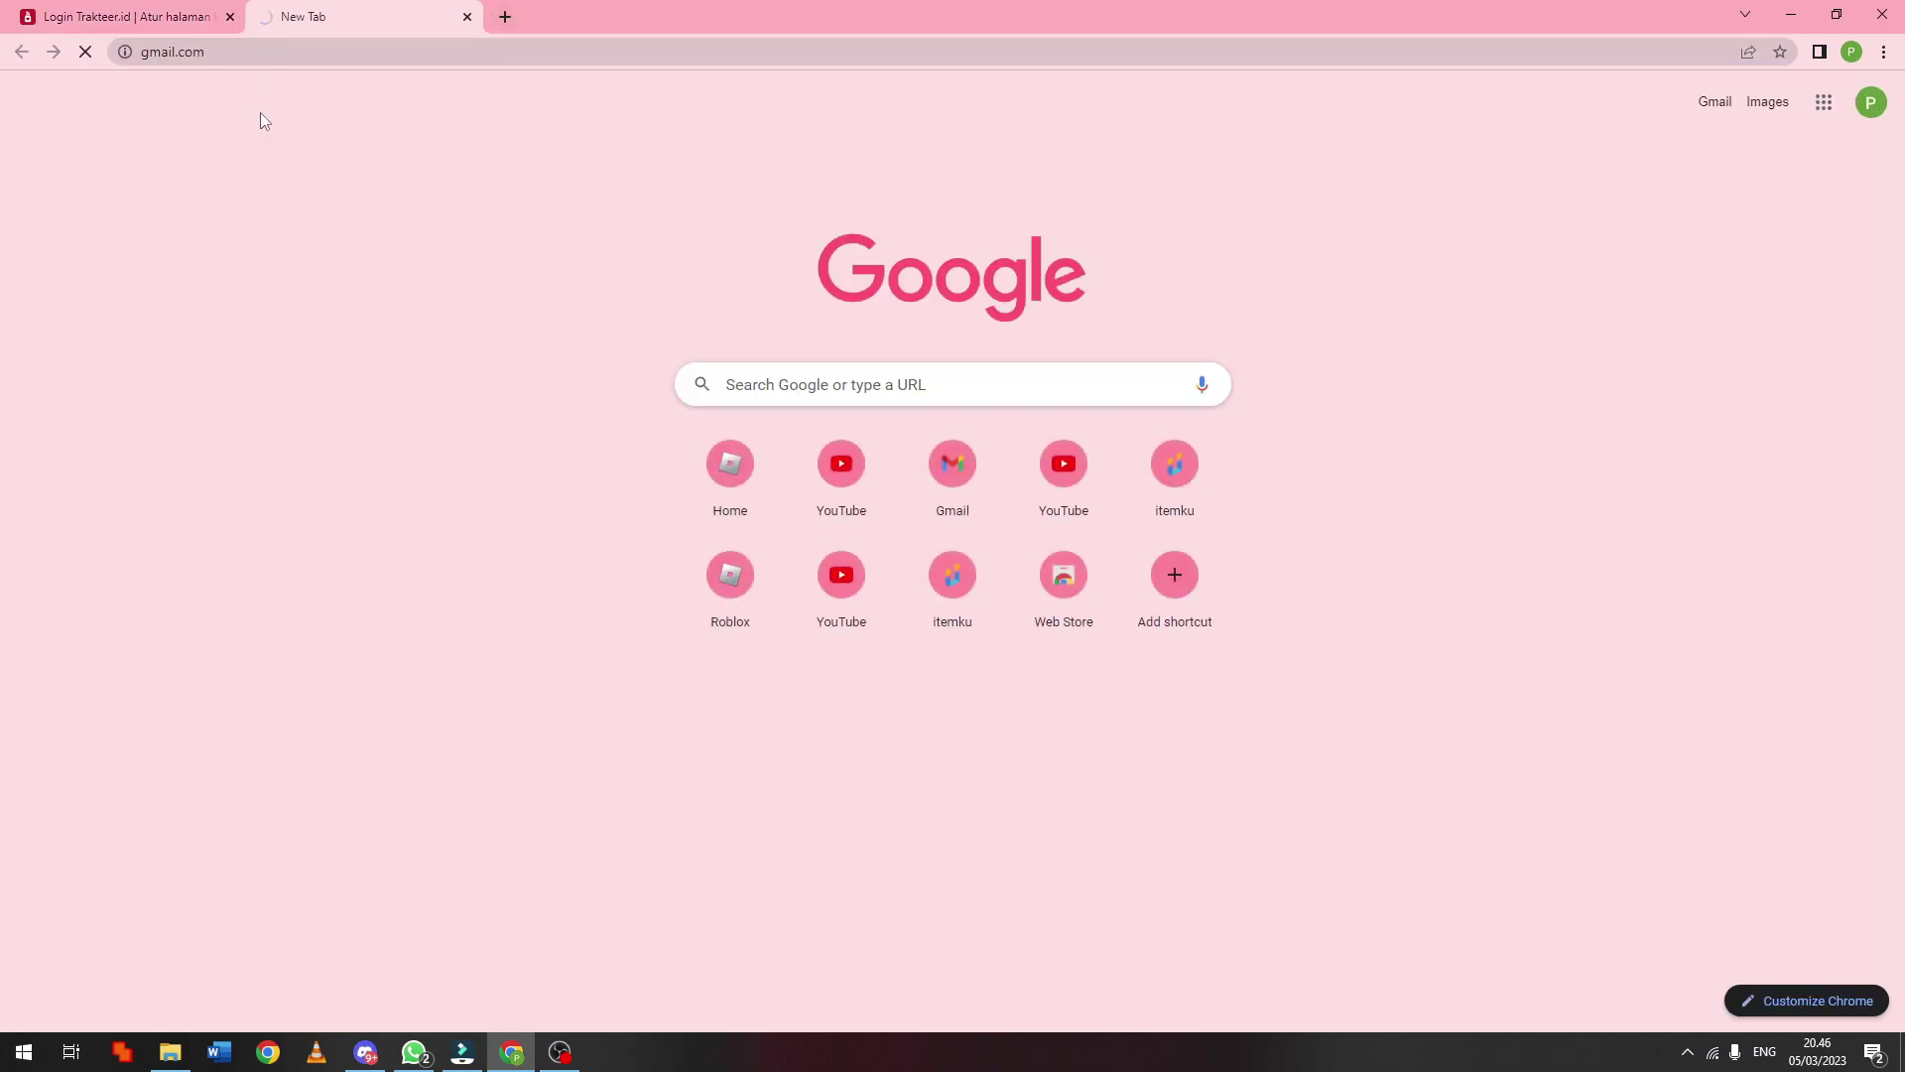
pyautogui.press('Return')
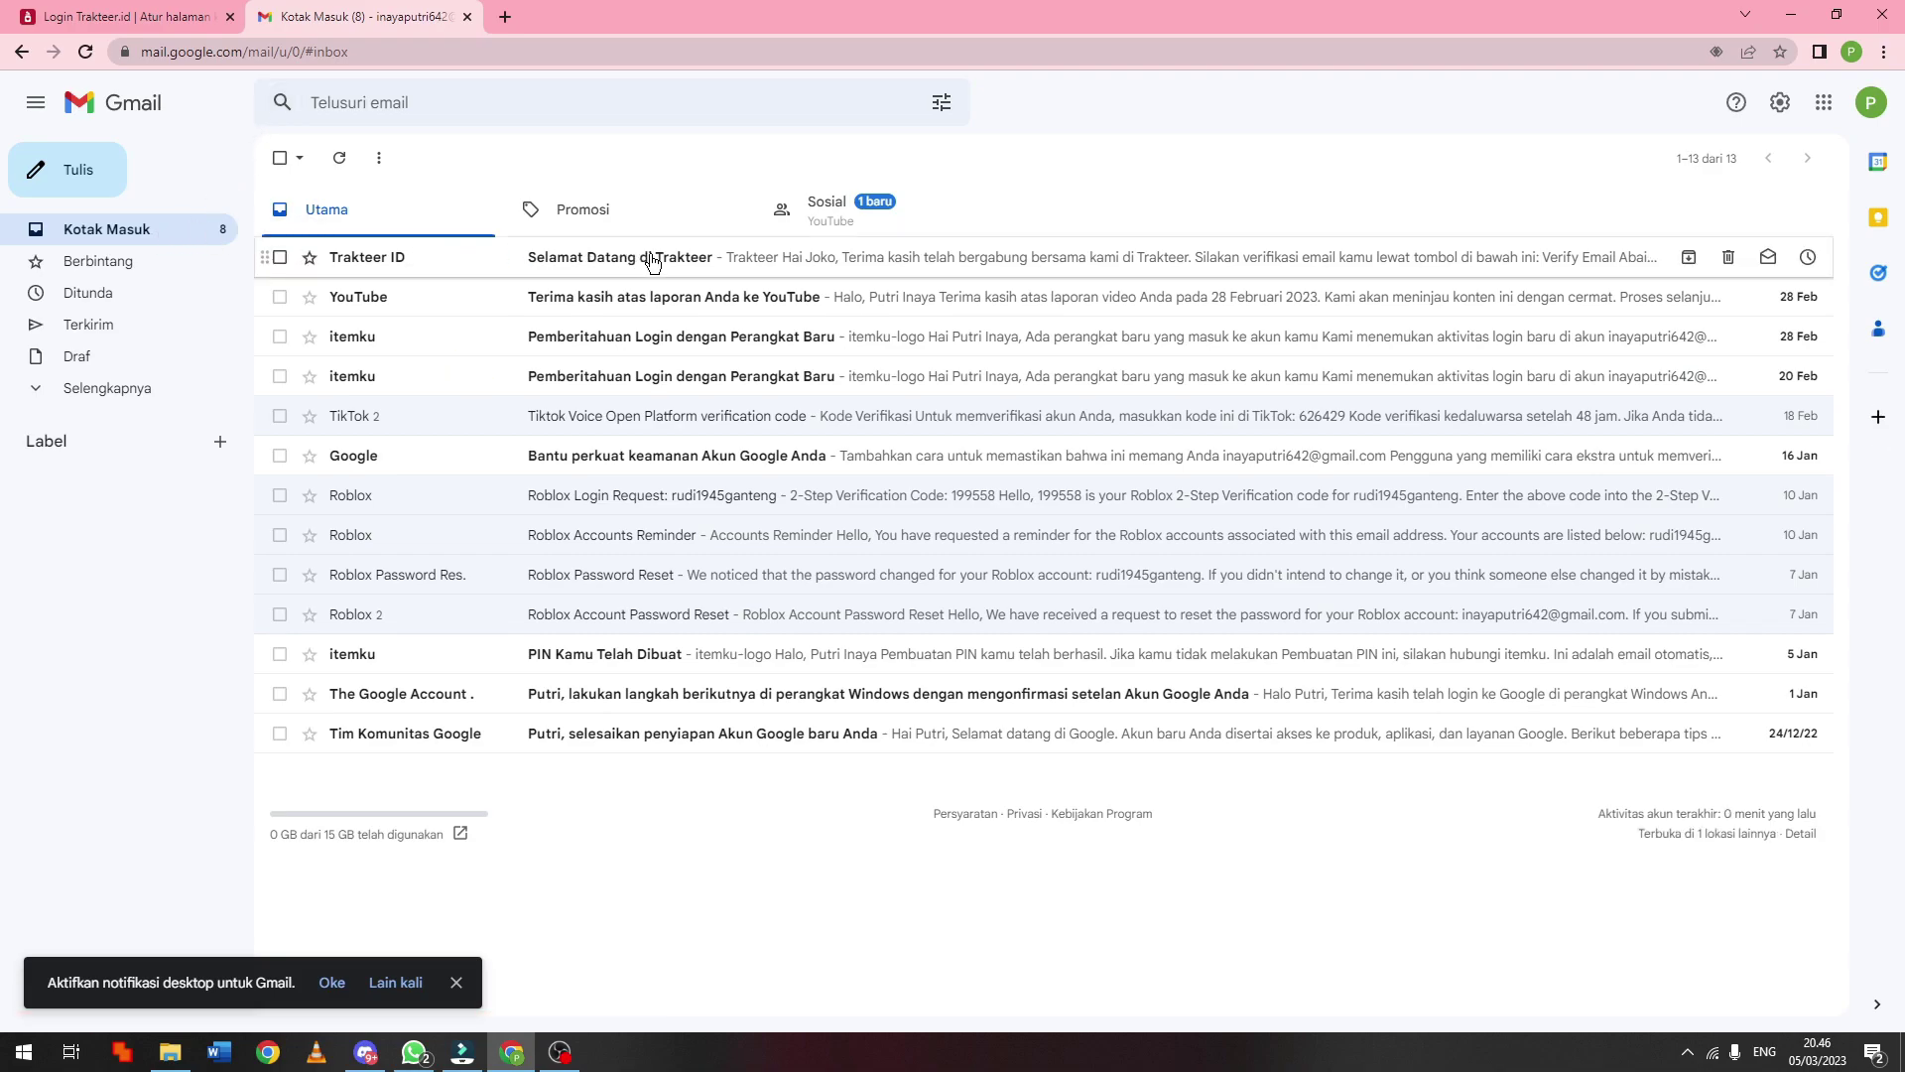
pyautogui.click(560, 260)
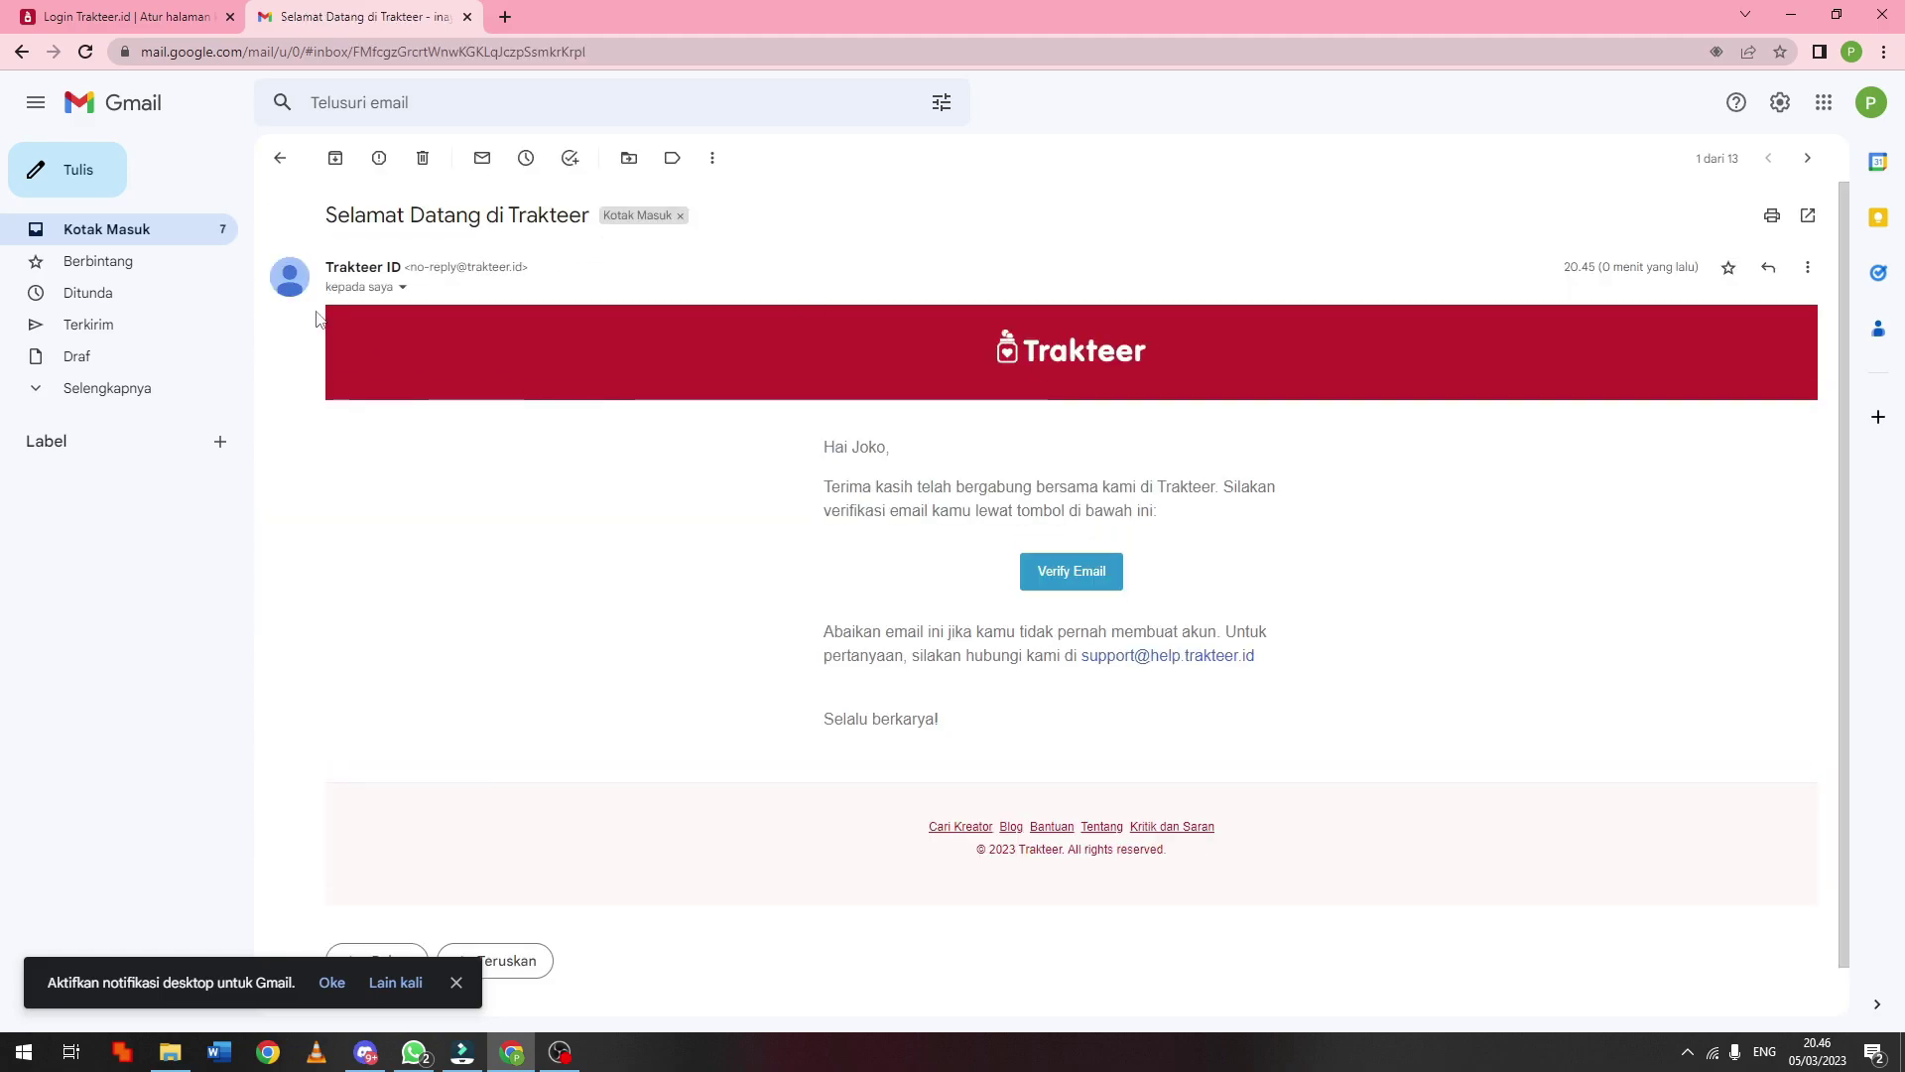
pyautogui.click(1072, 574)
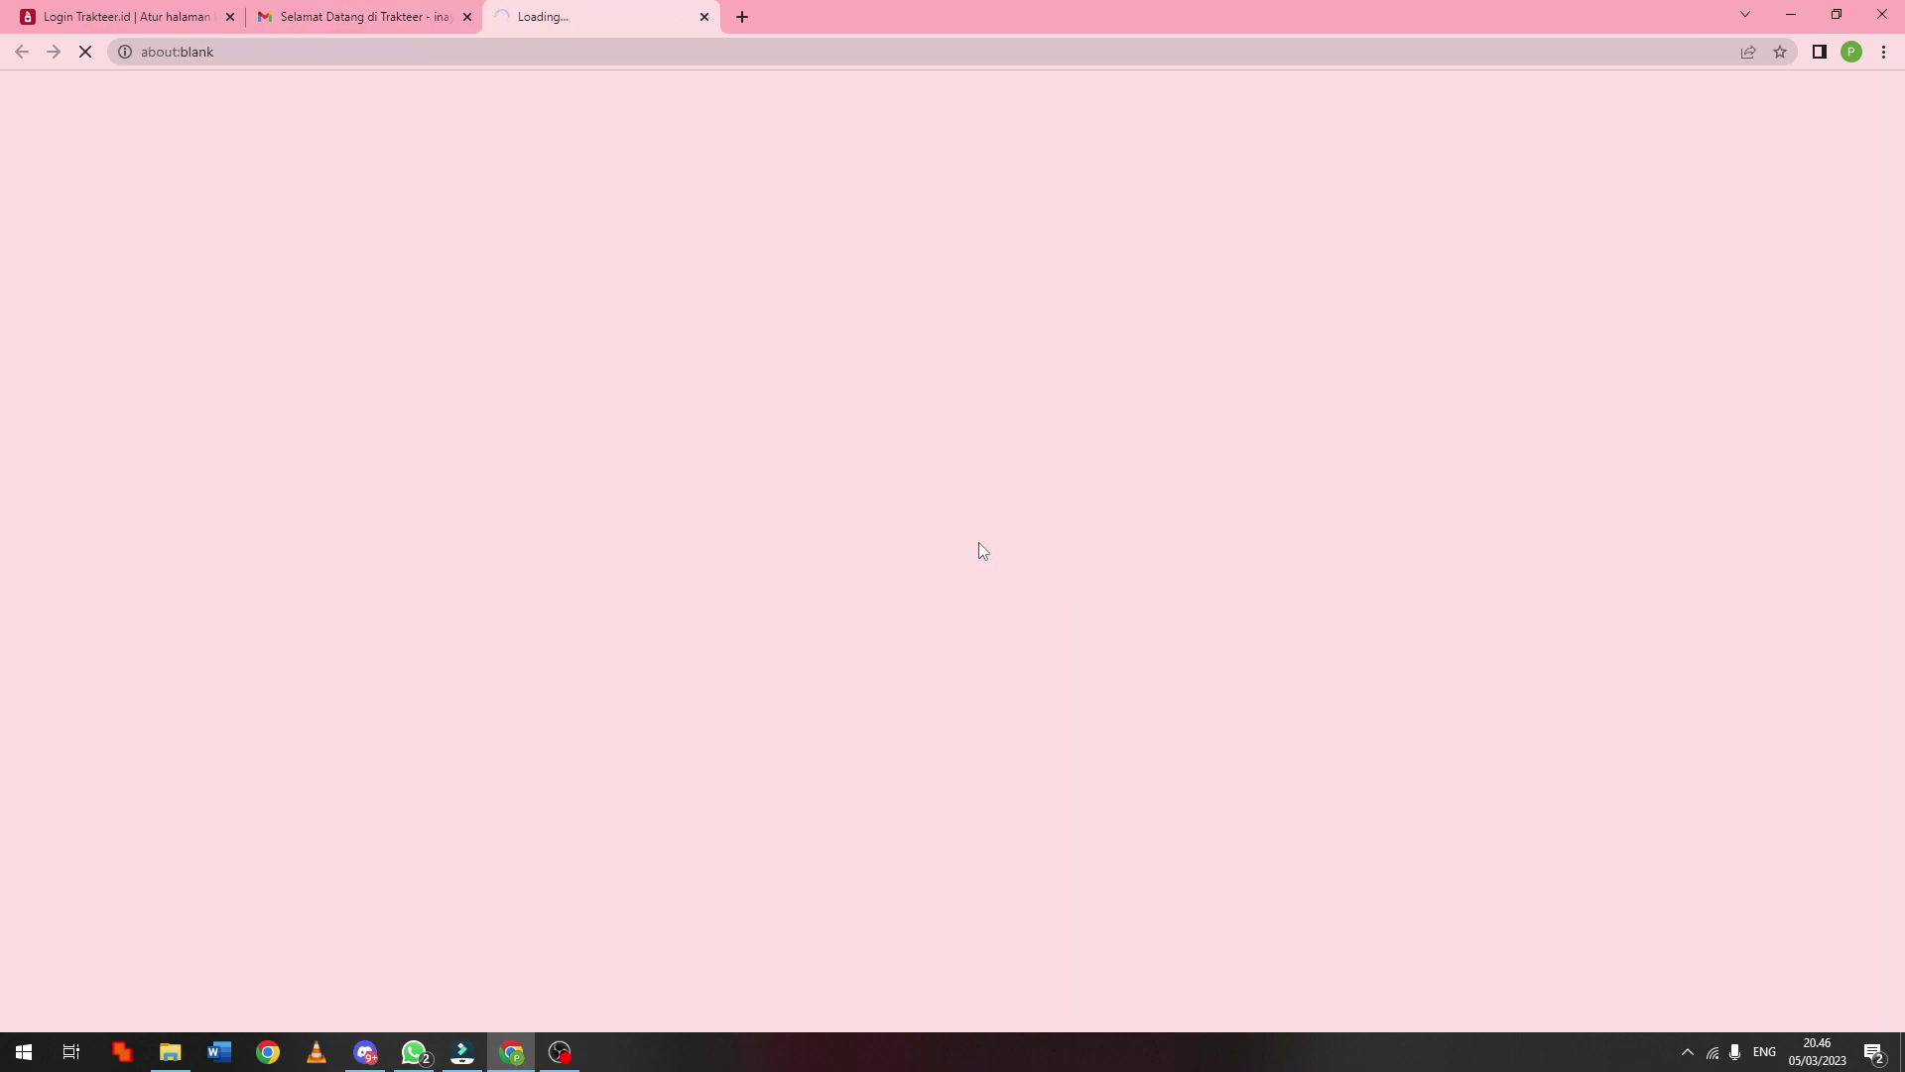
# - Close the old login tab and check the email-verified confirmation on the Trakteer login page
pyautogui.click(230, 17)
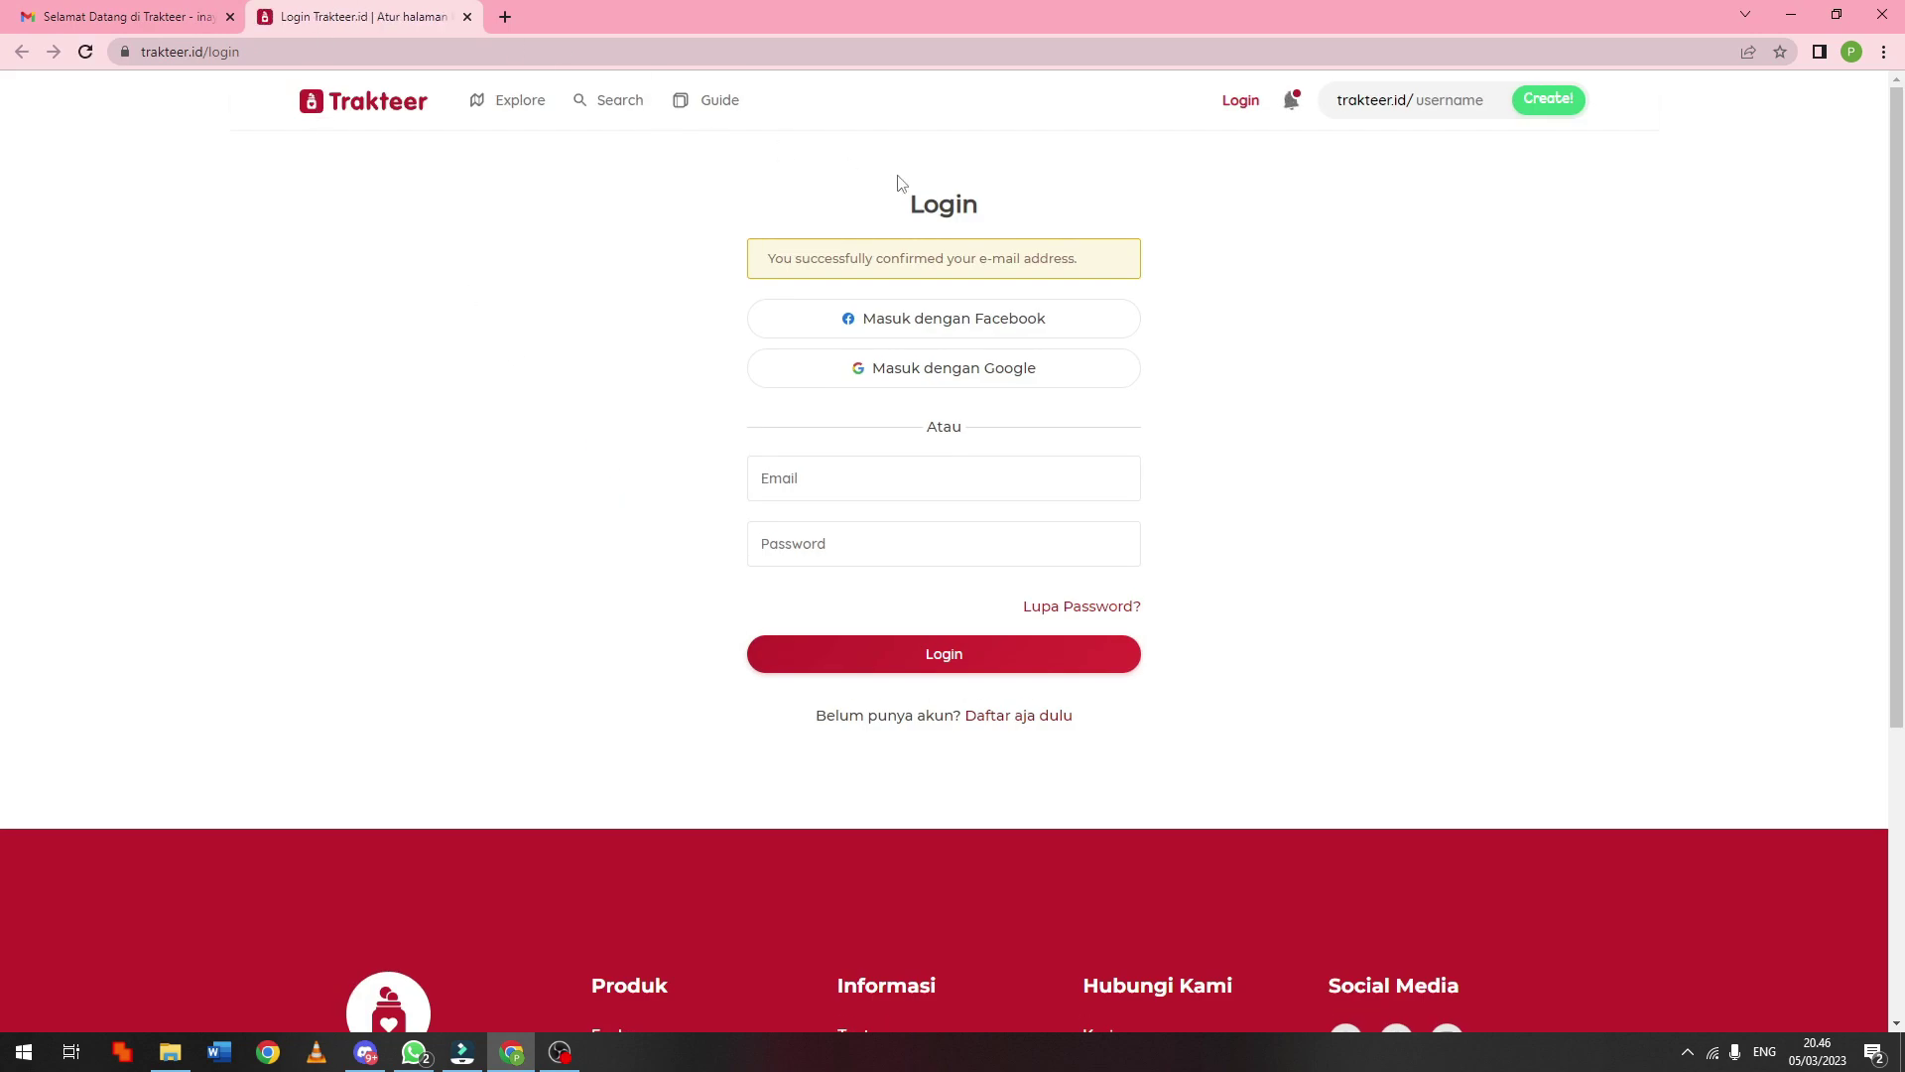
pyautogui.moveTo(770, 264); pyautogui.dragTo(1054, 262)
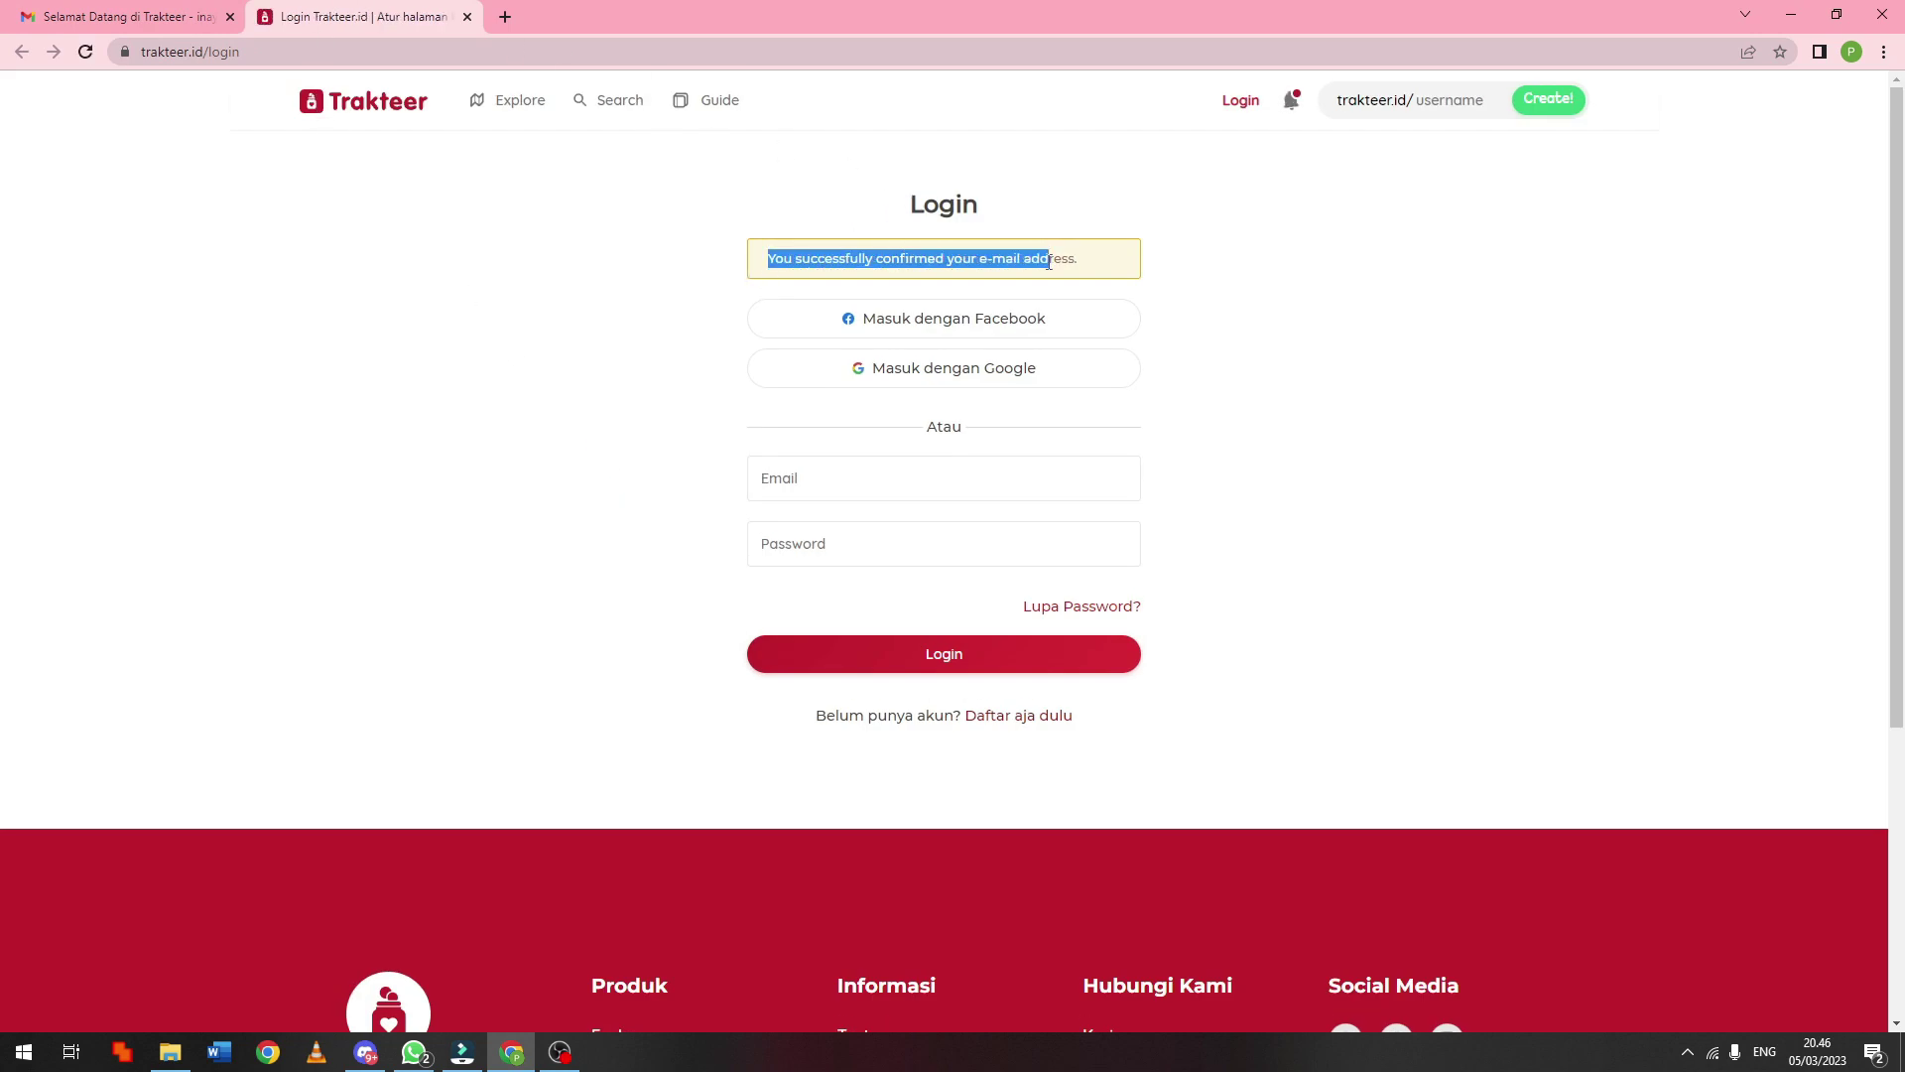
pyautogui.click(1245, 326)
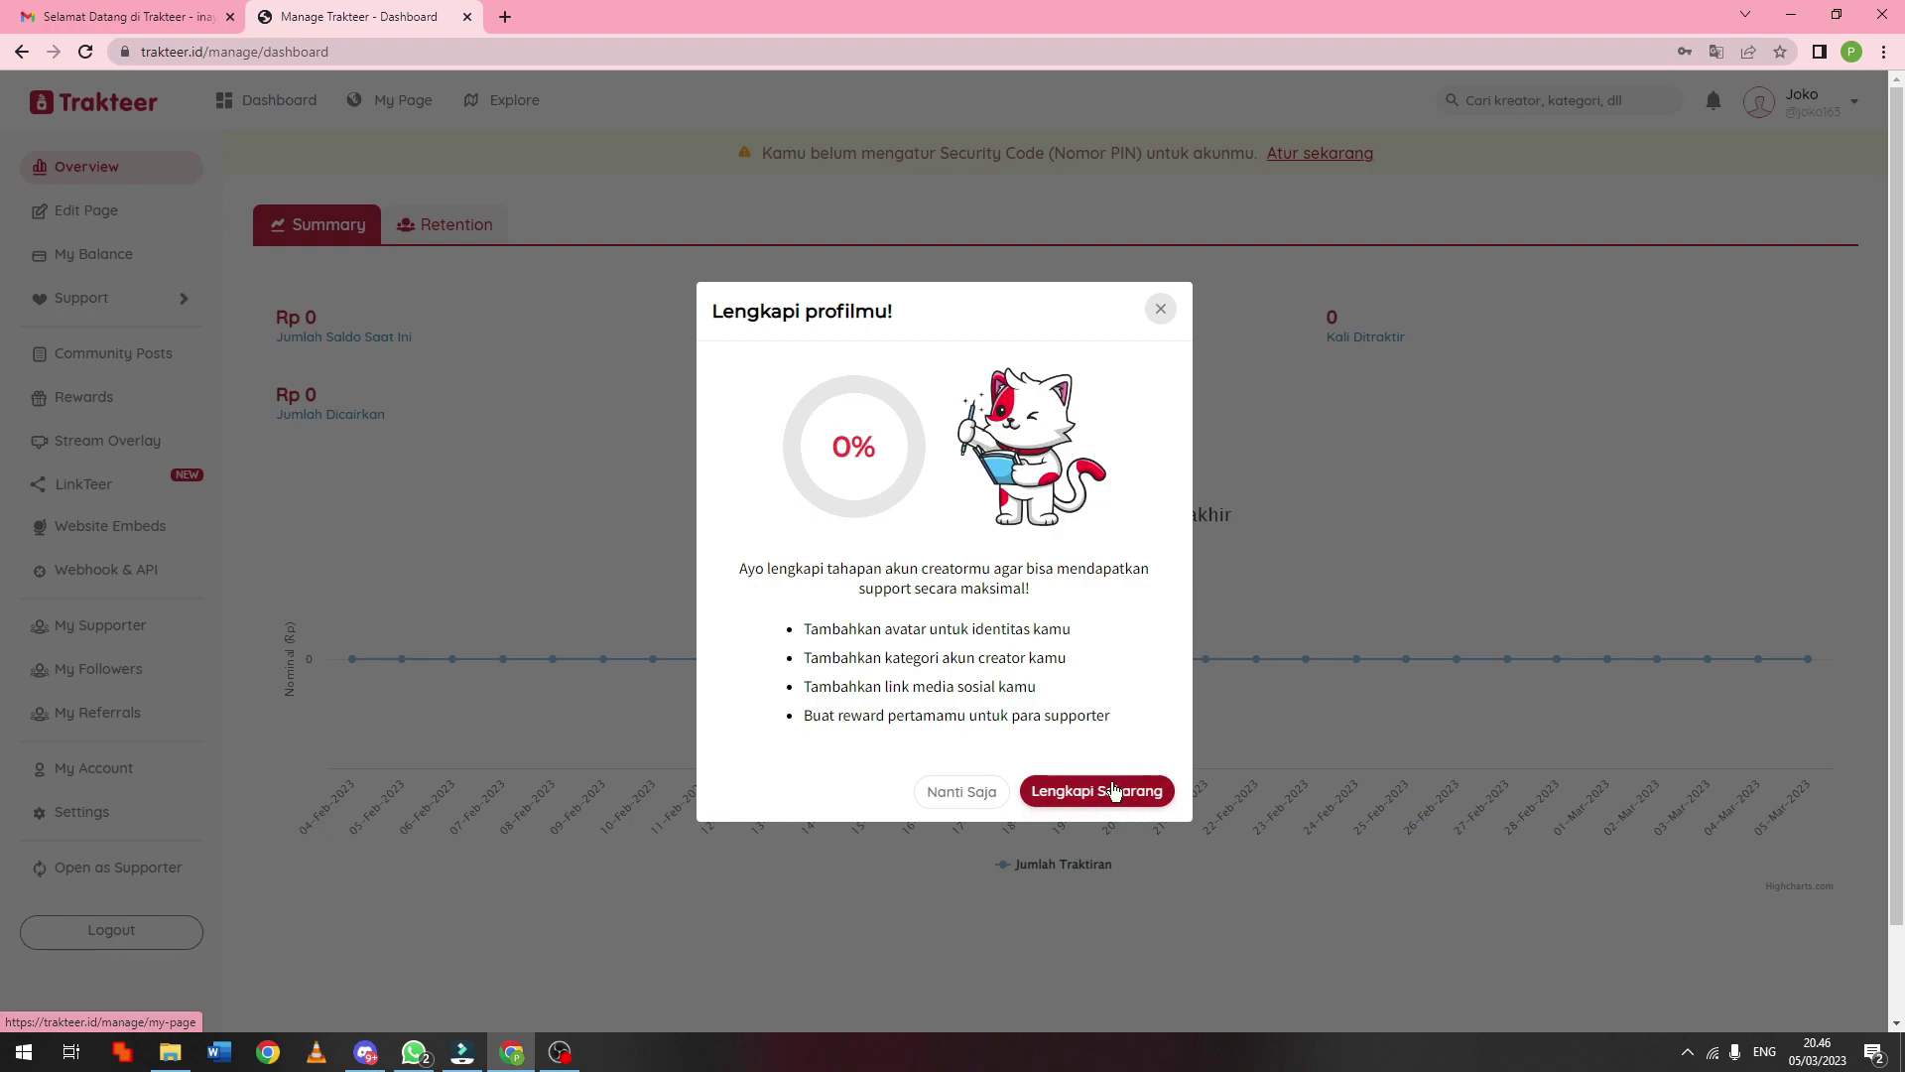
# - Upload channels4_profile (1) from Downloads as the creator avatar and save it
pyautogui.click(1107, 798)
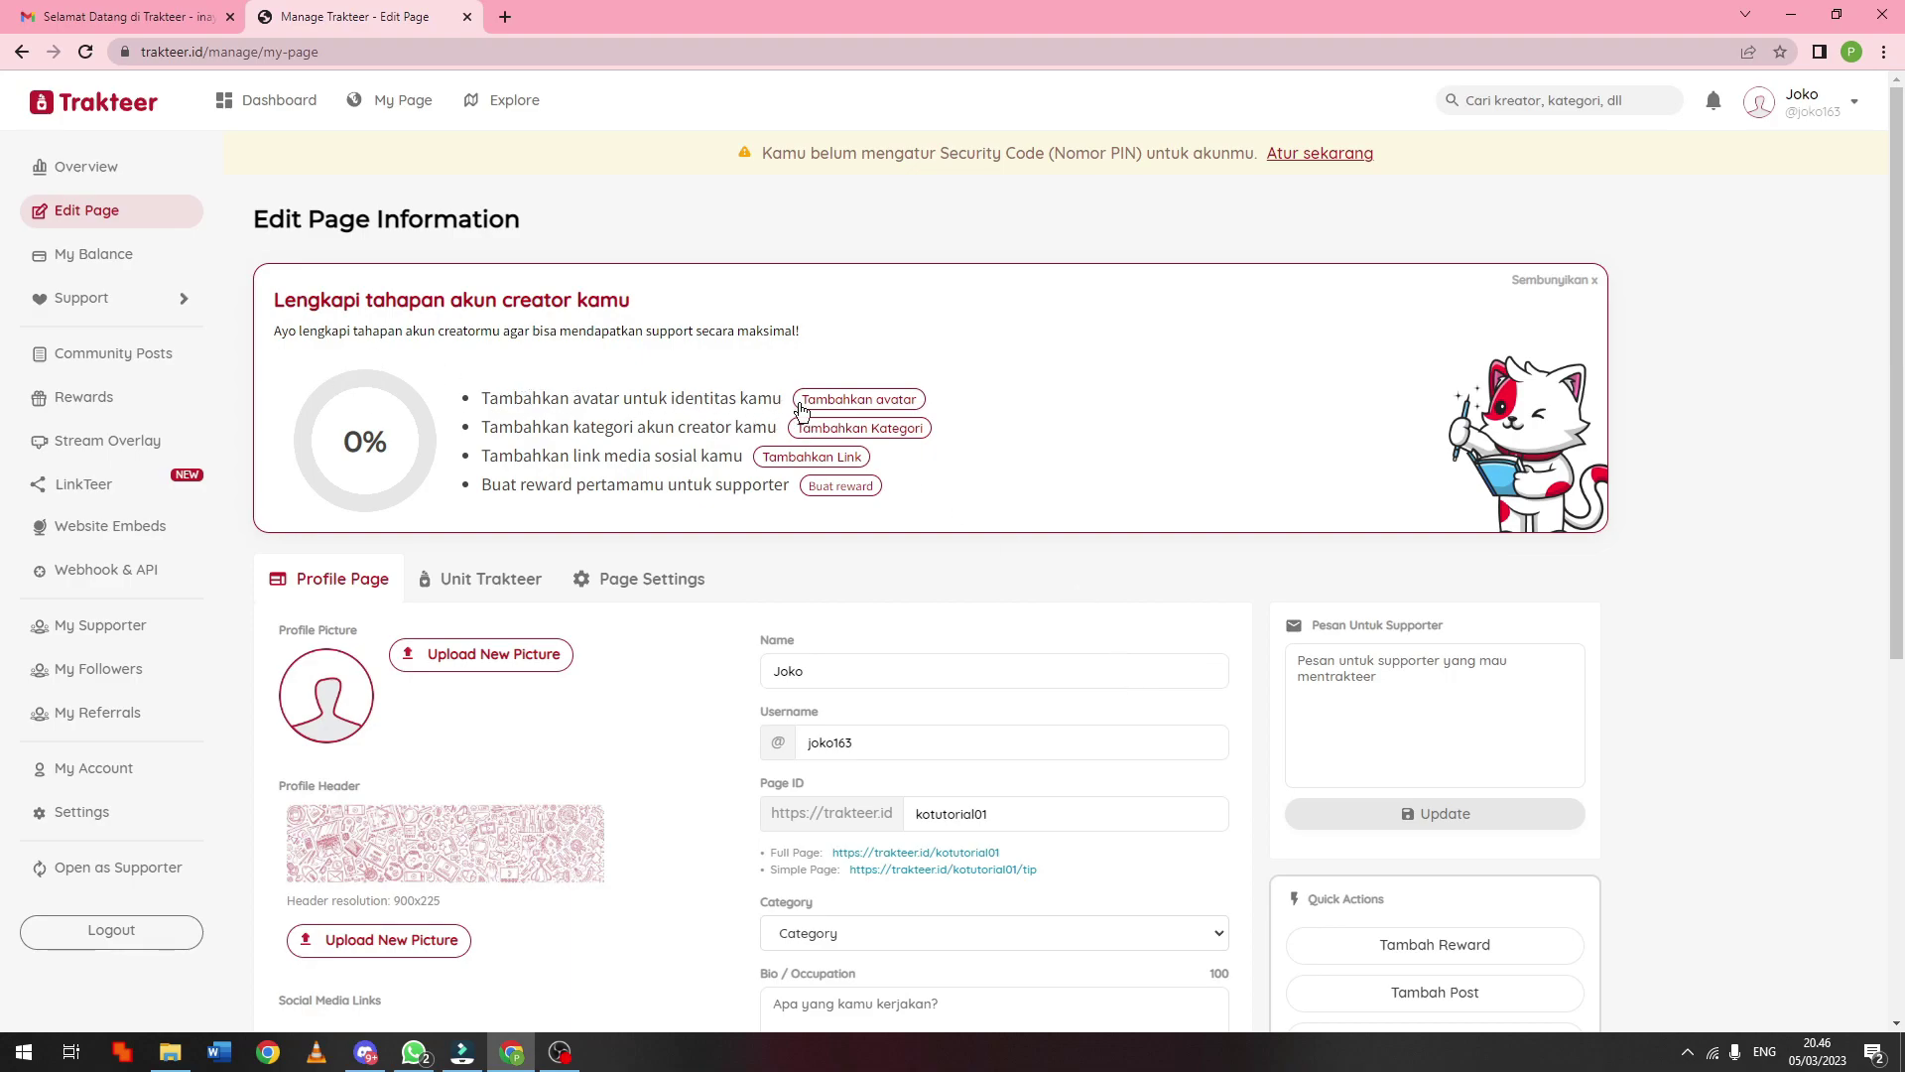
pyautogui.click(836, 401)
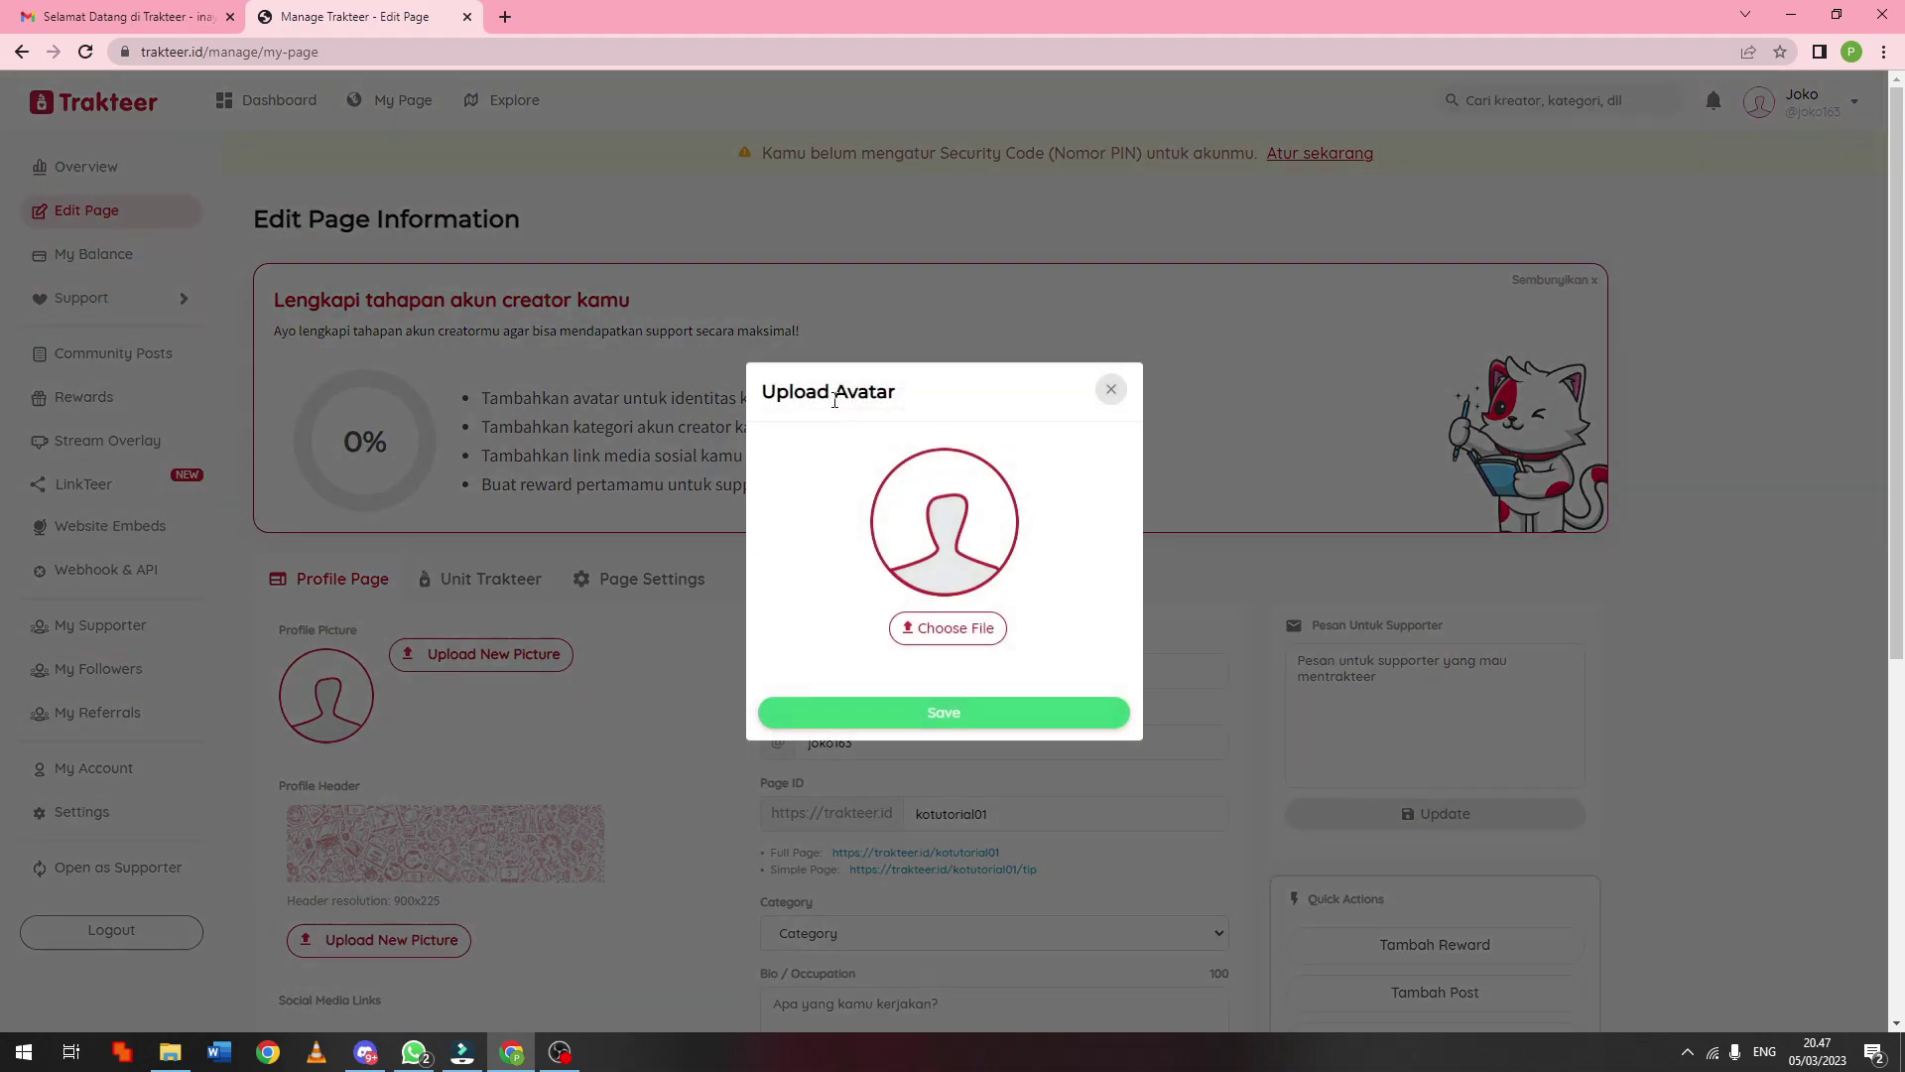
pyautogui.click(970, 640)
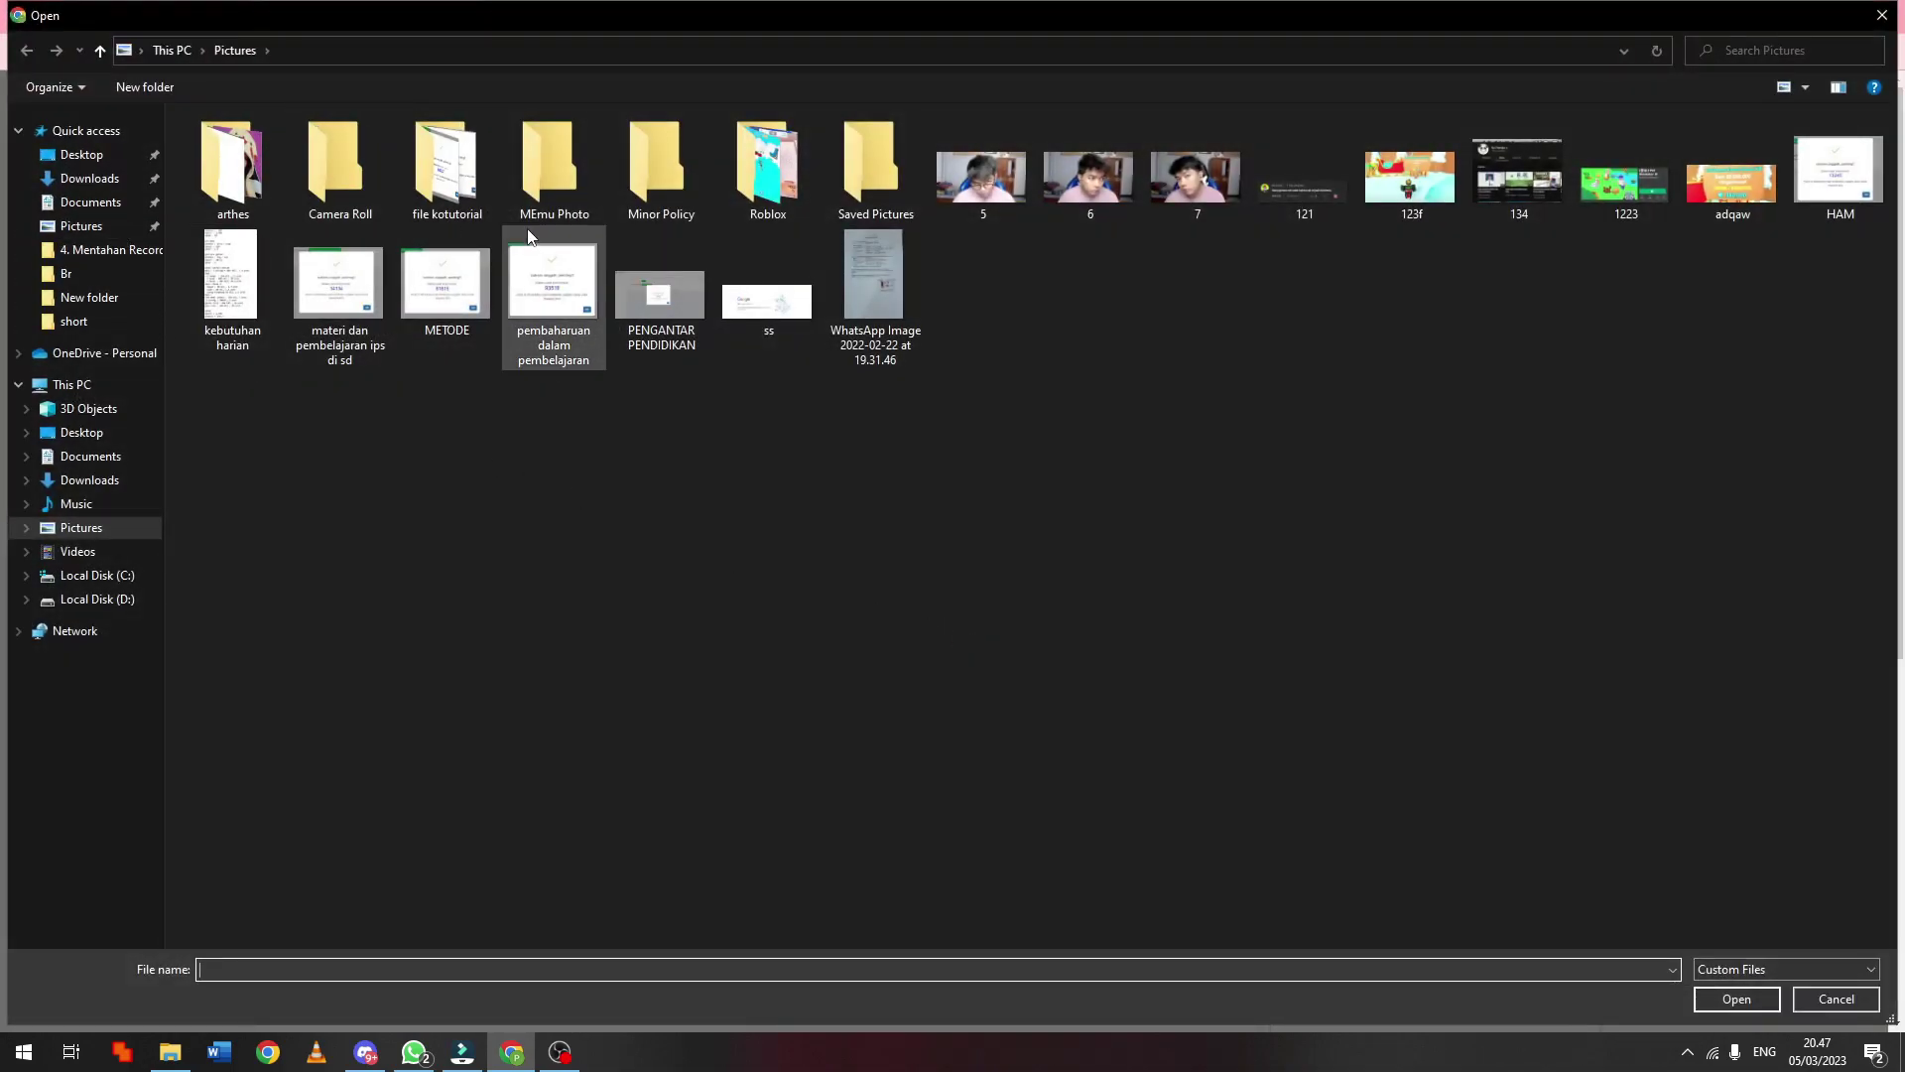
pyautogui.click(86, 189)
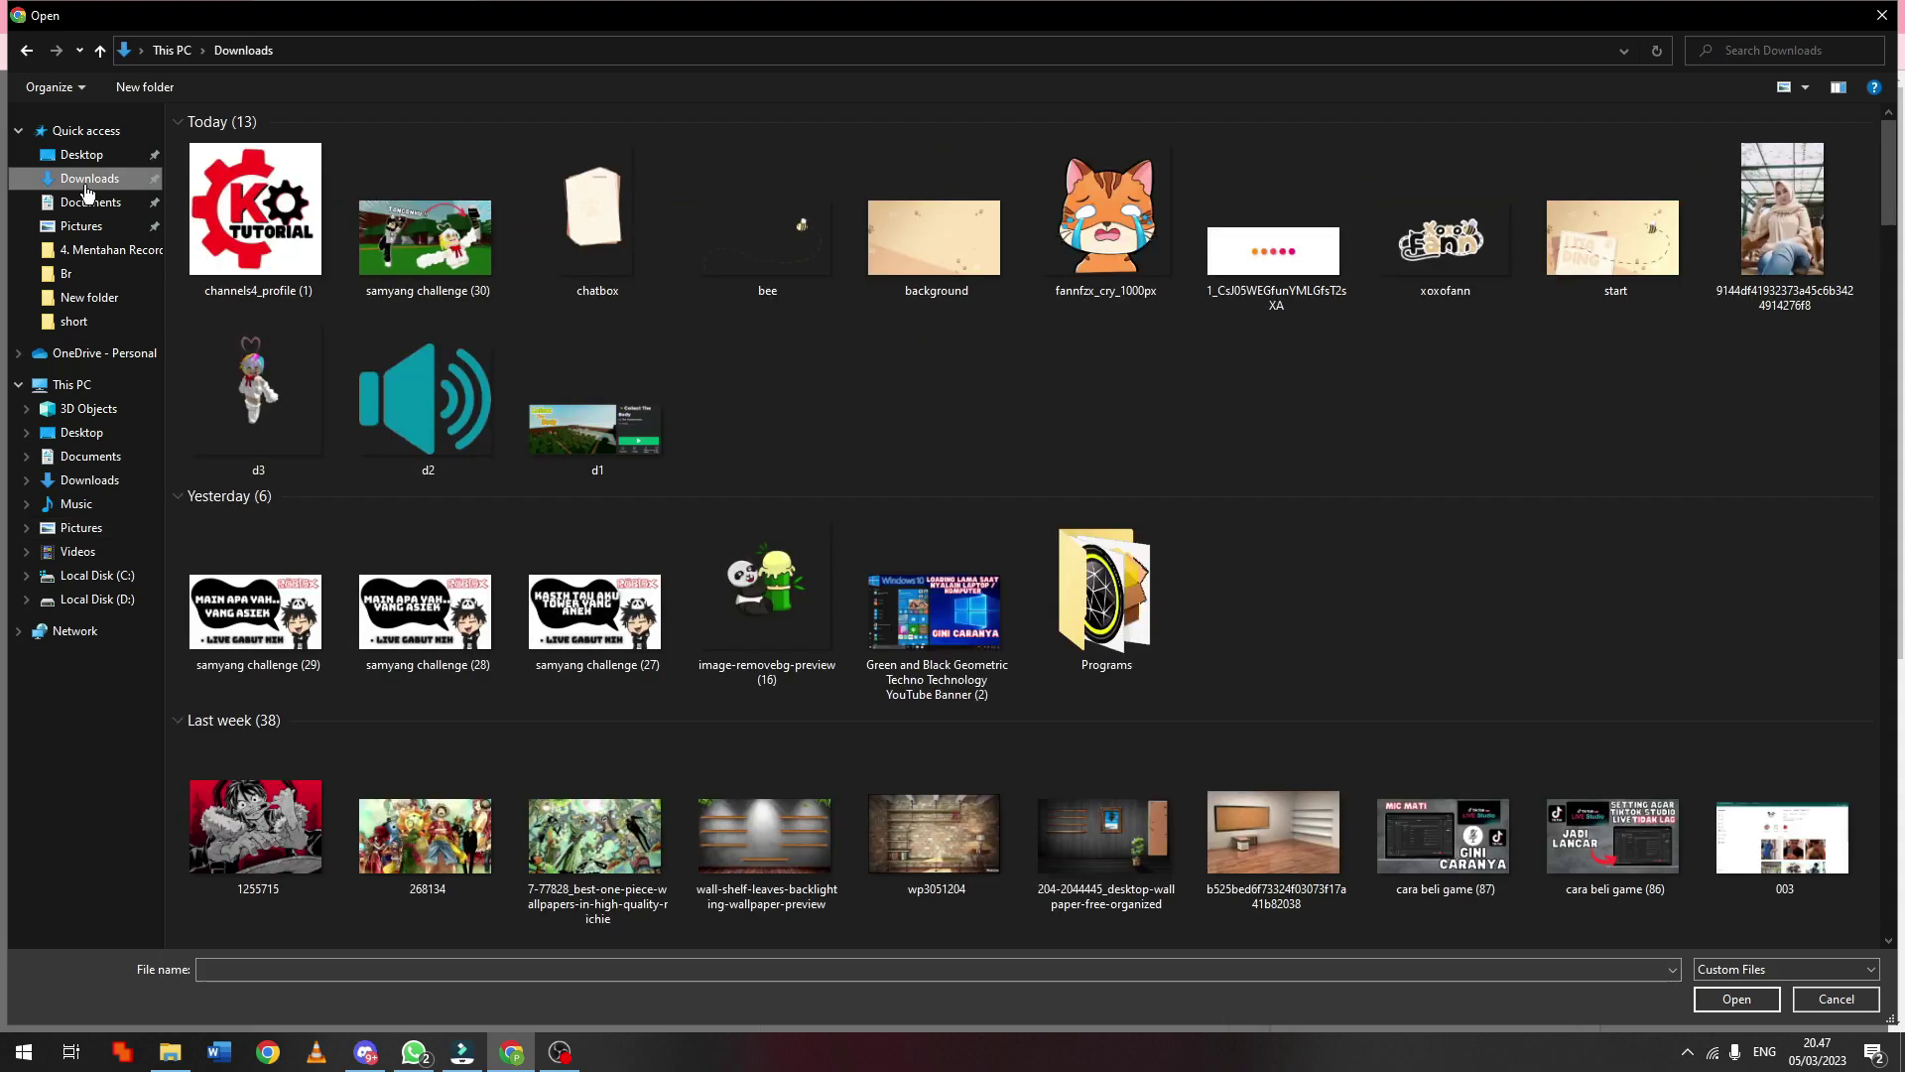
pyautogui.click(233, 204)
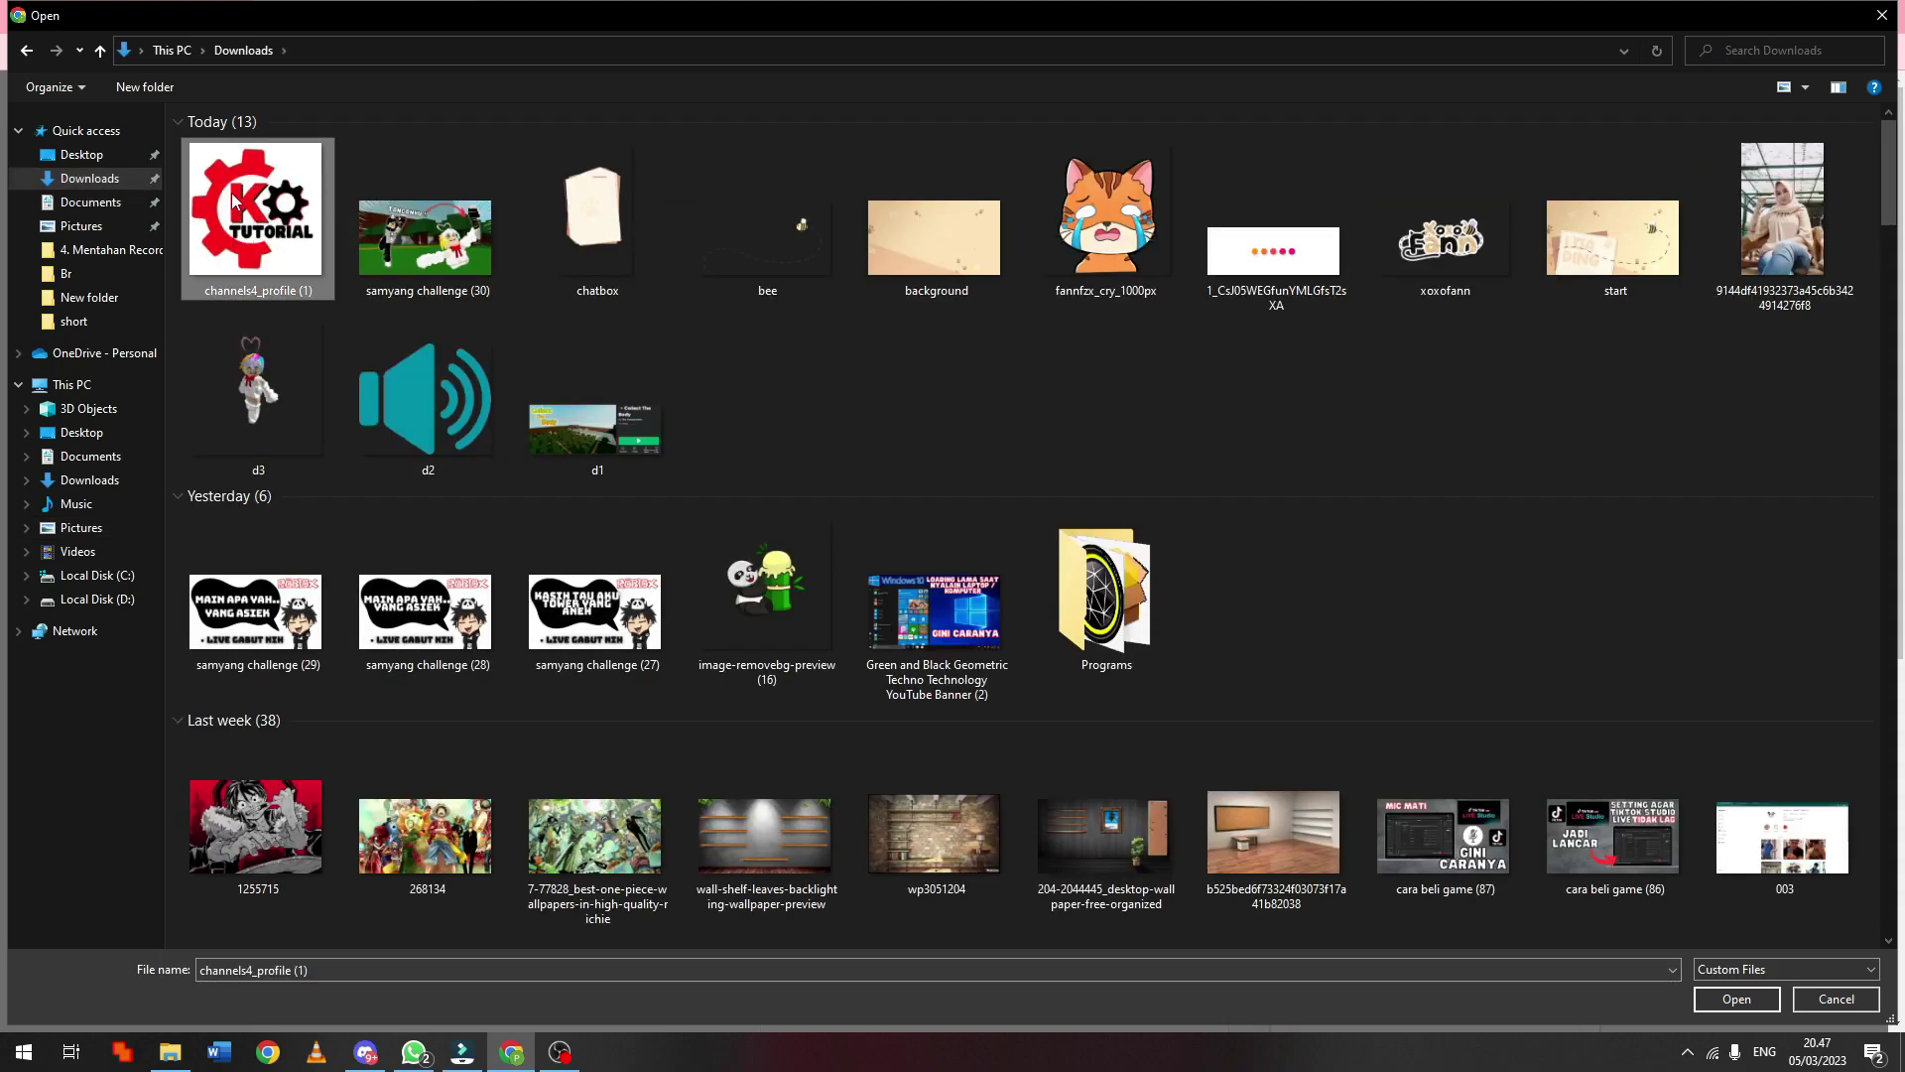
pyautogui.click(1736, 999)
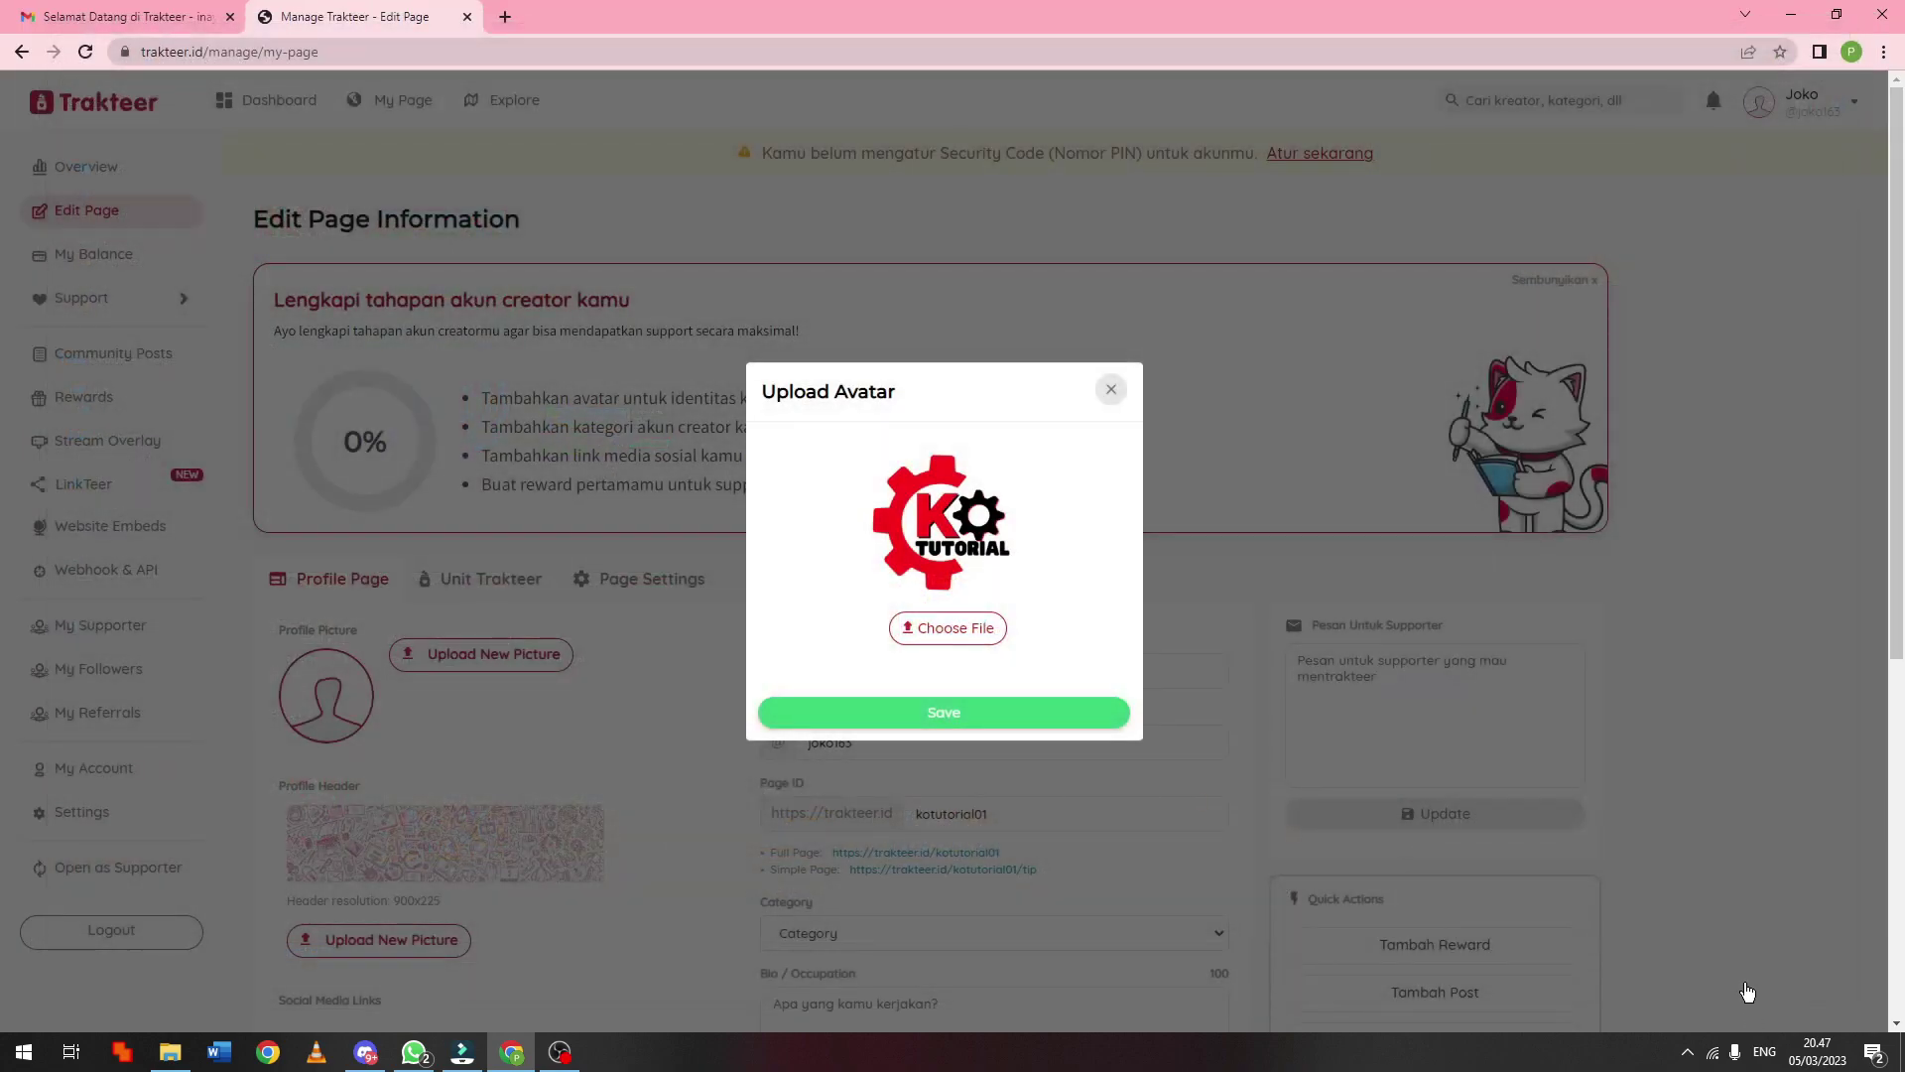
pyautogui.click(925, 720)
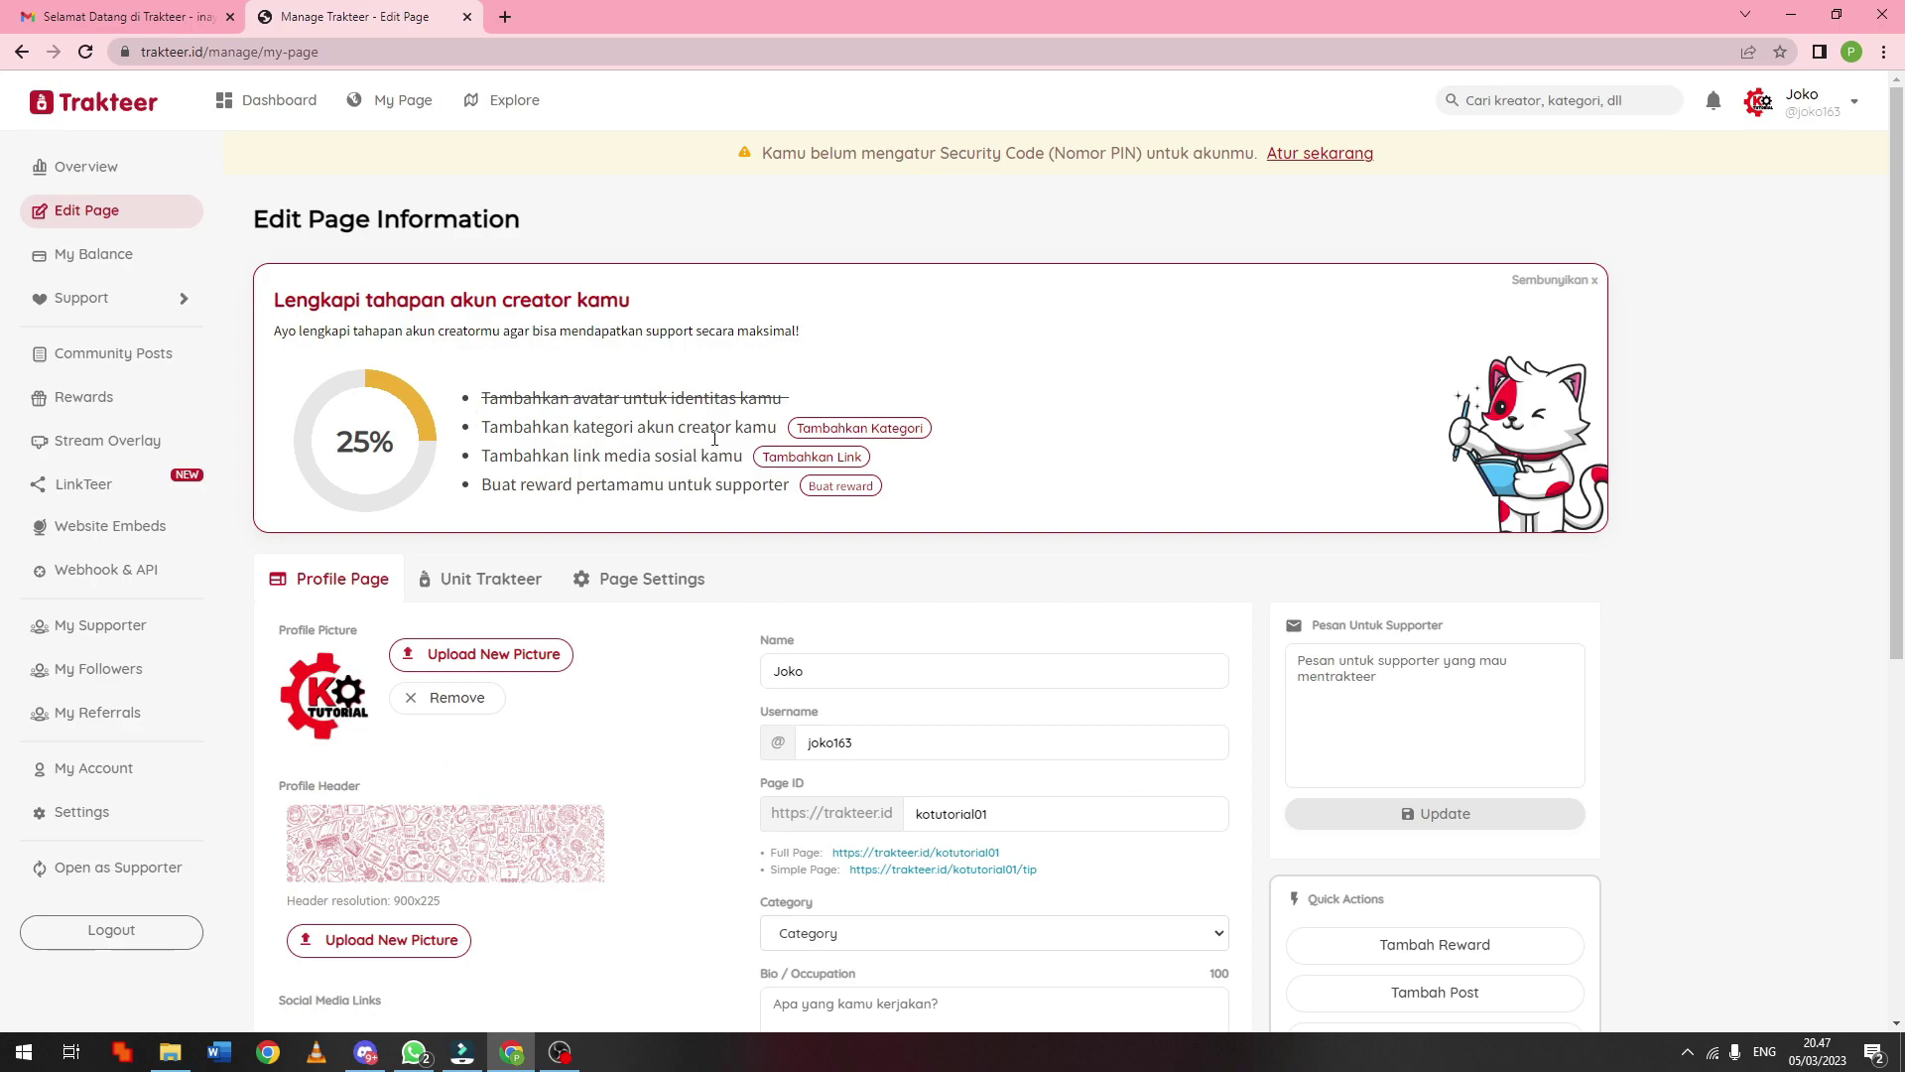
# - Set the page category to Streaming
pyautogui.click(865, 431)
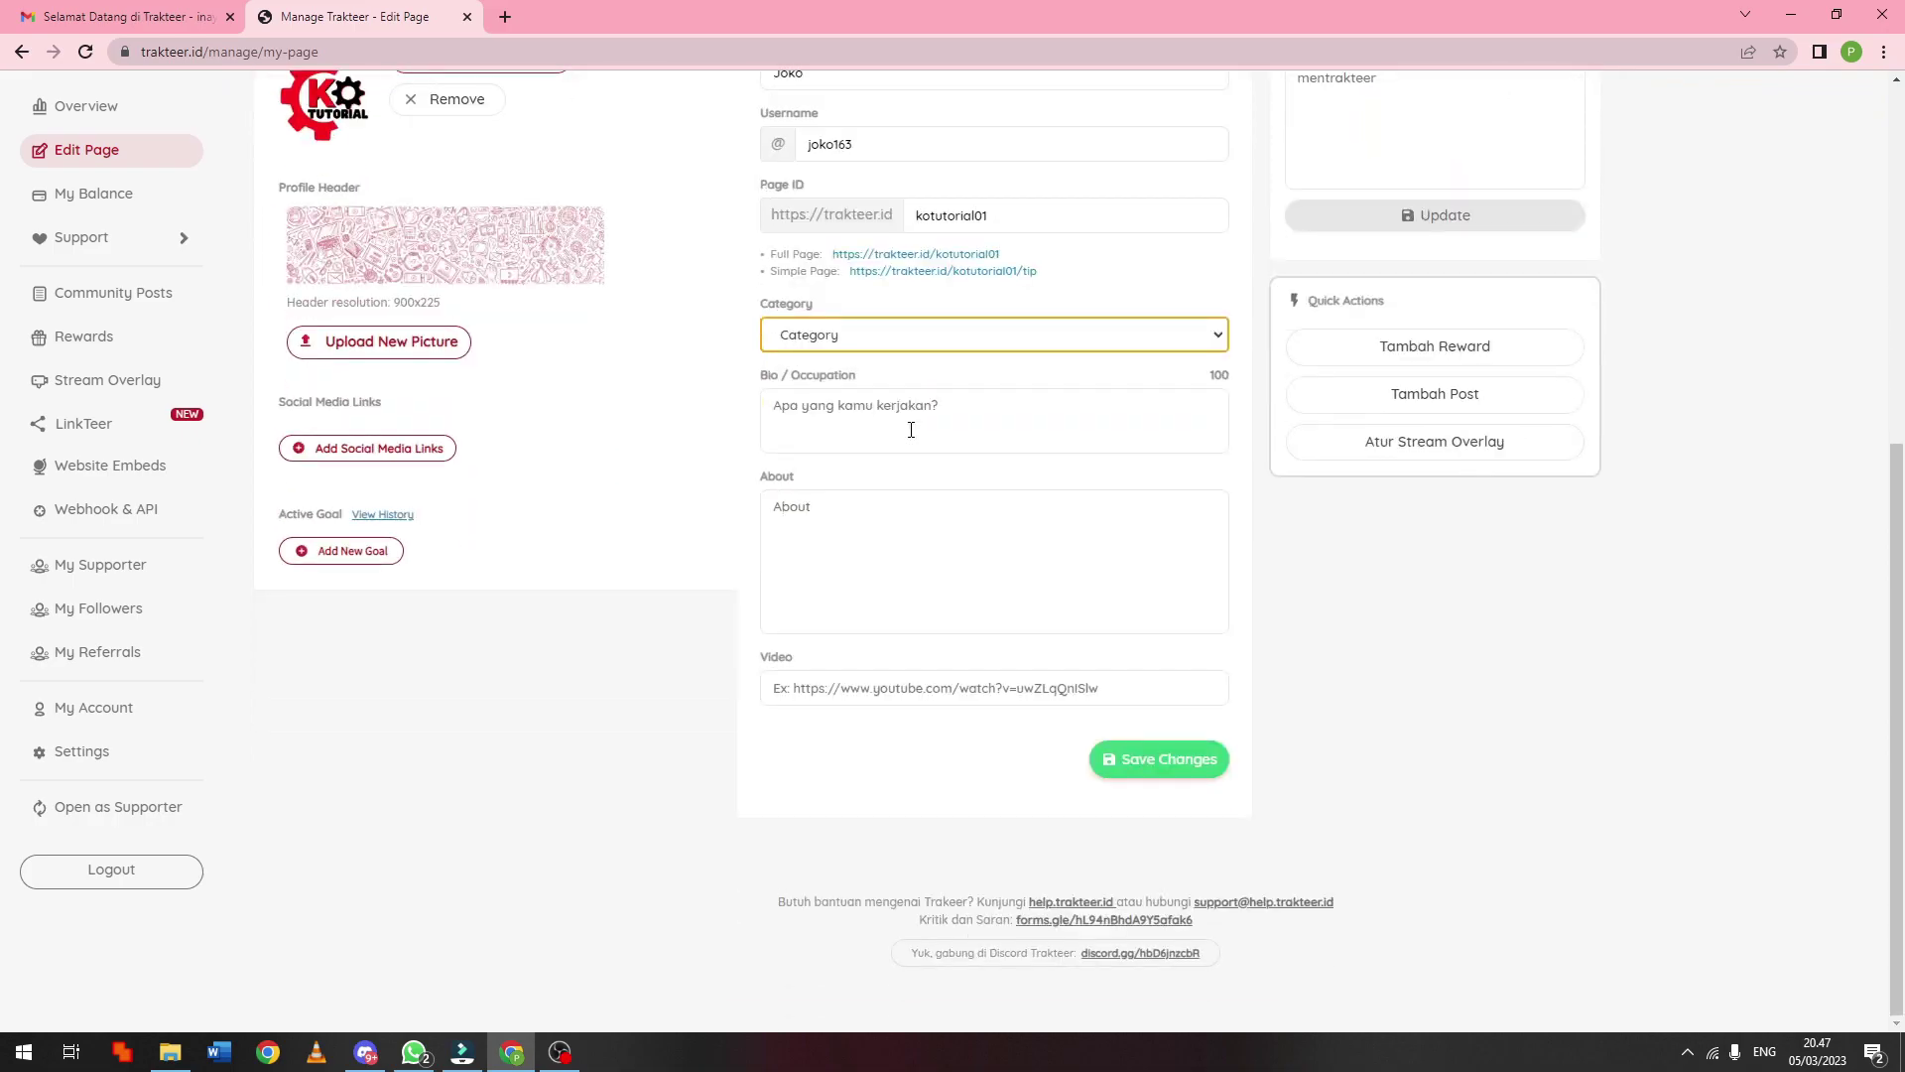
pyautogui.click(954, 343)
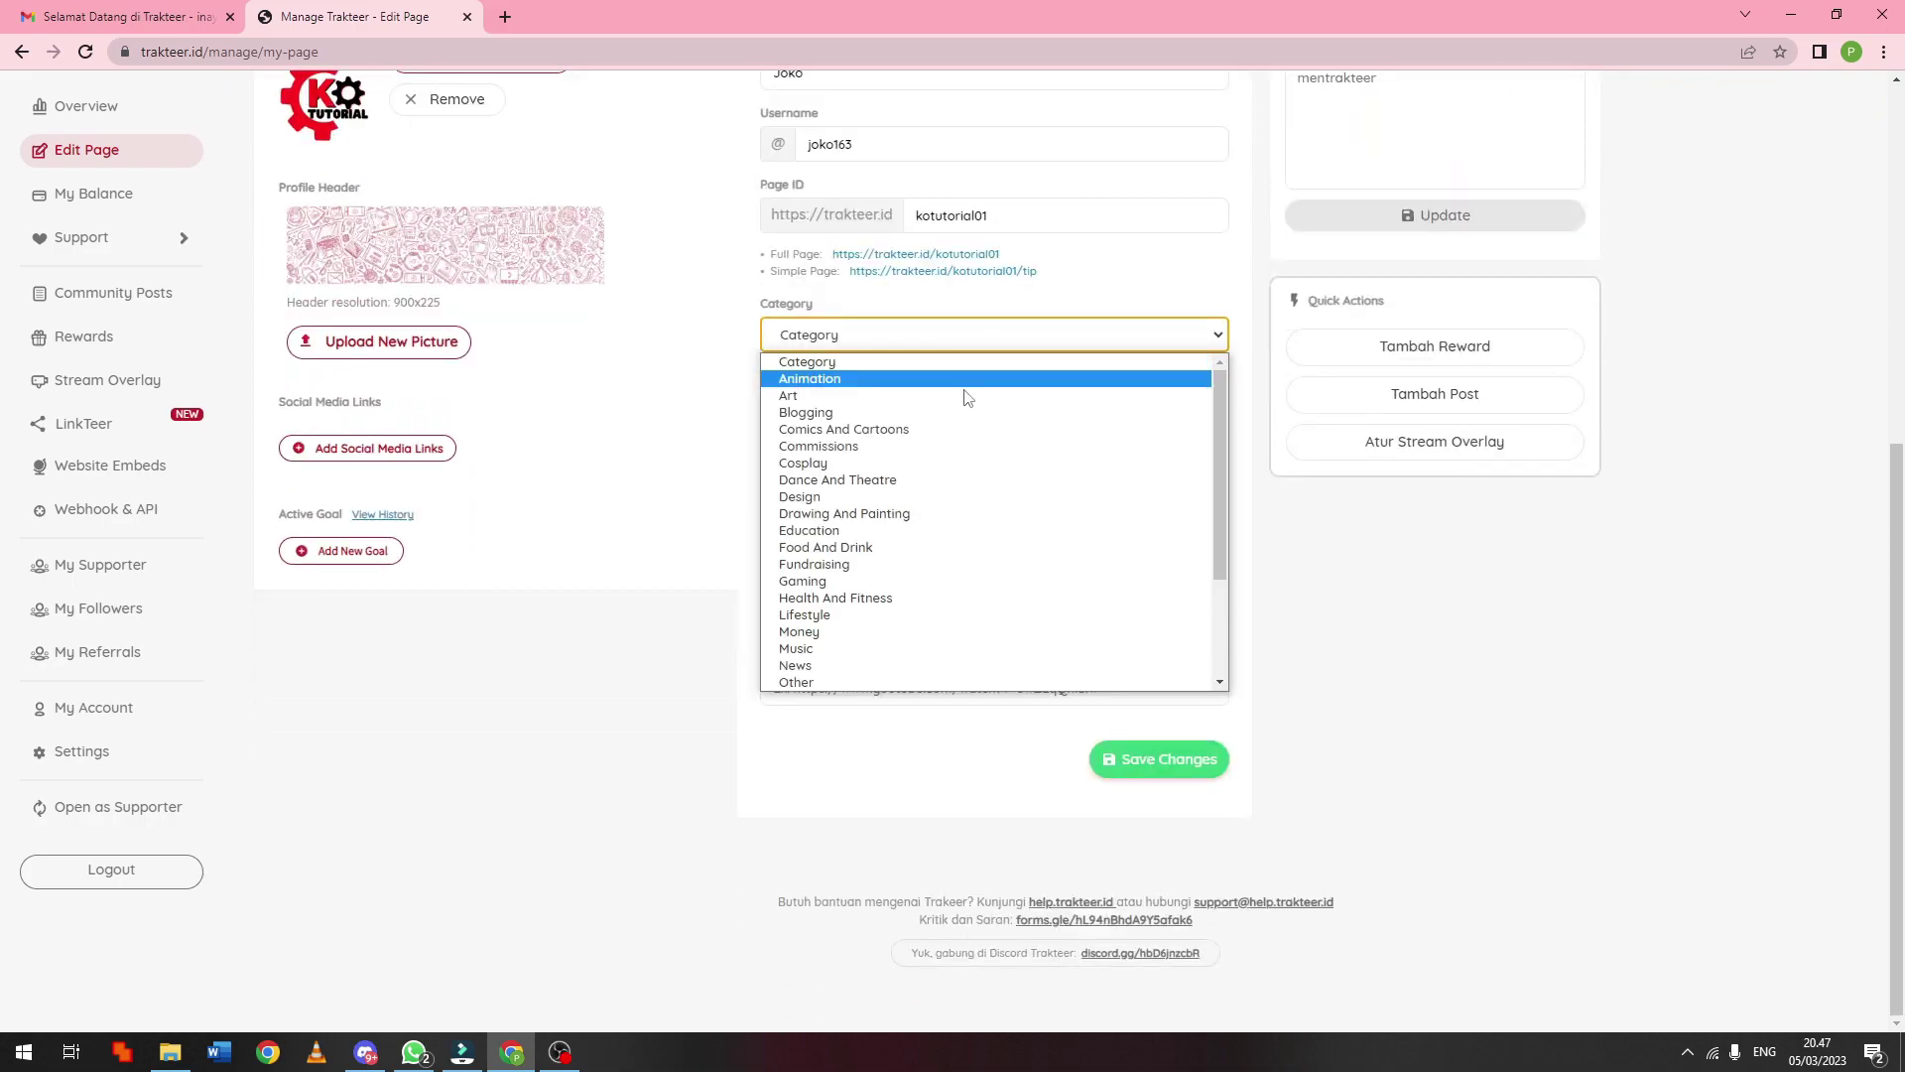
pyautogui.scroll(-3, 970, 447)
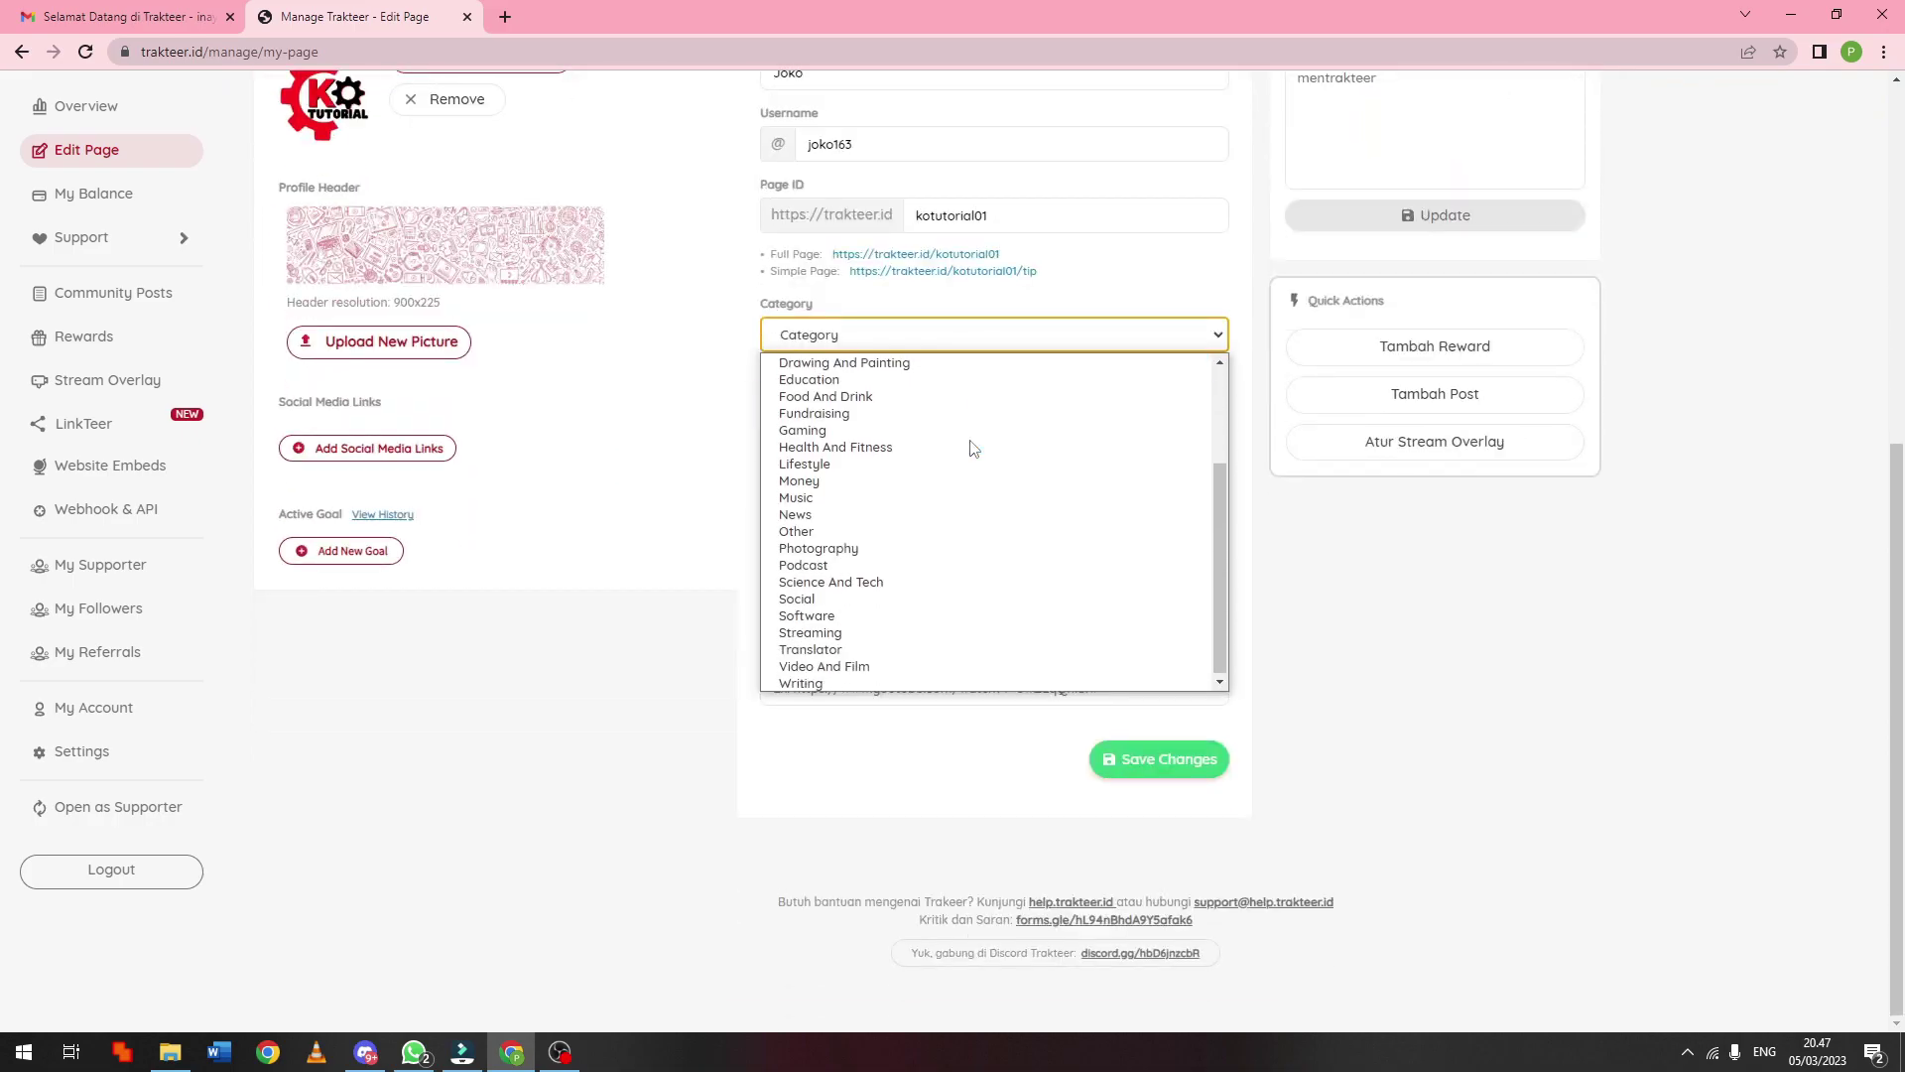
pyautogui.click(839, 635)
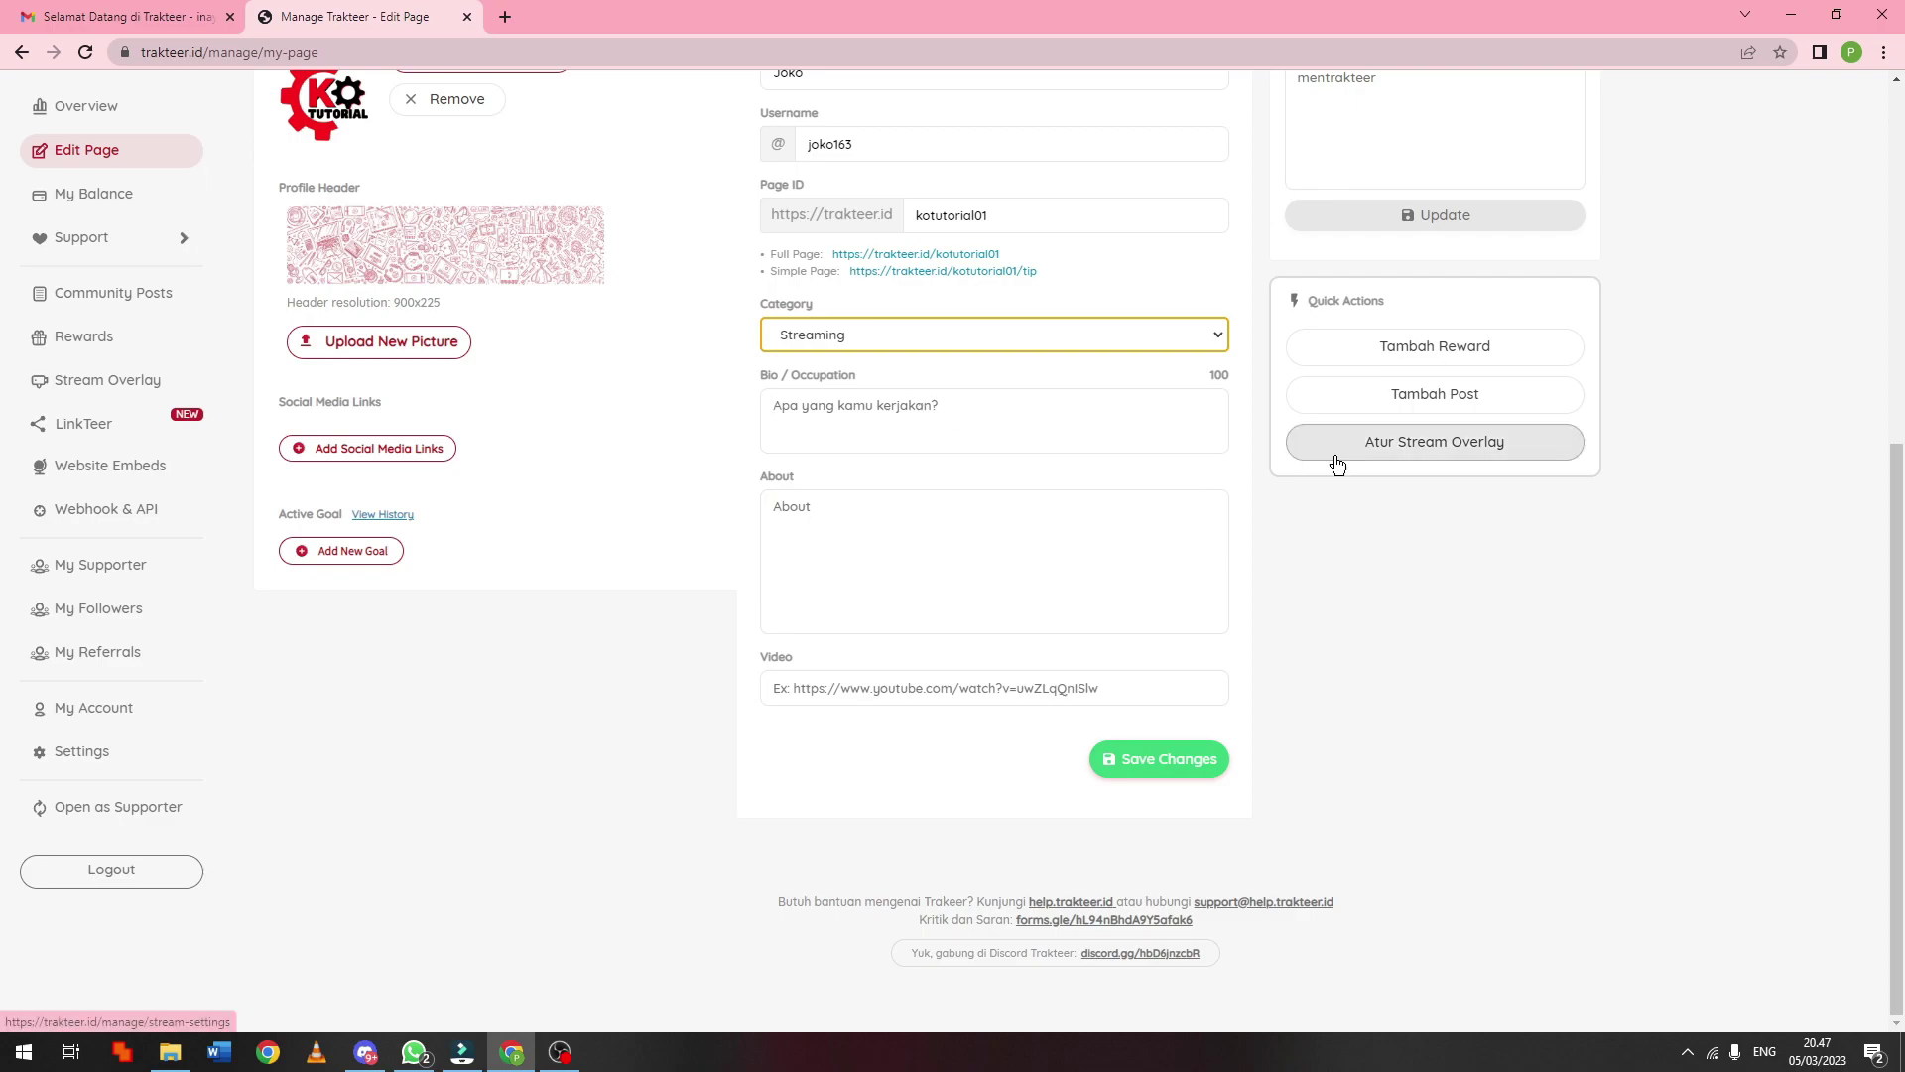
# - Add bio 'membuat video', about 'channel saya tentang tutorial' and a YouTube video link, then save
pyautogui.write('membuat video')
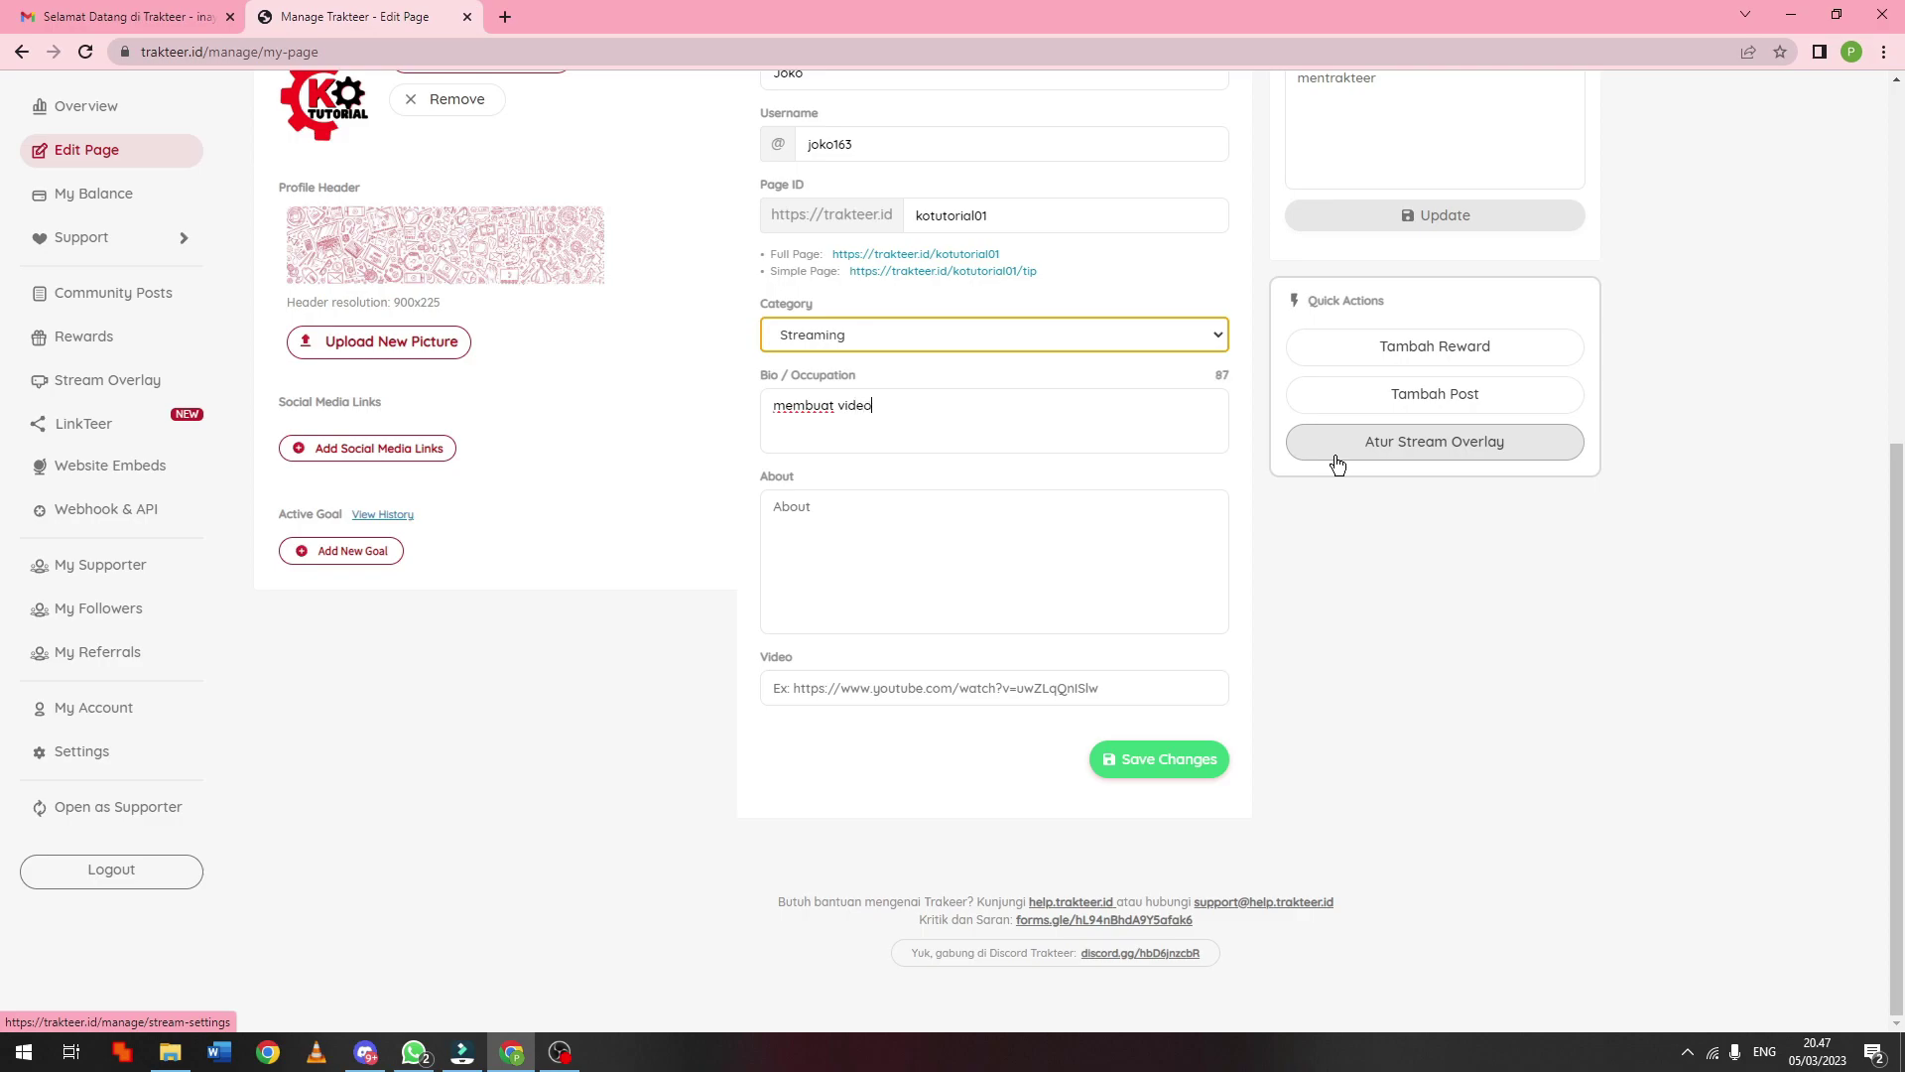
pyautogui.click(1000, 524)
pyautogui.write('c')
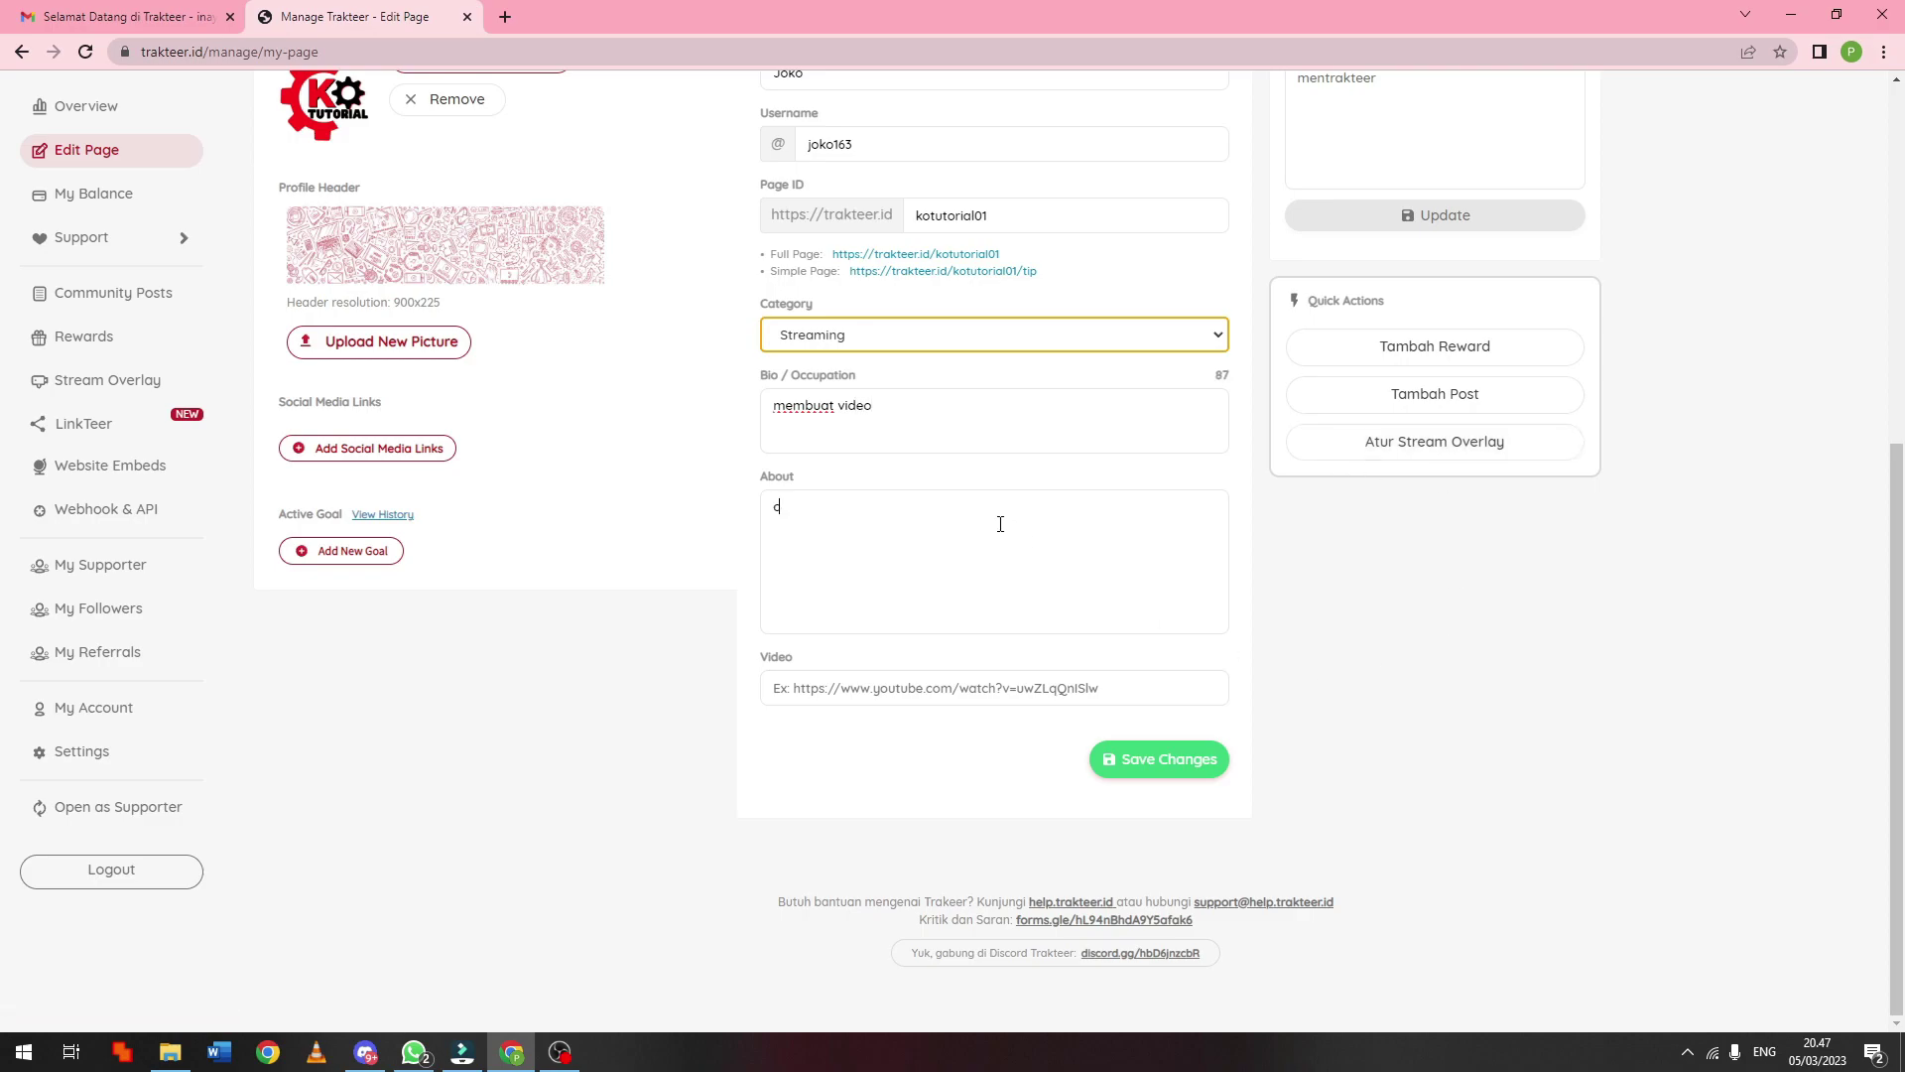
pyautogui.write('hannel saya tentang tutorial')
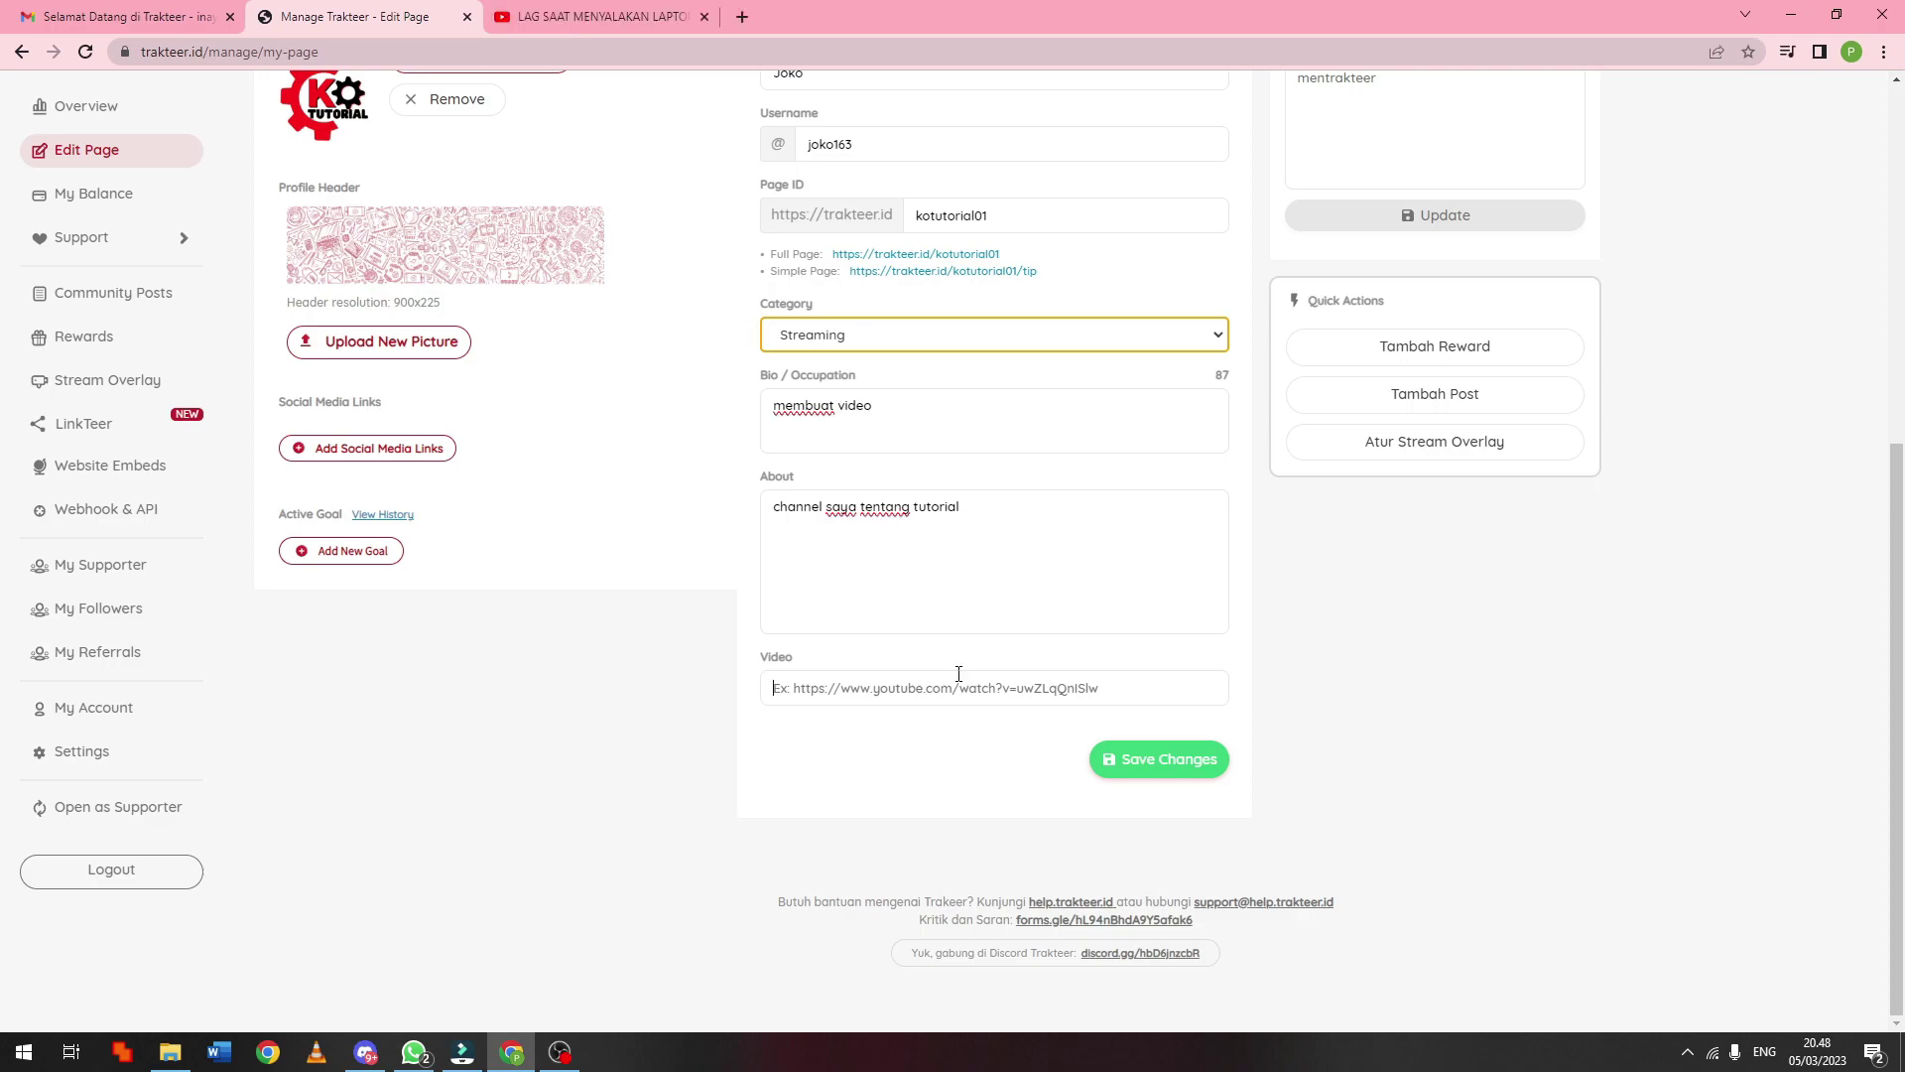
pyautogui.write('https://youtu.be/jzz3NX1rvQE')
pyautogui.click(1169, 765)
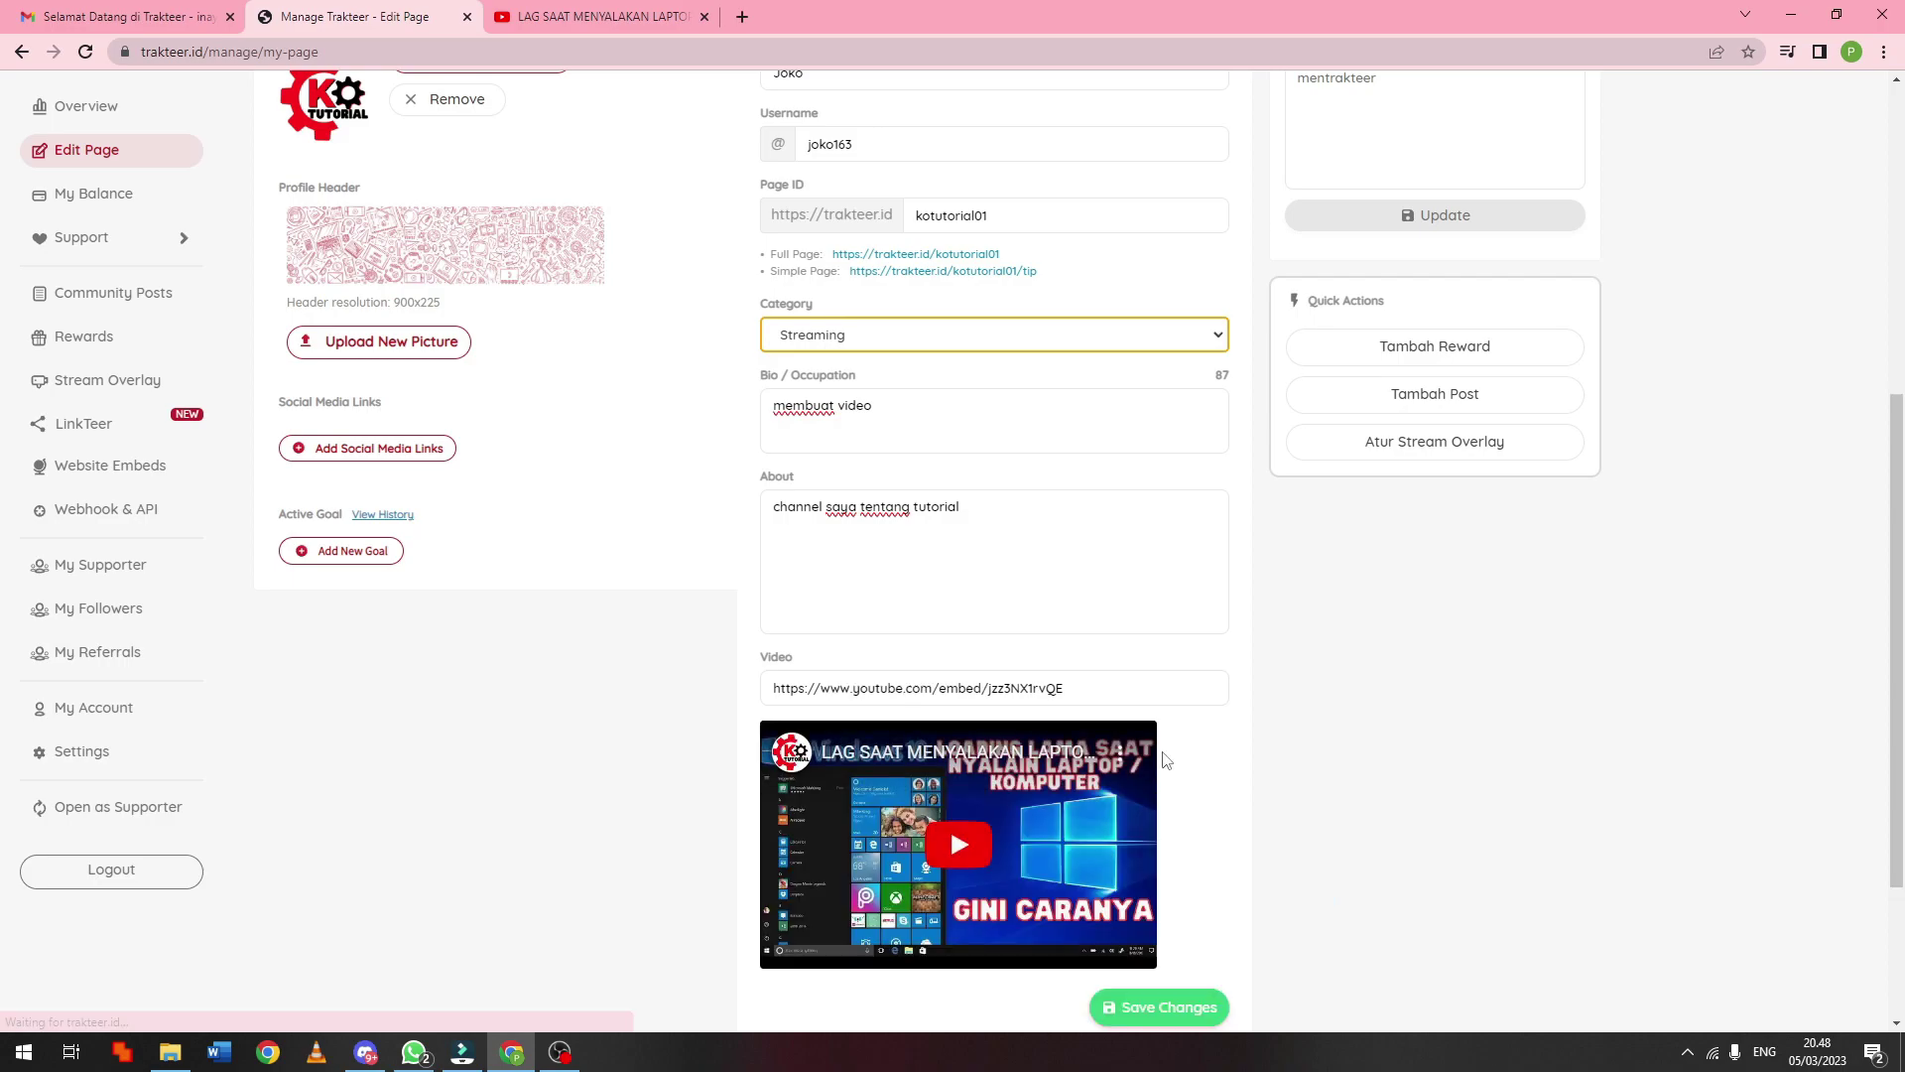
pyautogui.scroll(-2, 1173, 816)
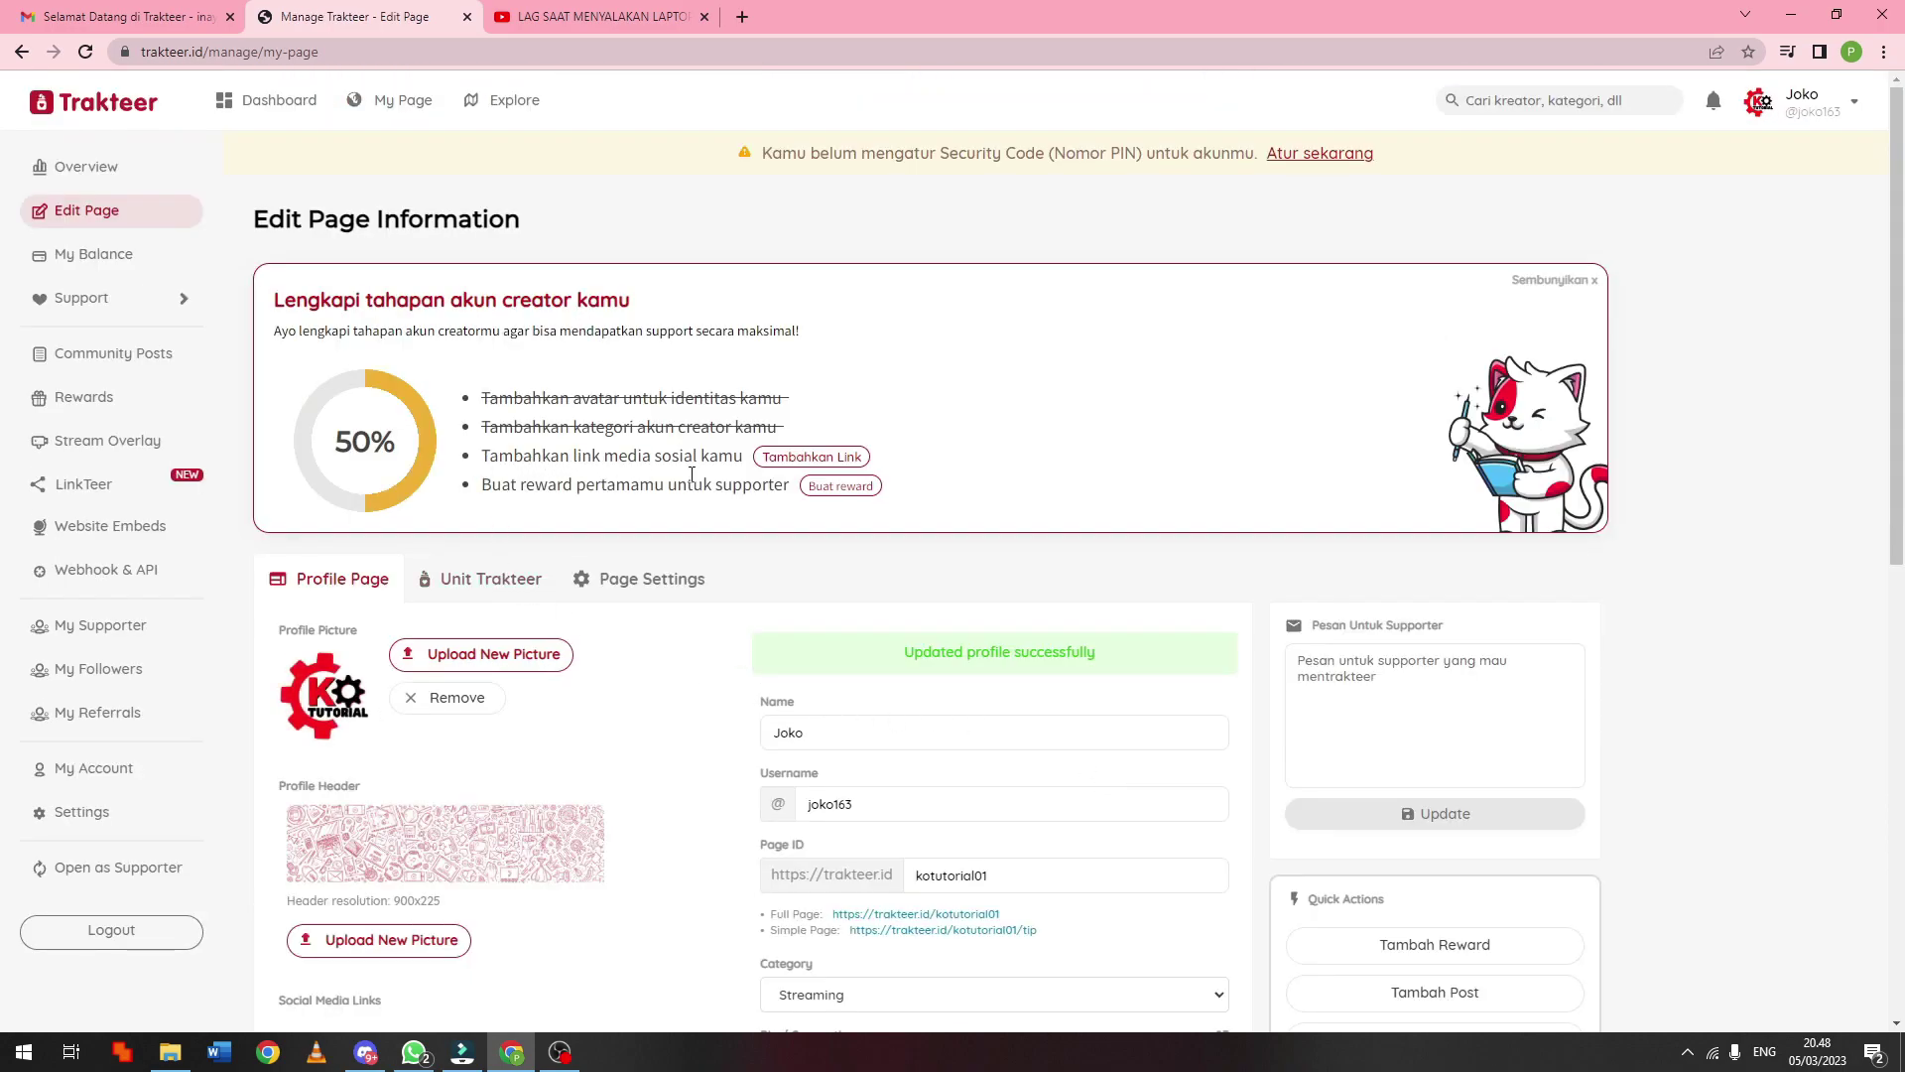
# - Add a social link with Youtube as the platform, then go to the YouTube tab
pyautogui.click(820, 459)
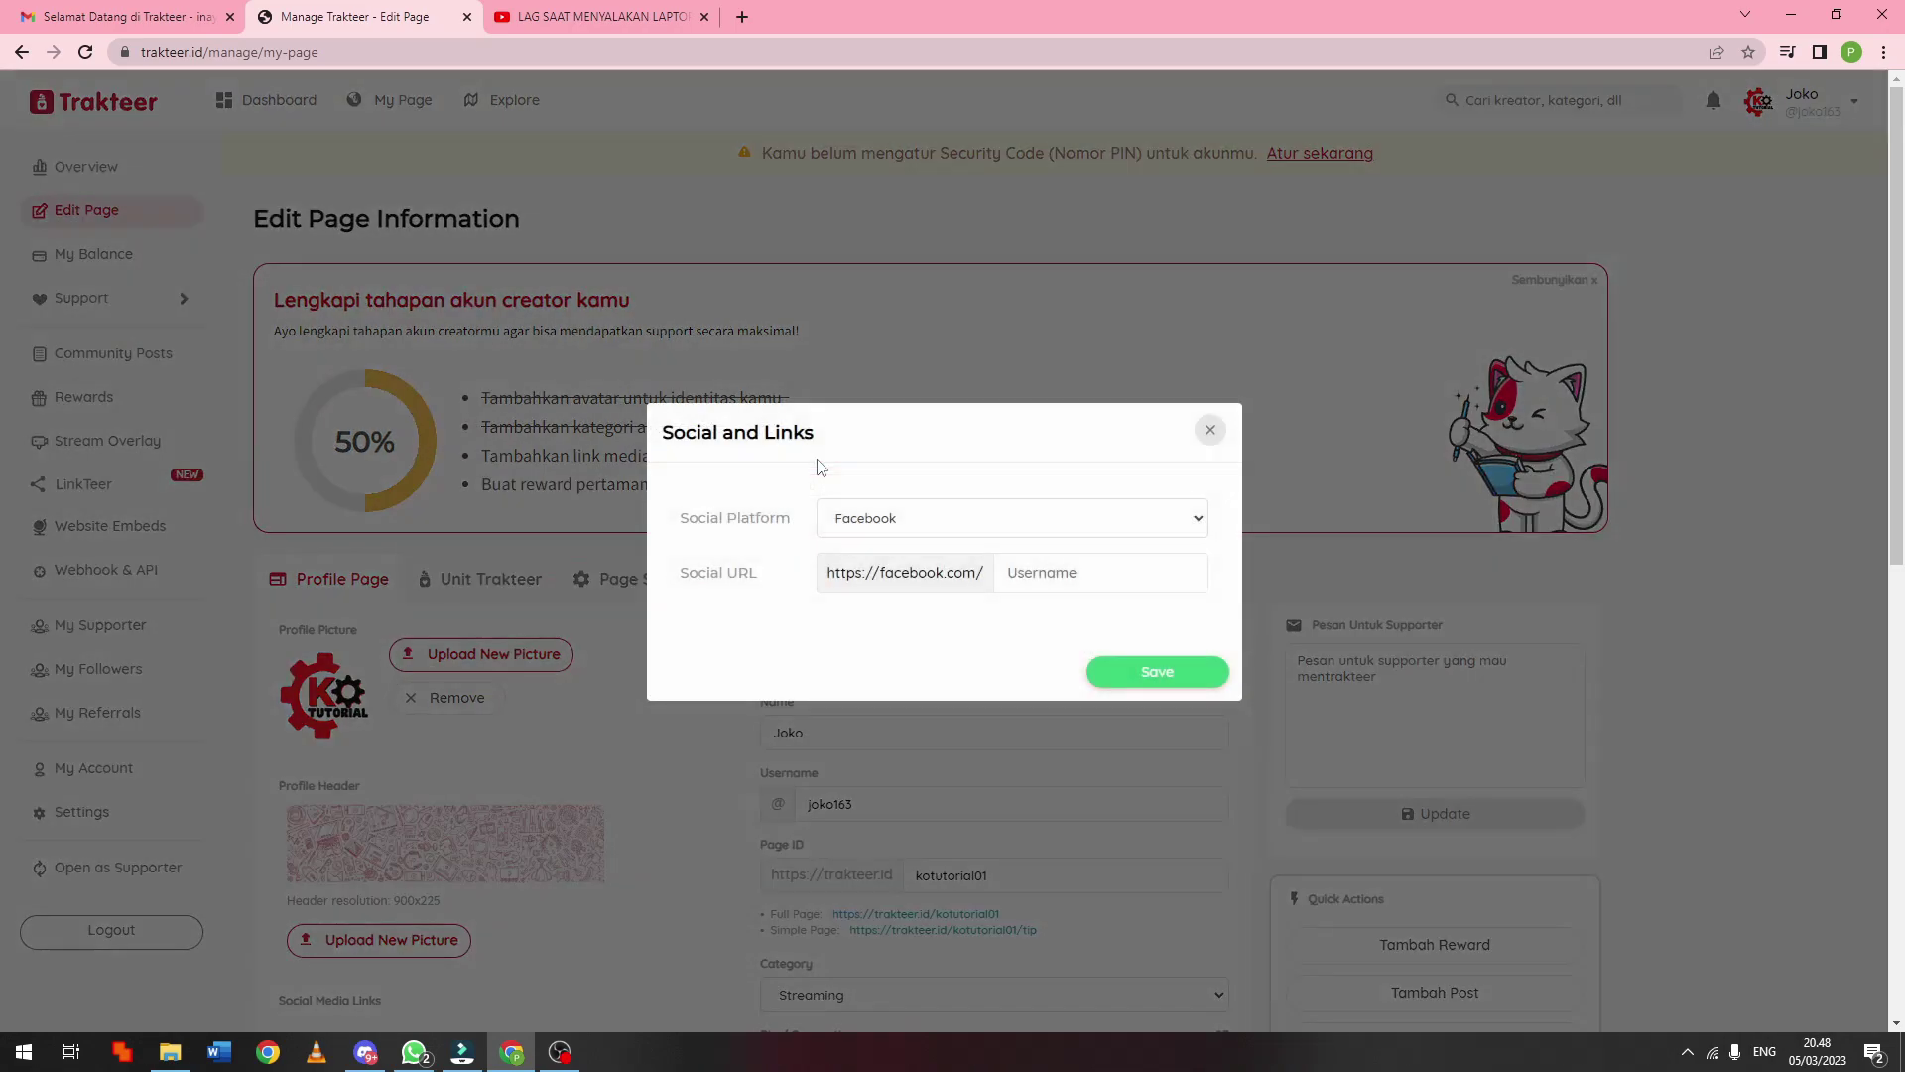
pyautogui.click(883, 520)
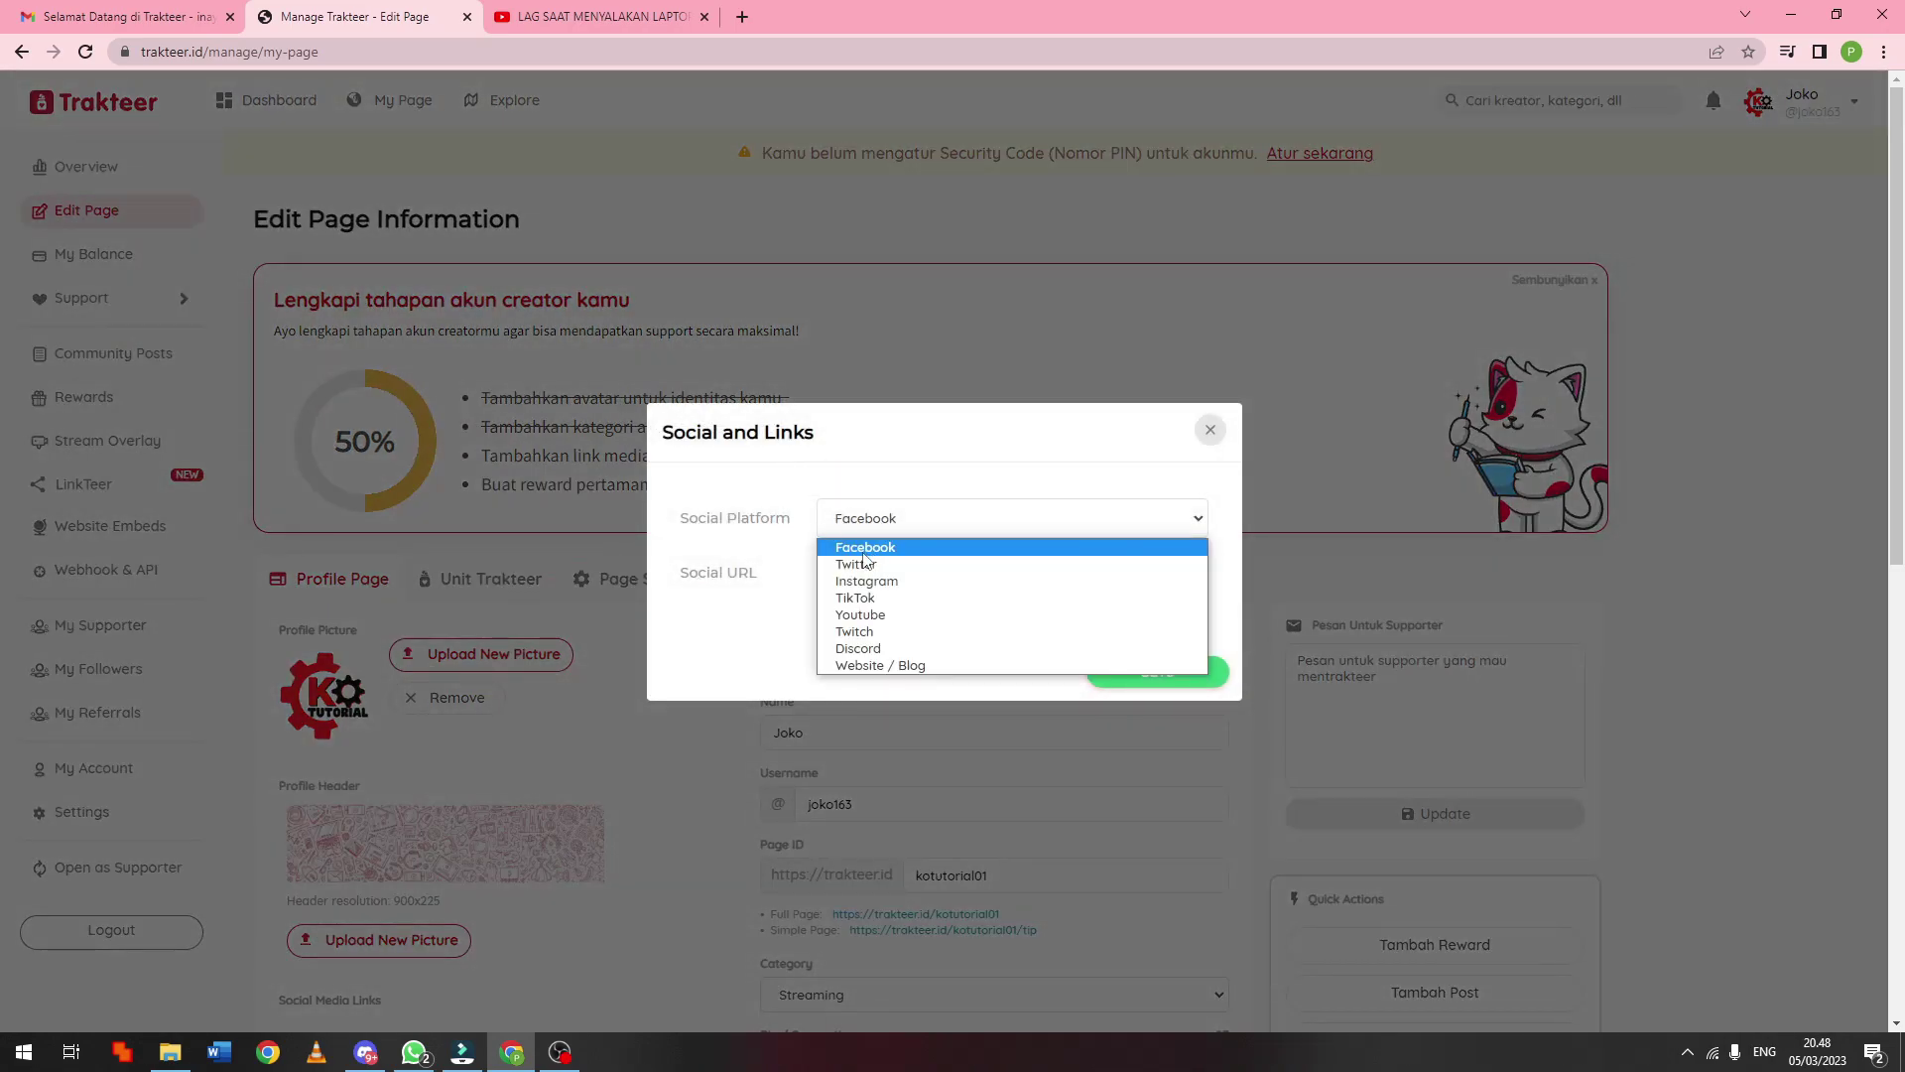
pyautogui.click(1052, 614)
pyautogui.click(1098, 581)
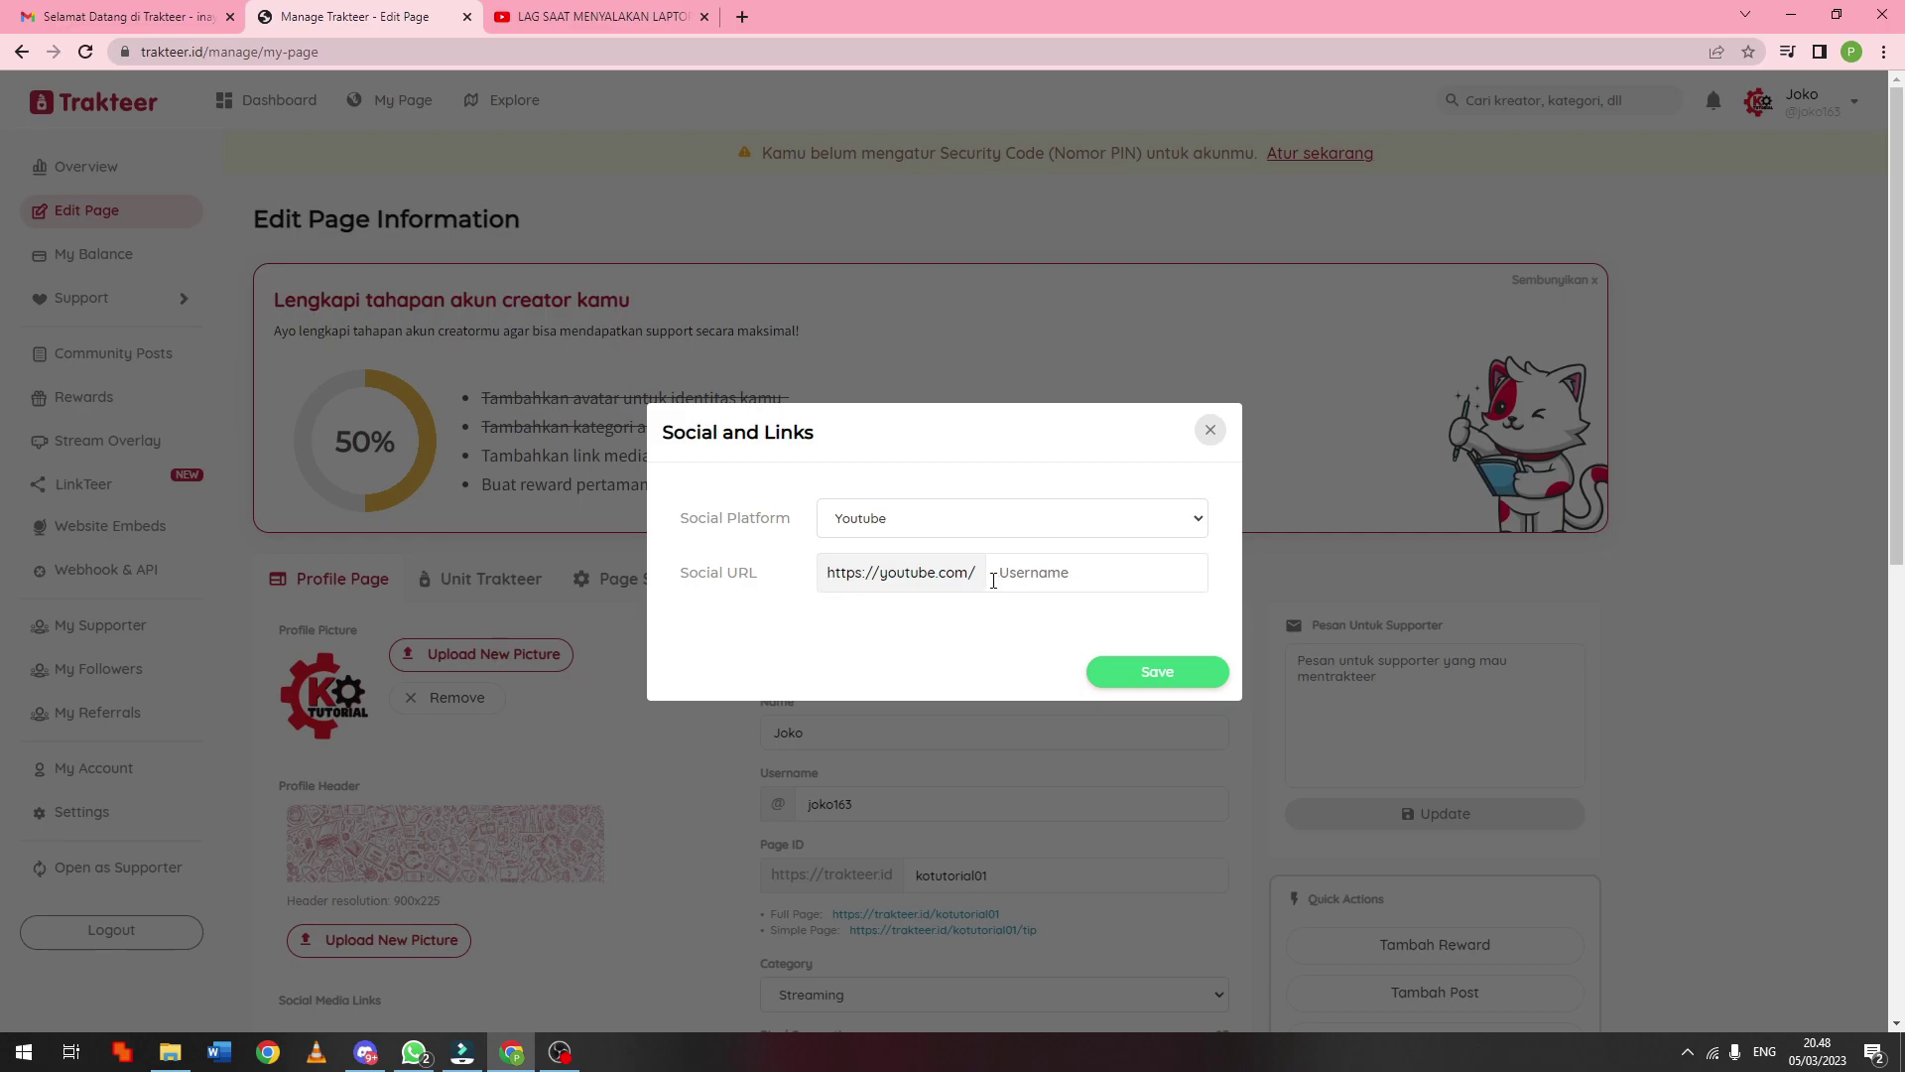
pyautogui.click(606, 16)
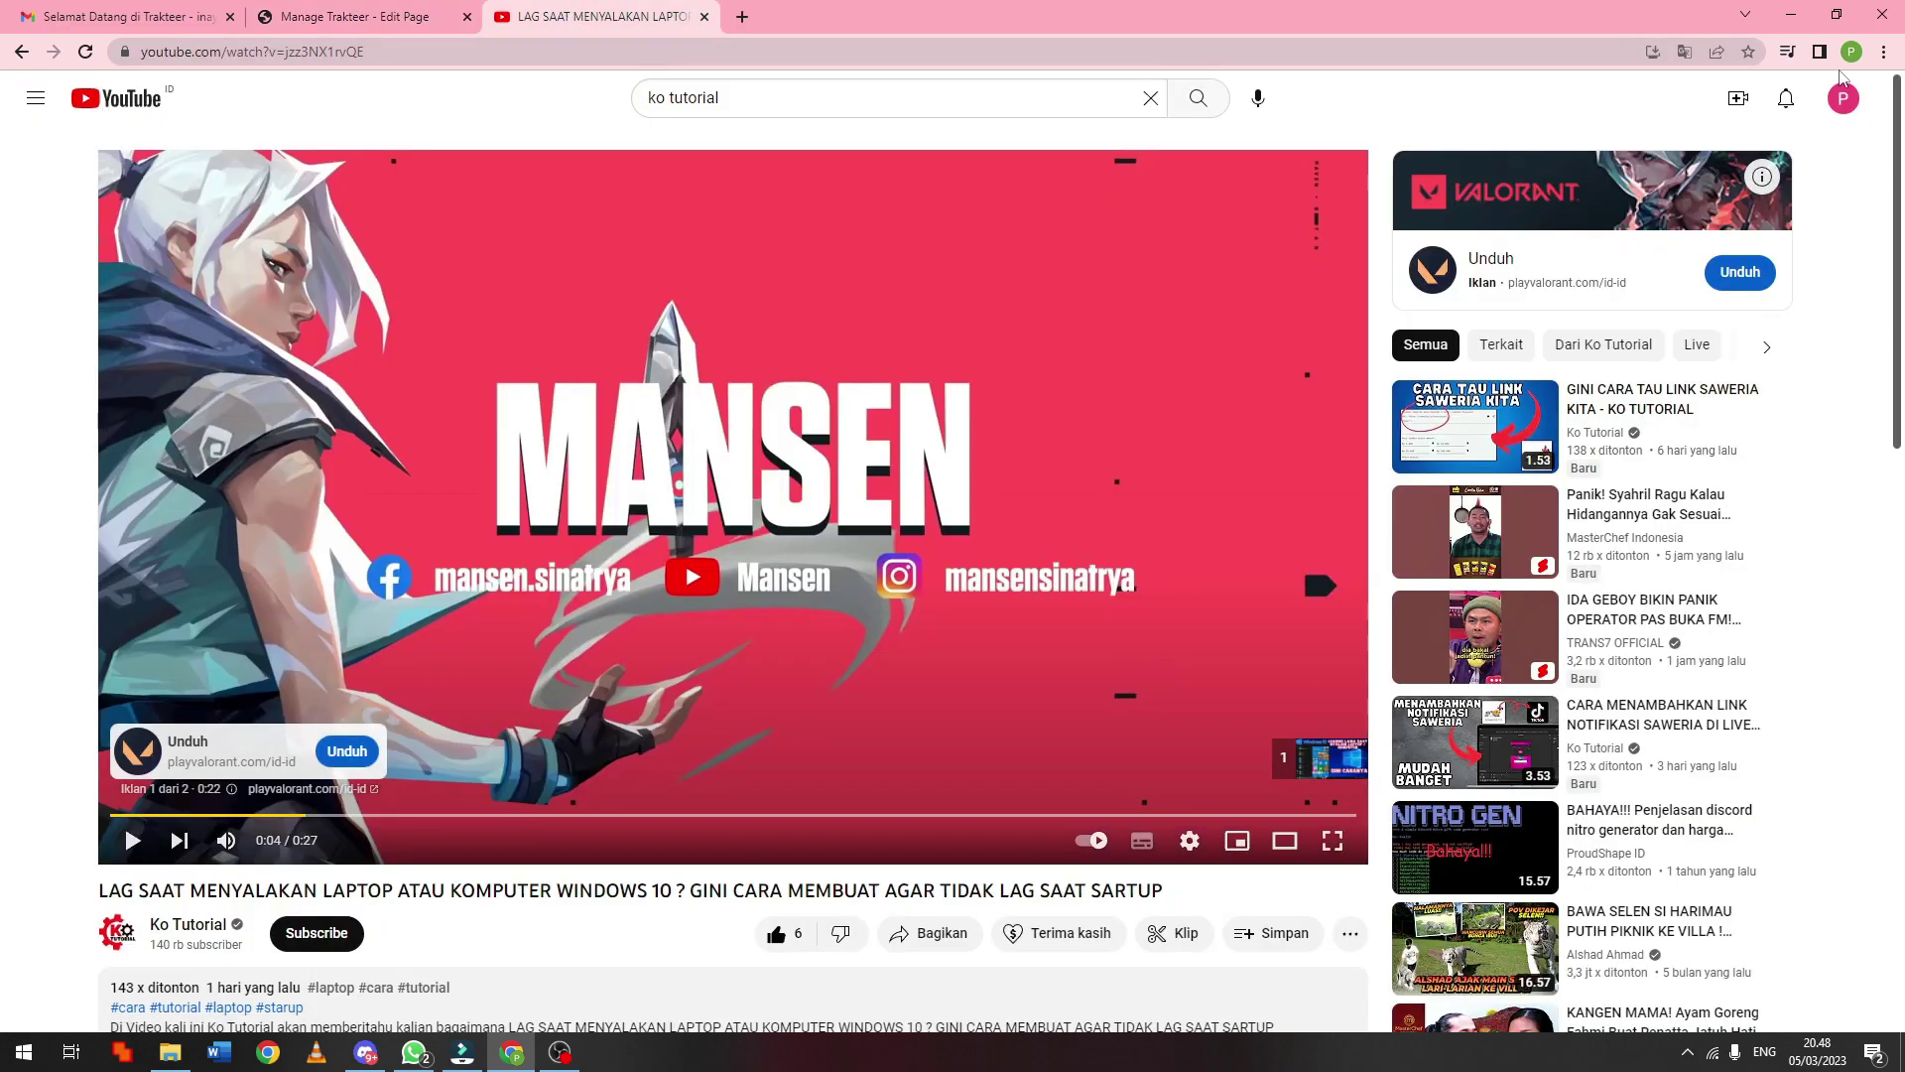
# - Open your own YouTube channel page and copy its channel address from the address bar
pyautogui.click(1839, 107)
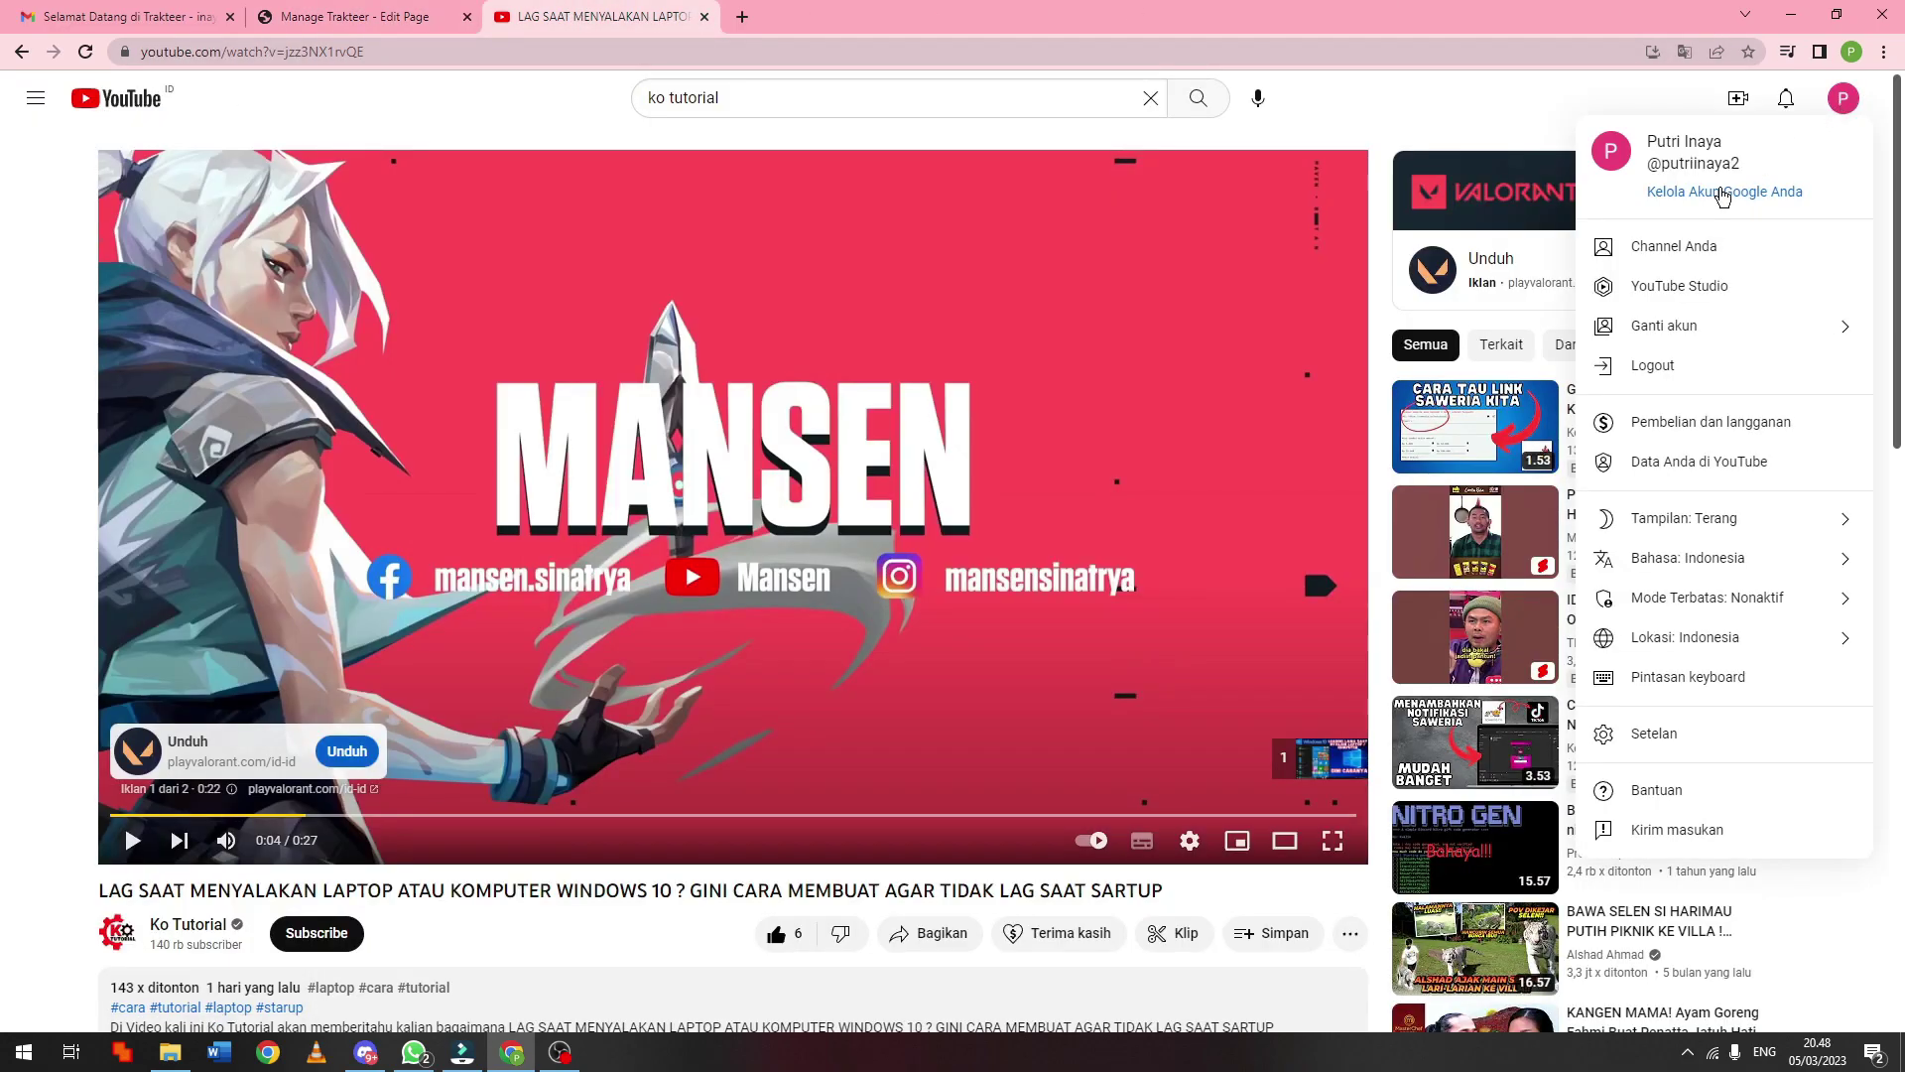
pyautogui.click(1677, 246)
pyautogui.moveTo(463, 52); pyautogui.dragTo(233, 53)
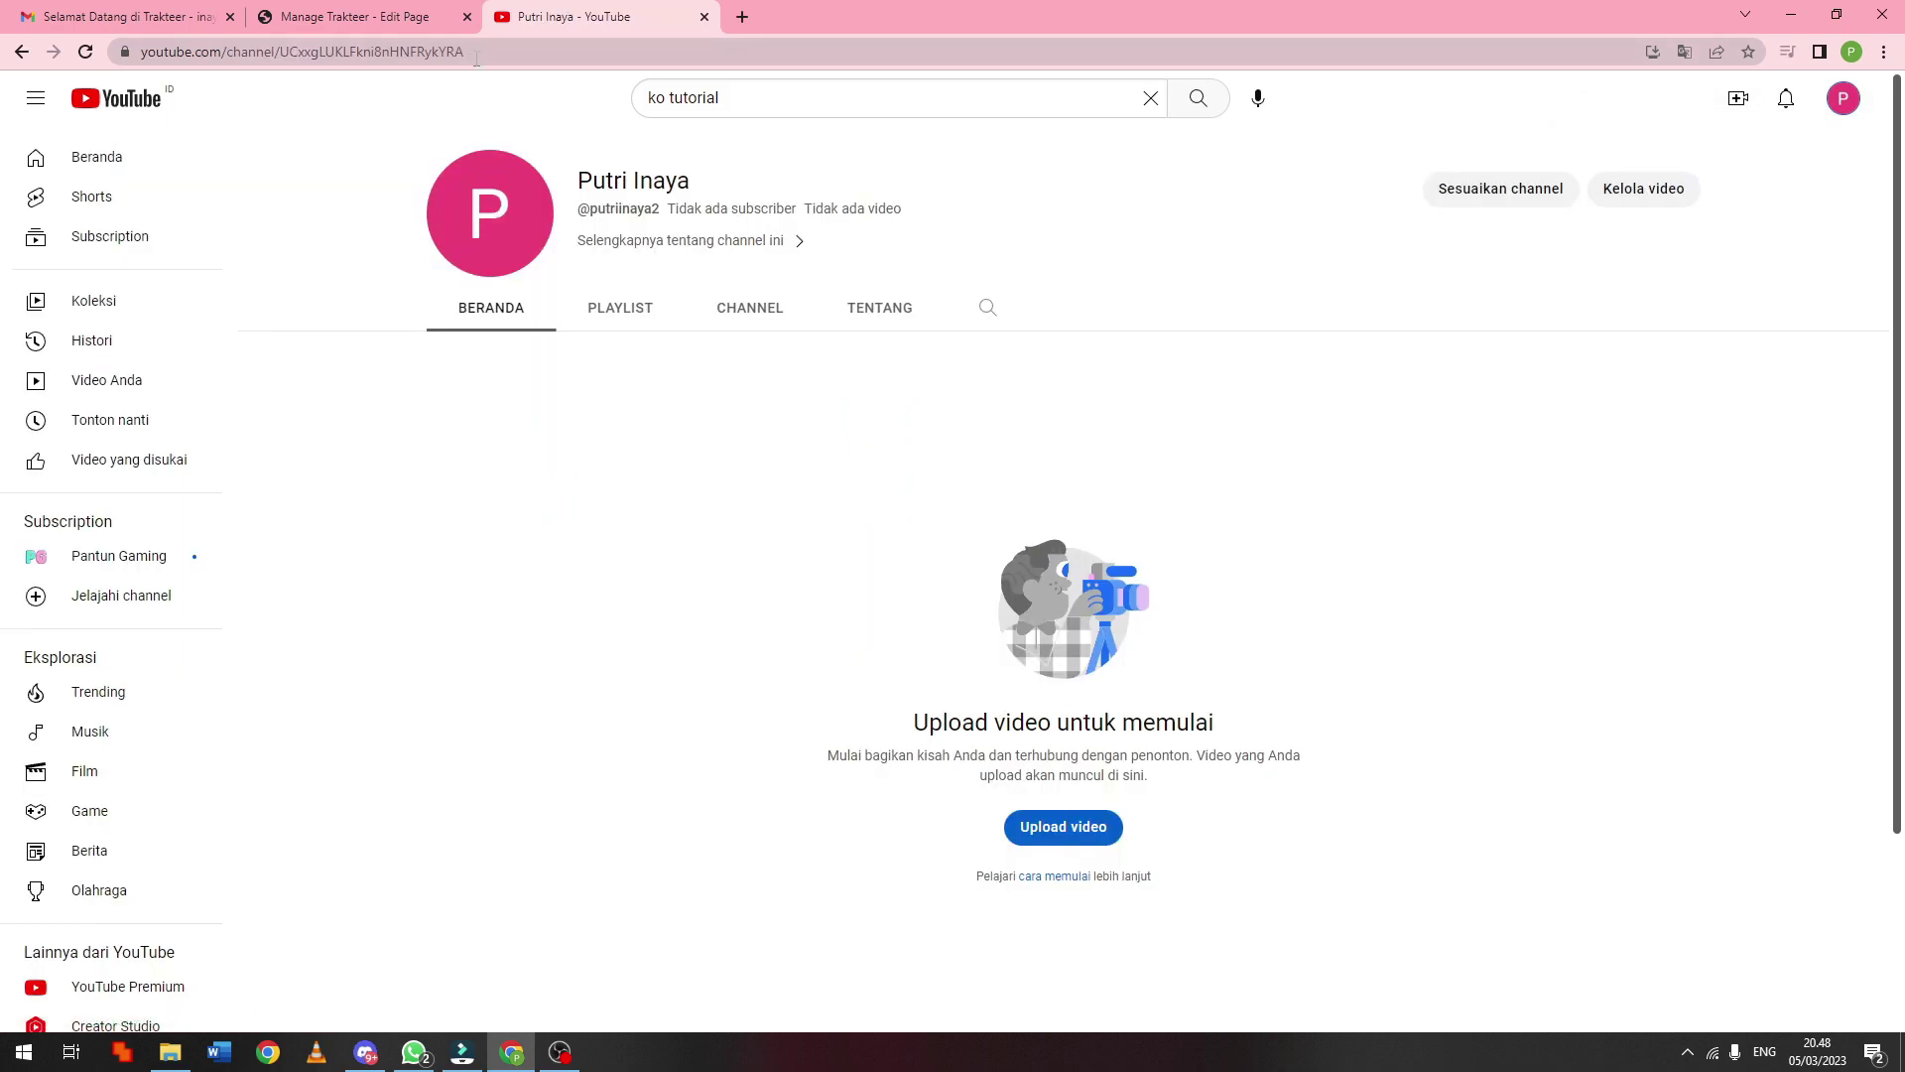
pyautogui.moveTo(658, 154); pyautogui.dragTo(640, 151)
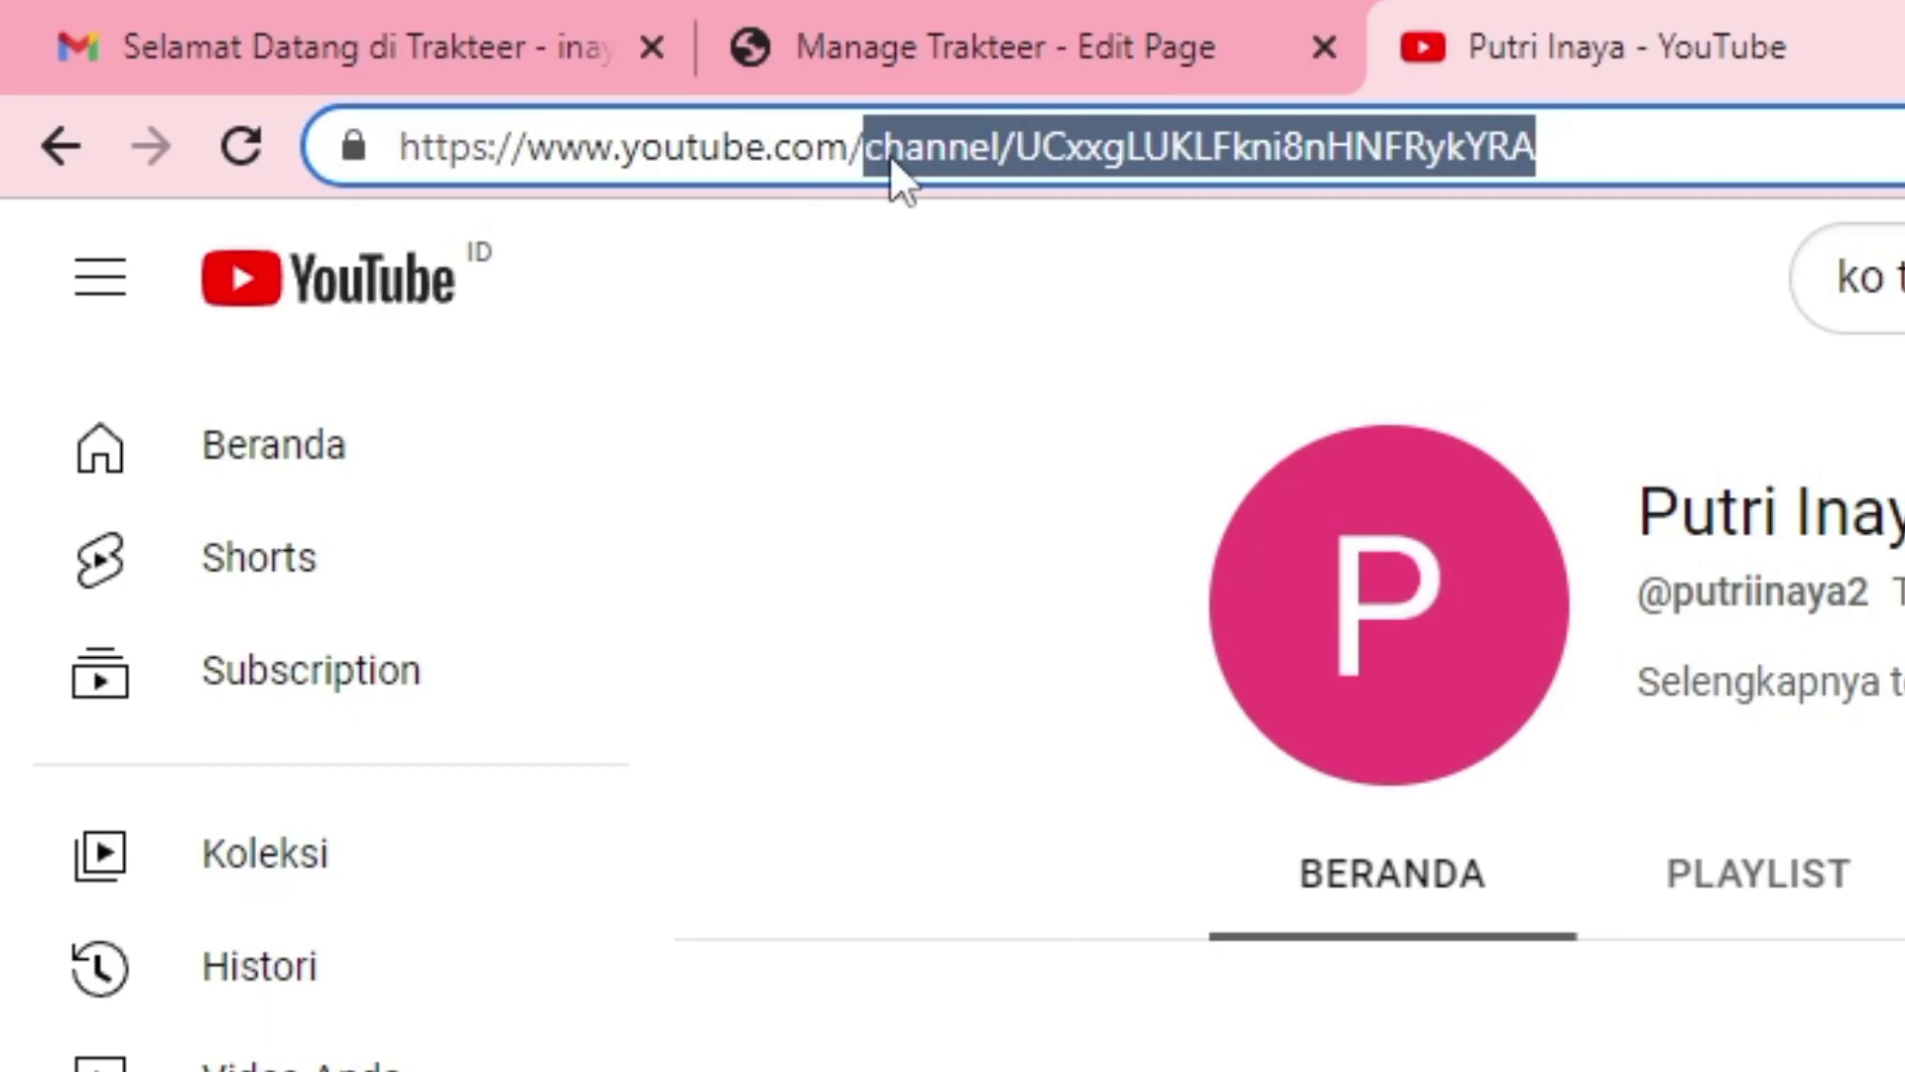
pyautogui.rightClick(934, 139)
pyautogui.click(1032, 450)
pyautogui.click(1039, 48)
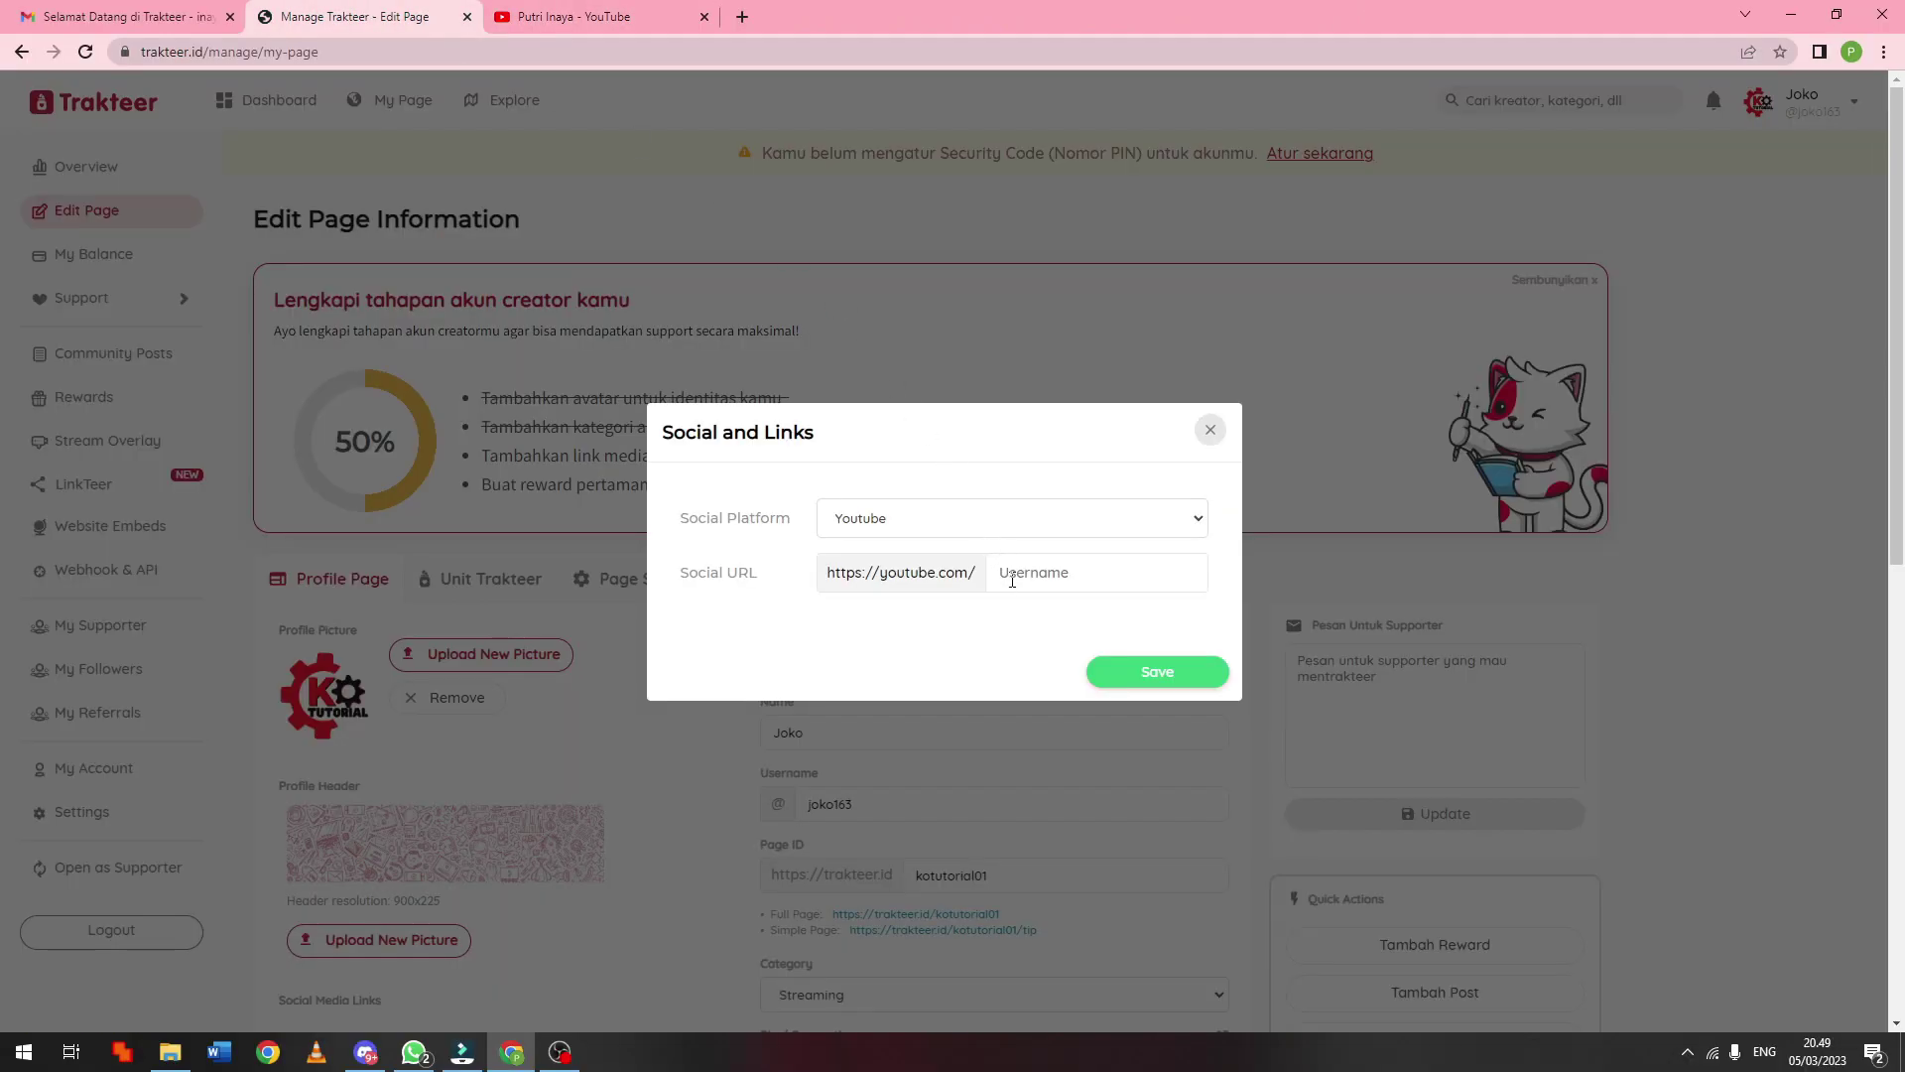
# - Paste the copied channel address into the Username field and save the Youtube link
pyautogui.rightClick(1012, 580)
pyautogui.click(1068, 734)
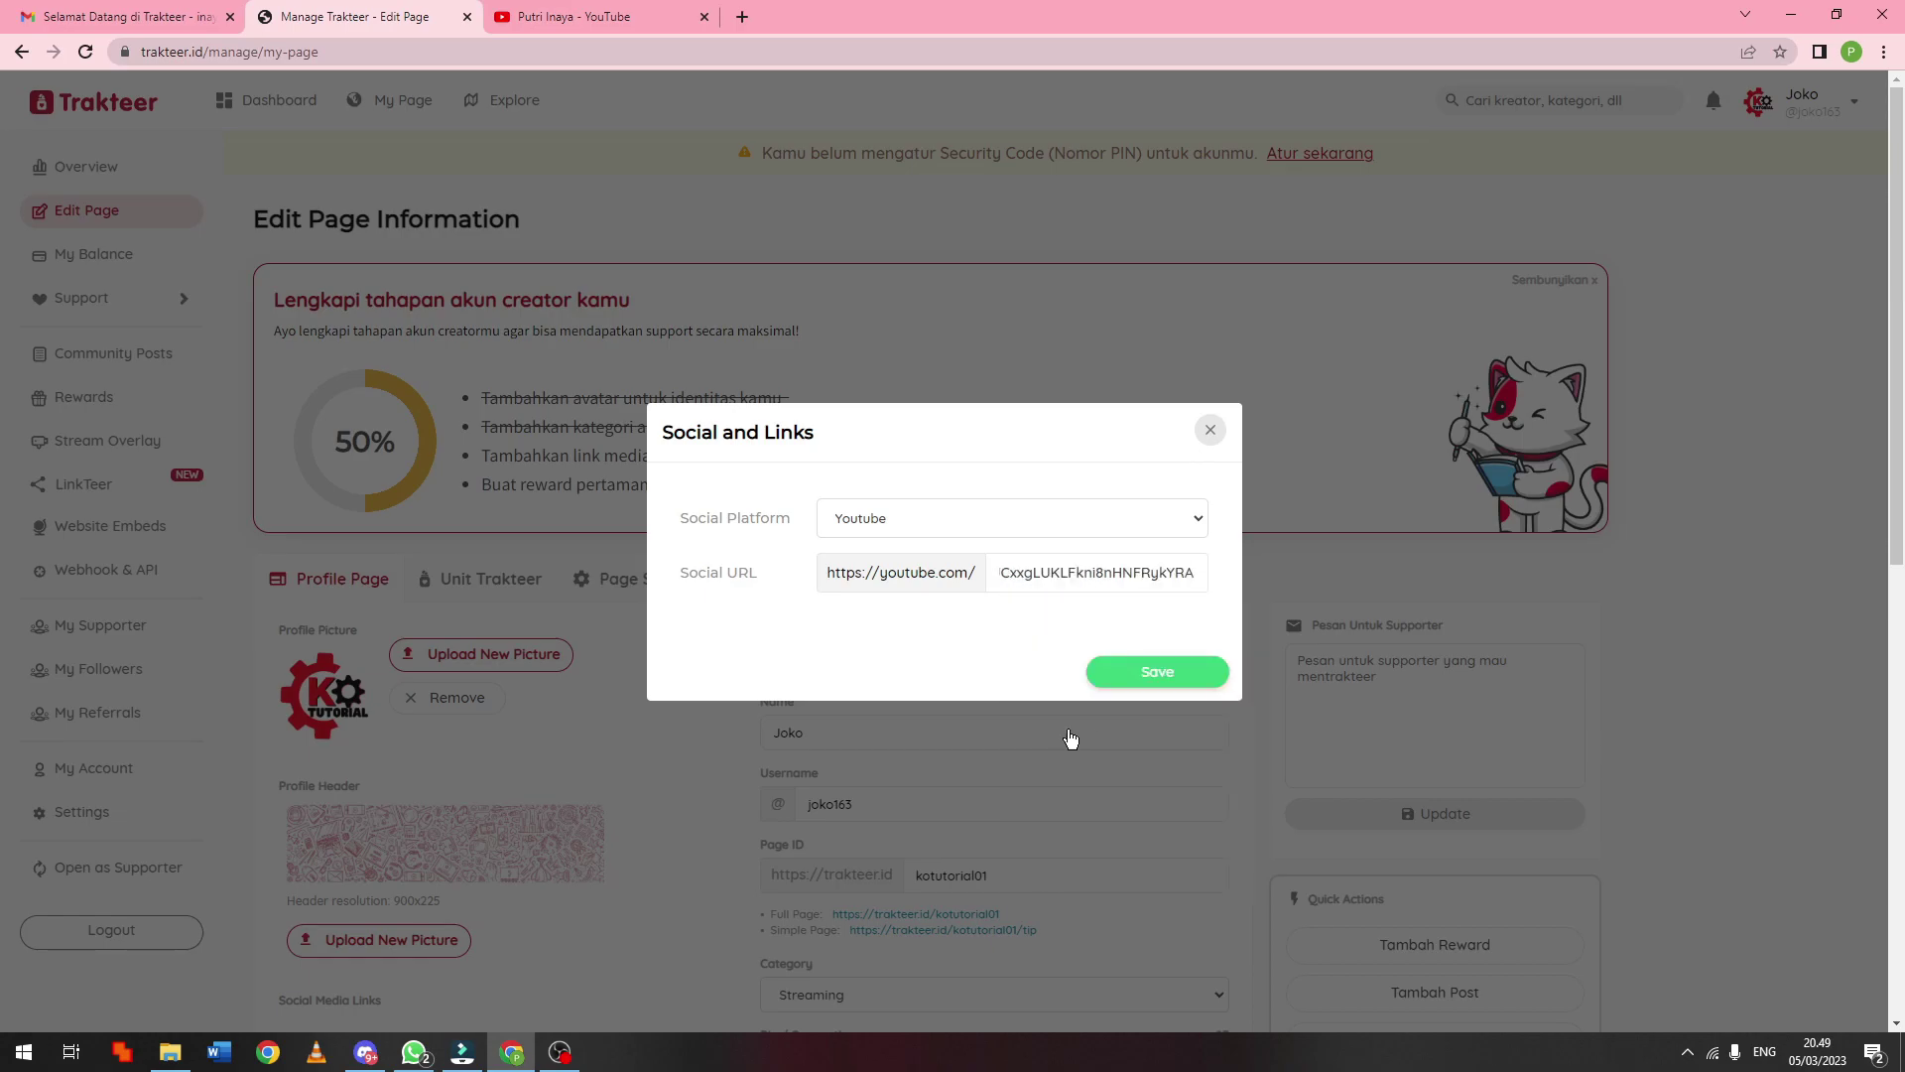
pyautogui.click(1152, 675)
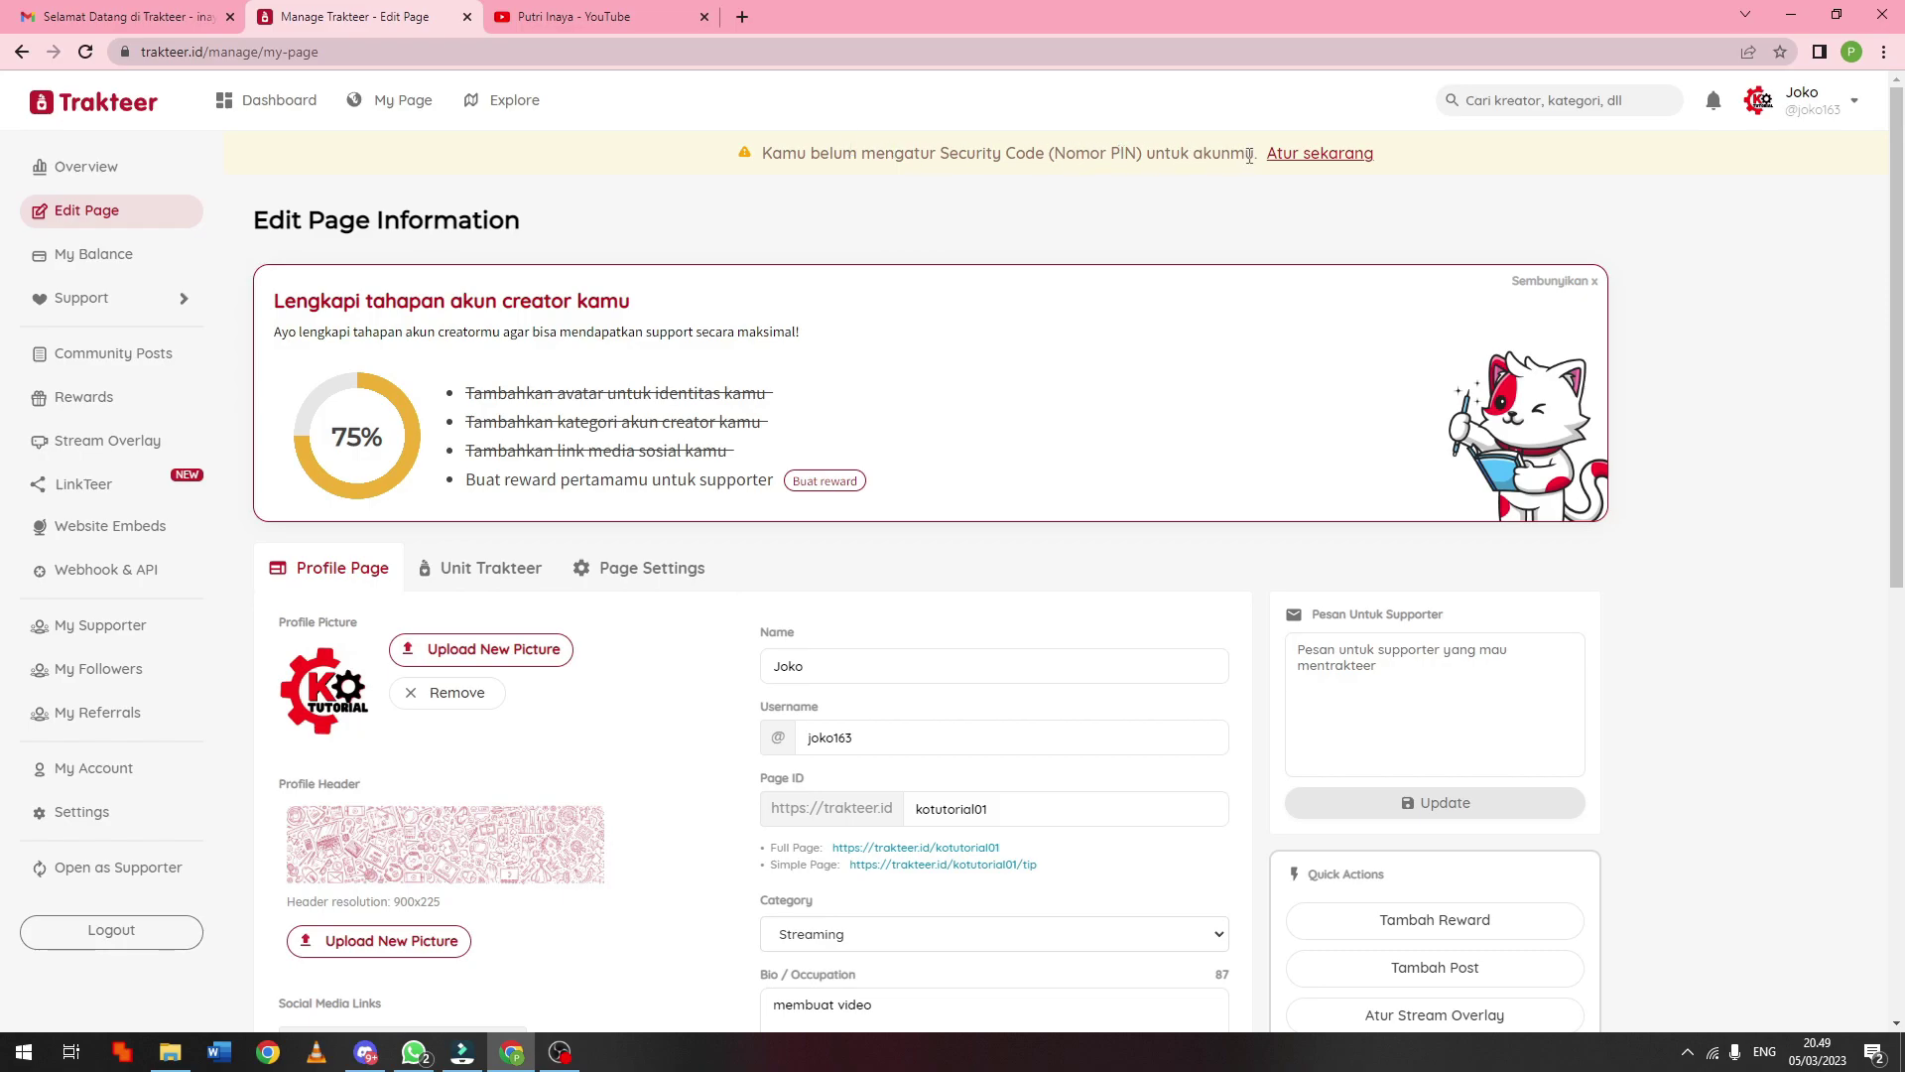
# - Open security PIN setup and fill in the current account password from the saved suggestion
pyautogui.click(1294, 164)
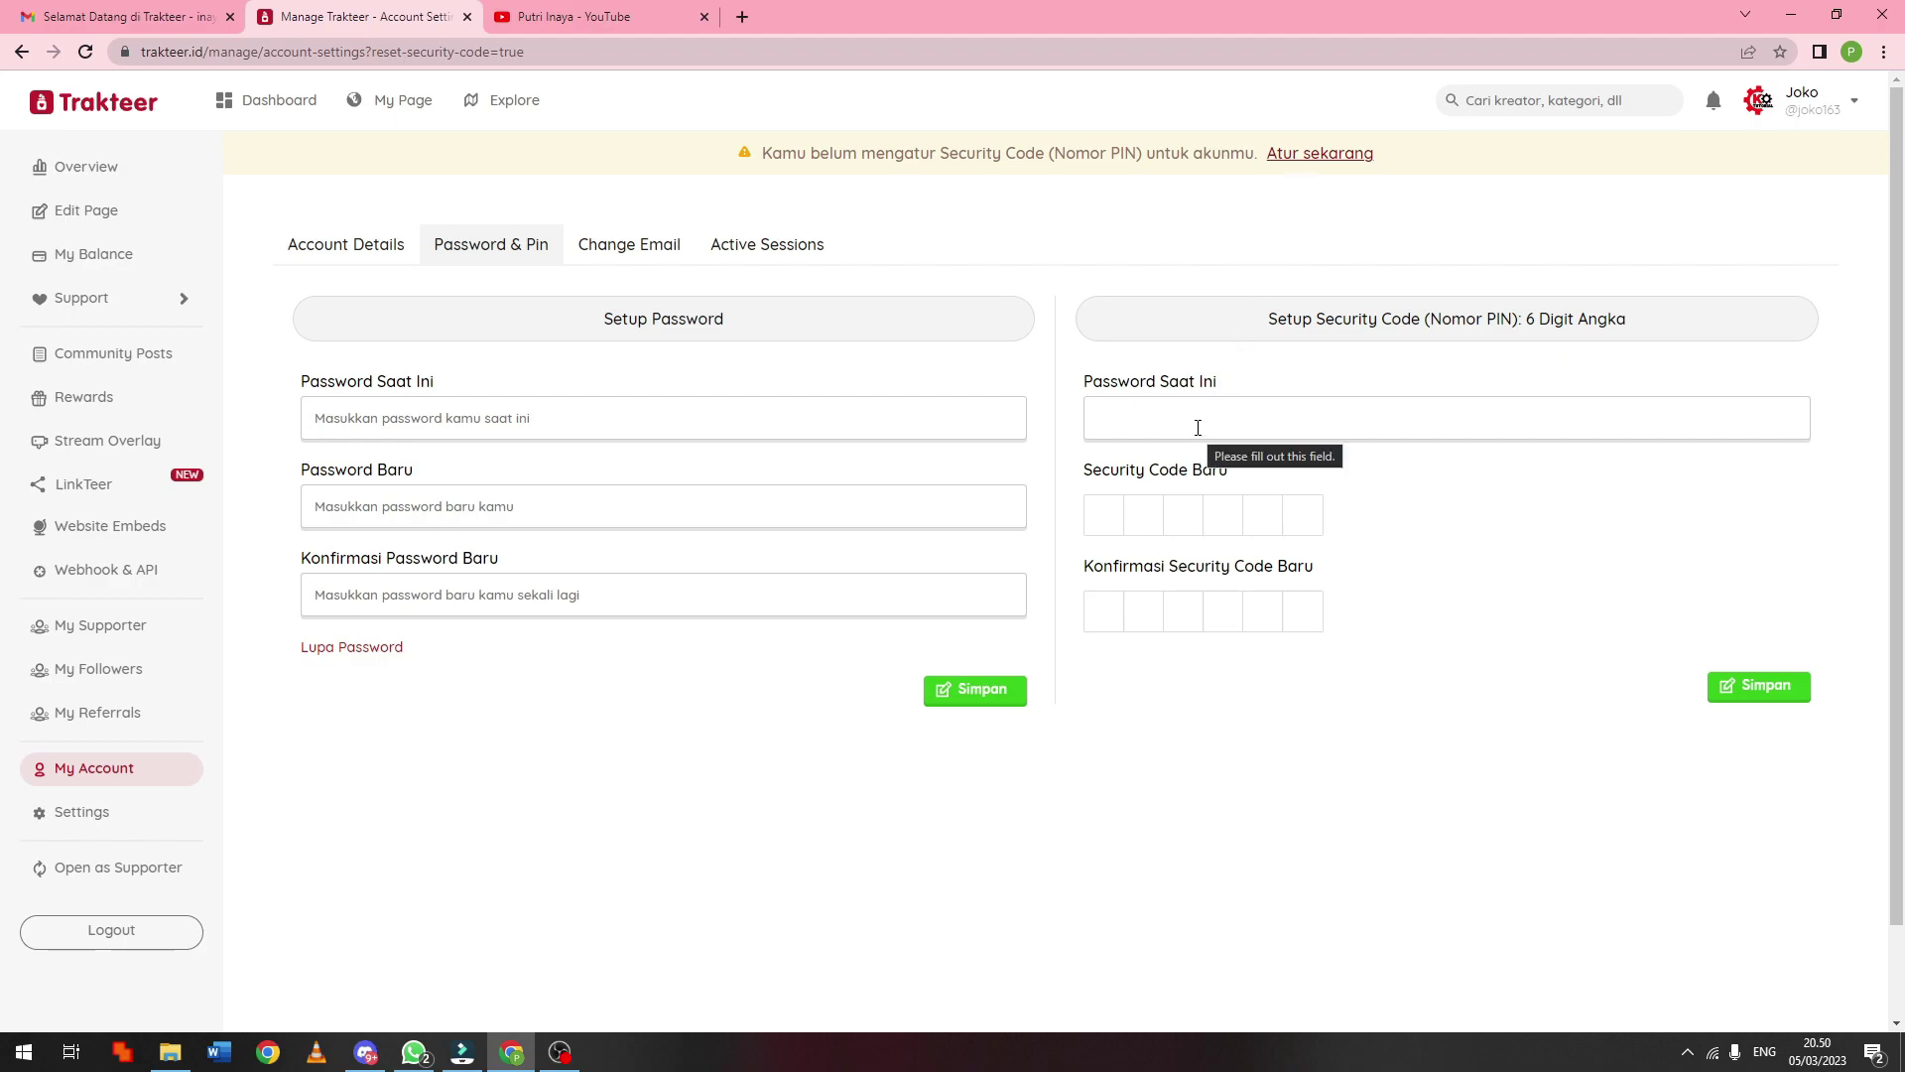
pyautogui.click(1238, 418)
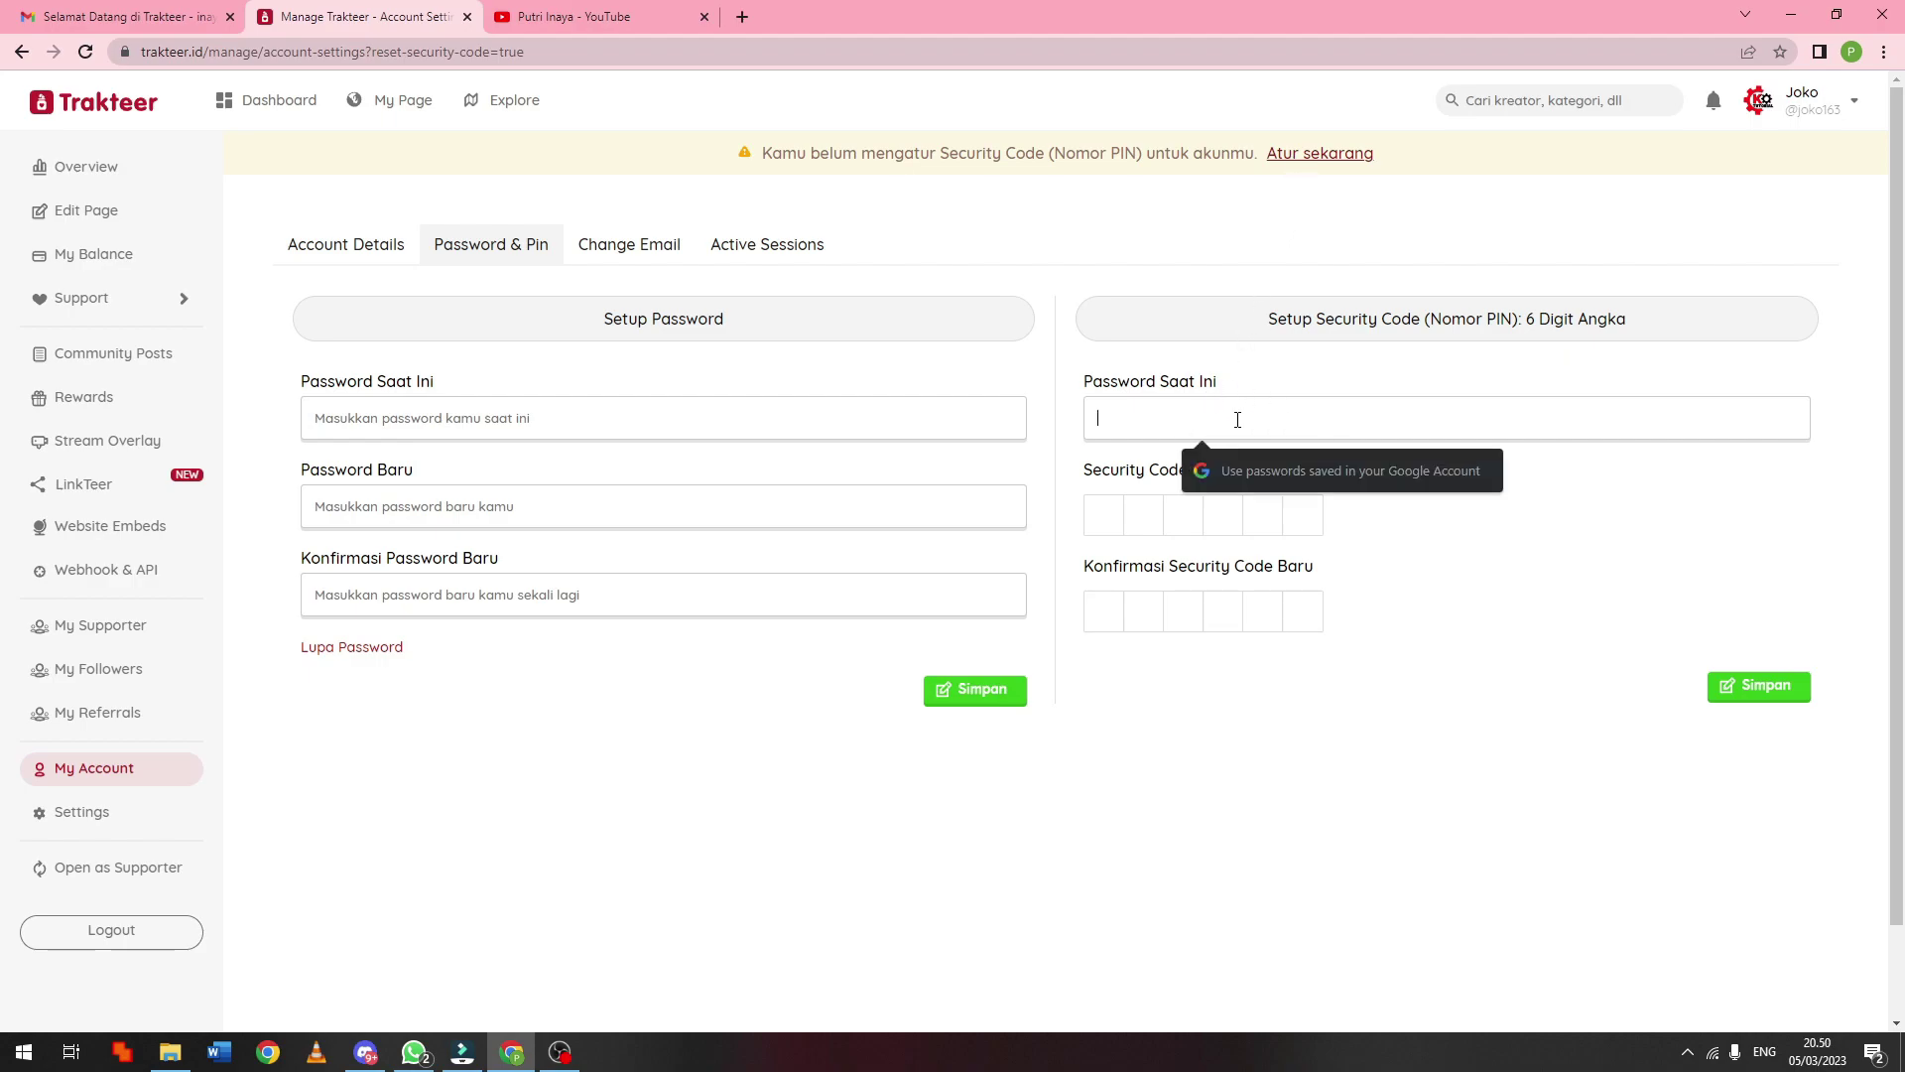
pyautogui.click(1390, 638)
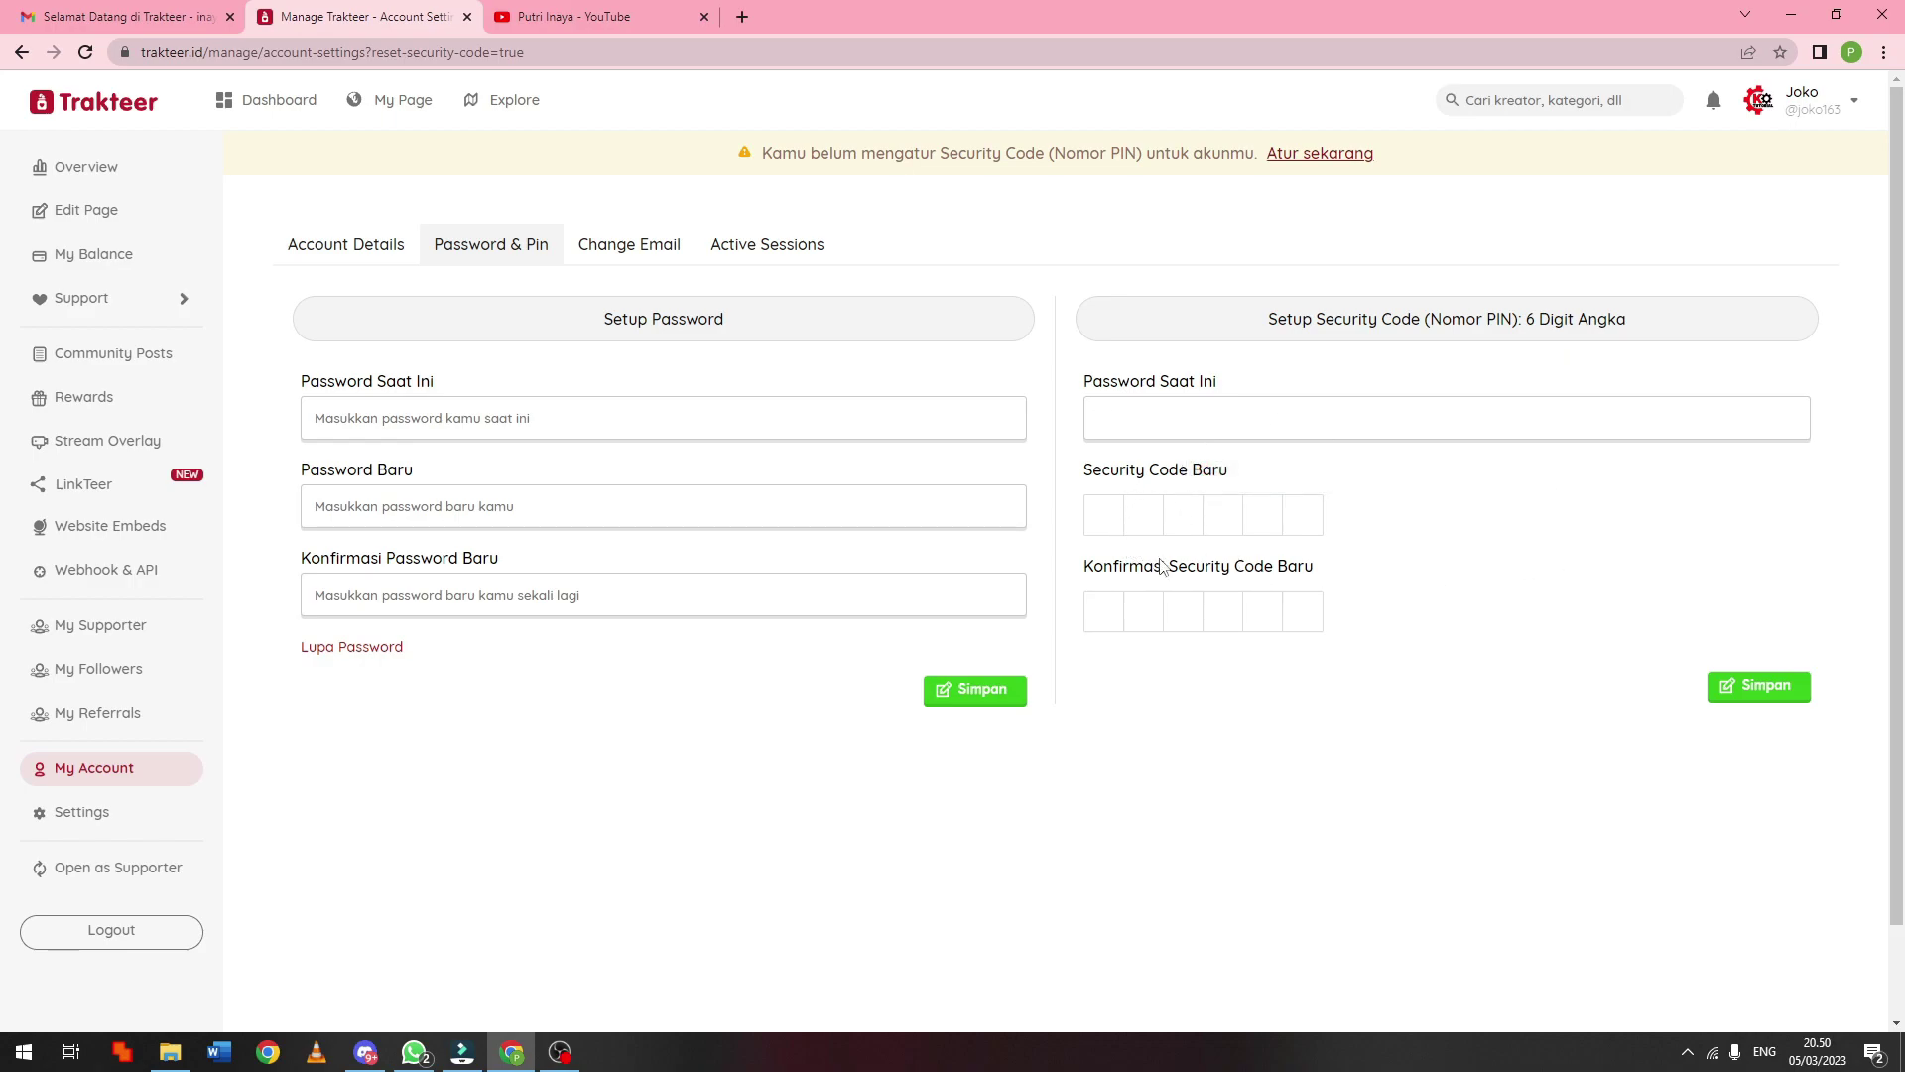
pyautogui.click(1229, 435)
pyautogui.click(1230, 468)
# - Enter and confirm the new six-digit security code, then save it
pyautogui.click(1098, 510)
pyautogui.click(1106, 623)
pyautogui.click(1107, 517)
pyautogui.click(1303, 614)
pyautogui.click(1778, 691)
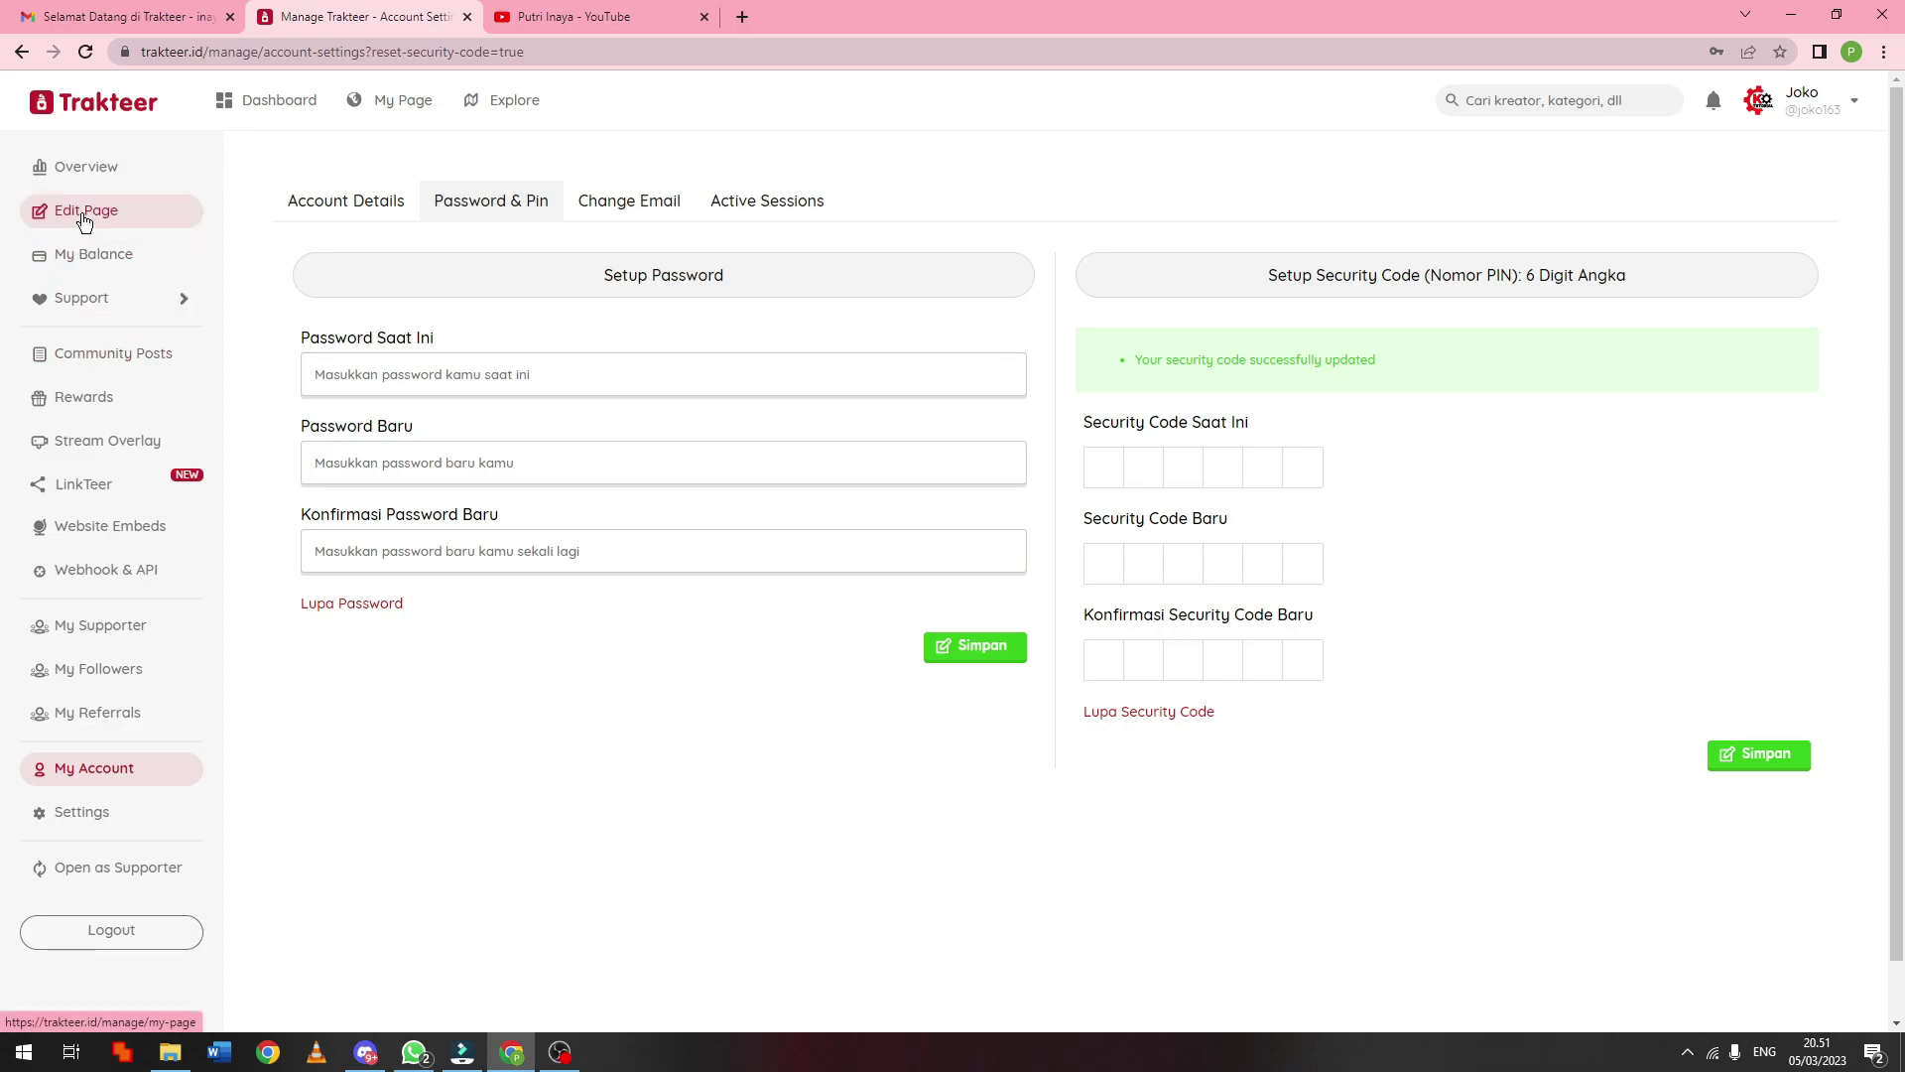
pyautogui.click(84, 222)
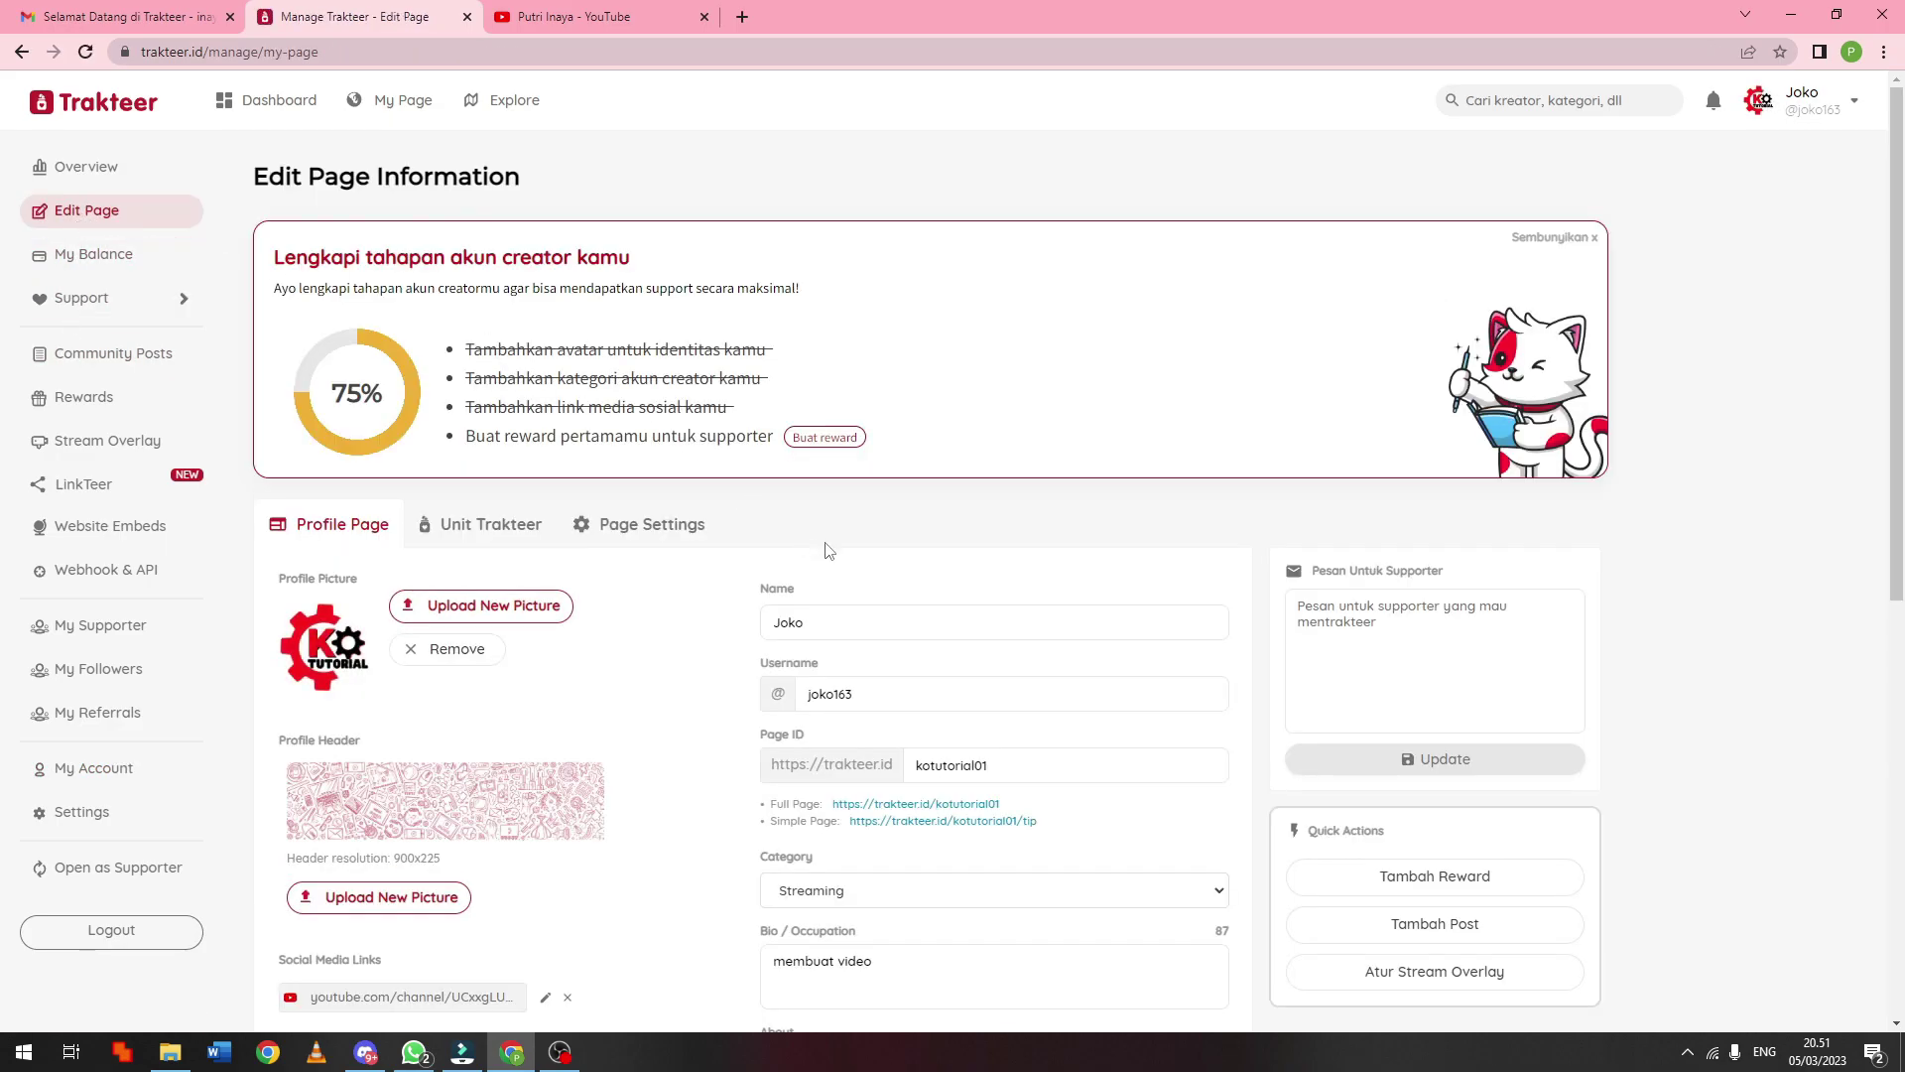
pyautogui.scroll(-4, 967, 570)
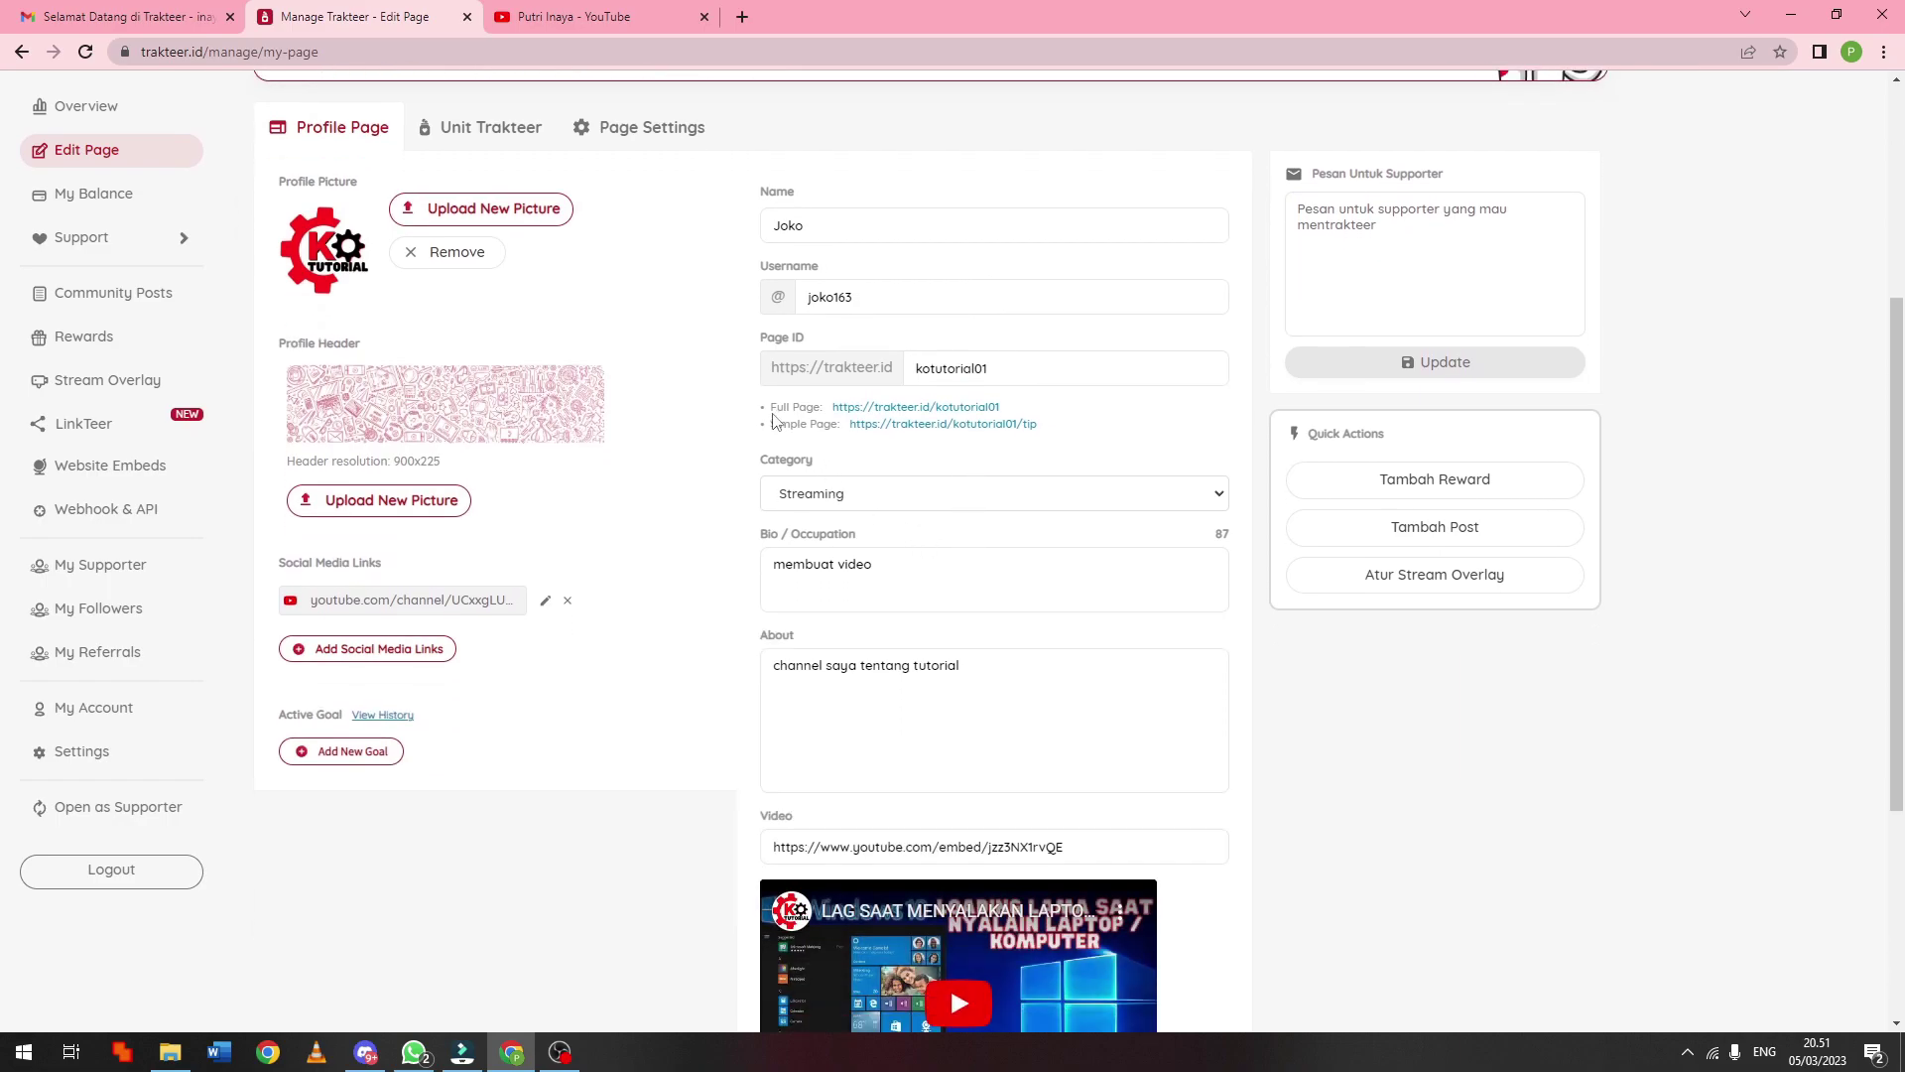
pyautogui.moveTo(769, 407); pyautogui.dragTo(1011, 402)
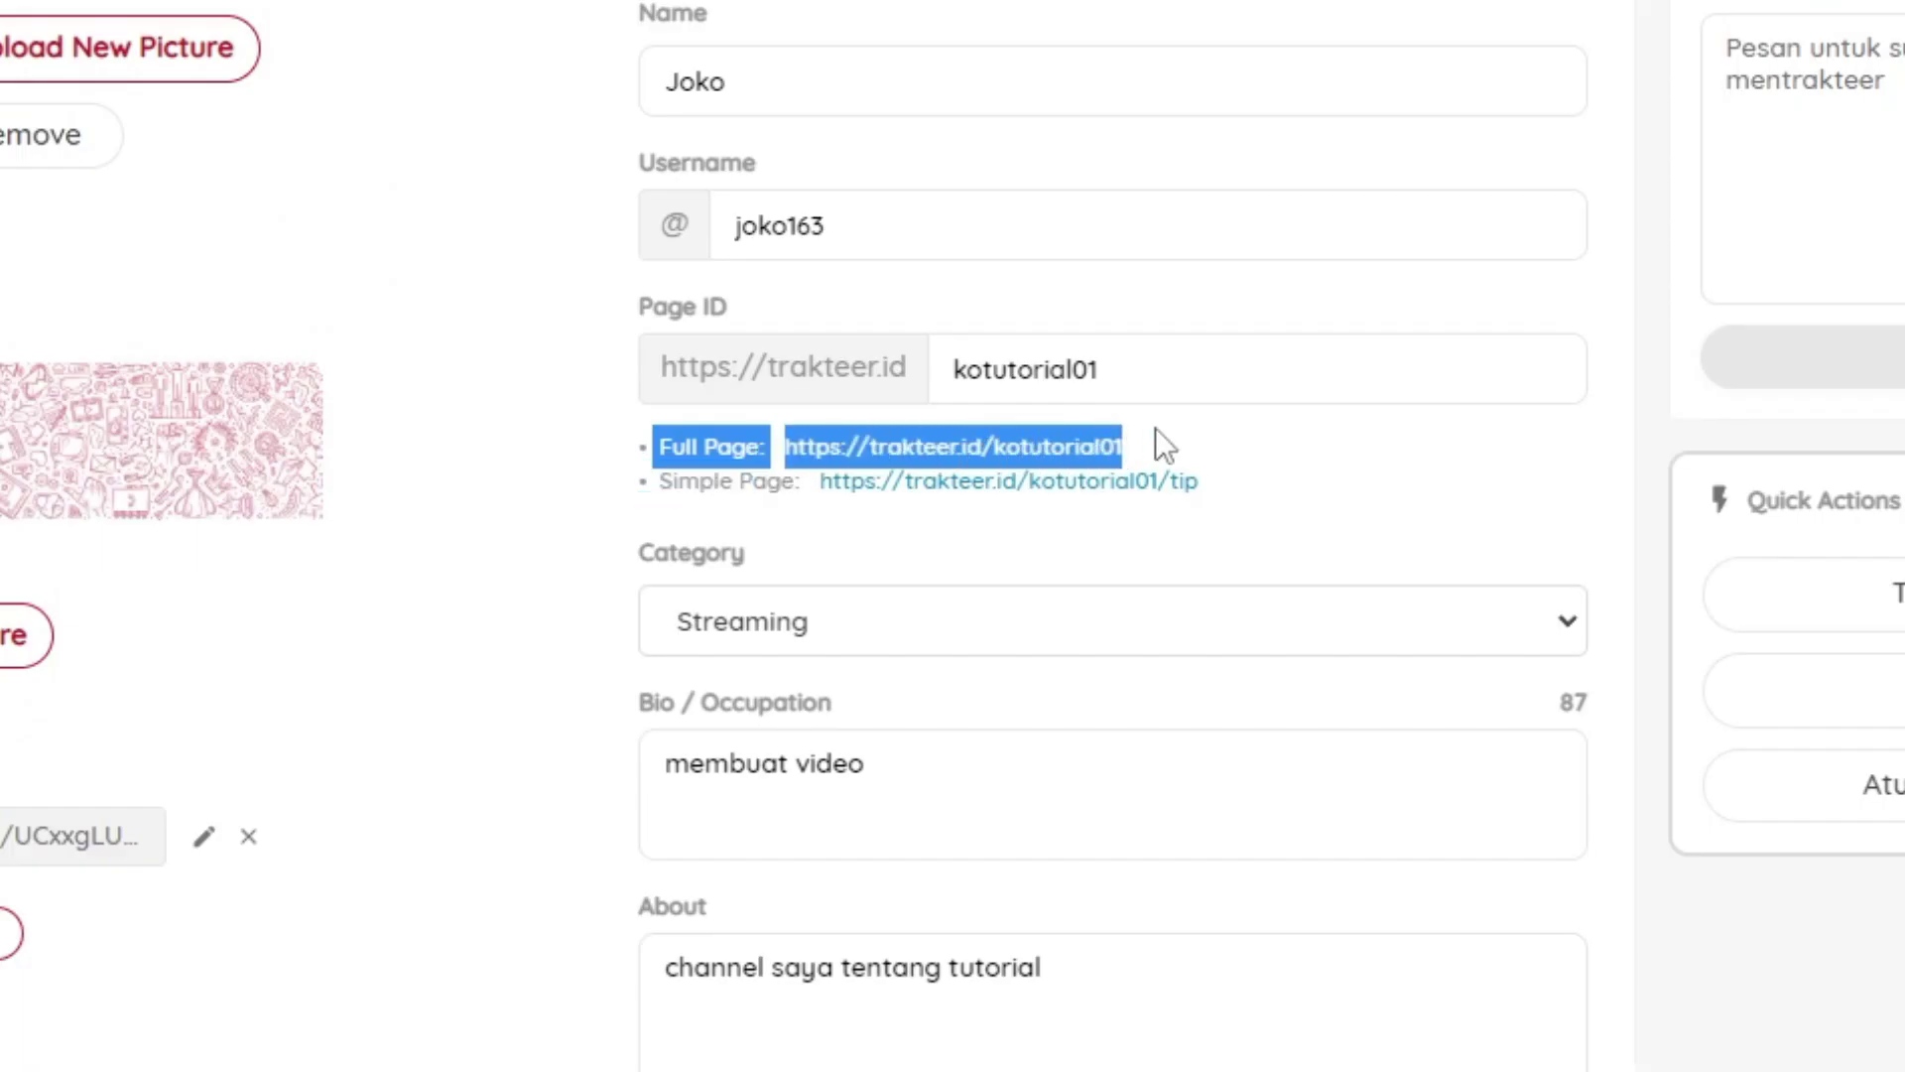
pyautogui.click(1151, 437)
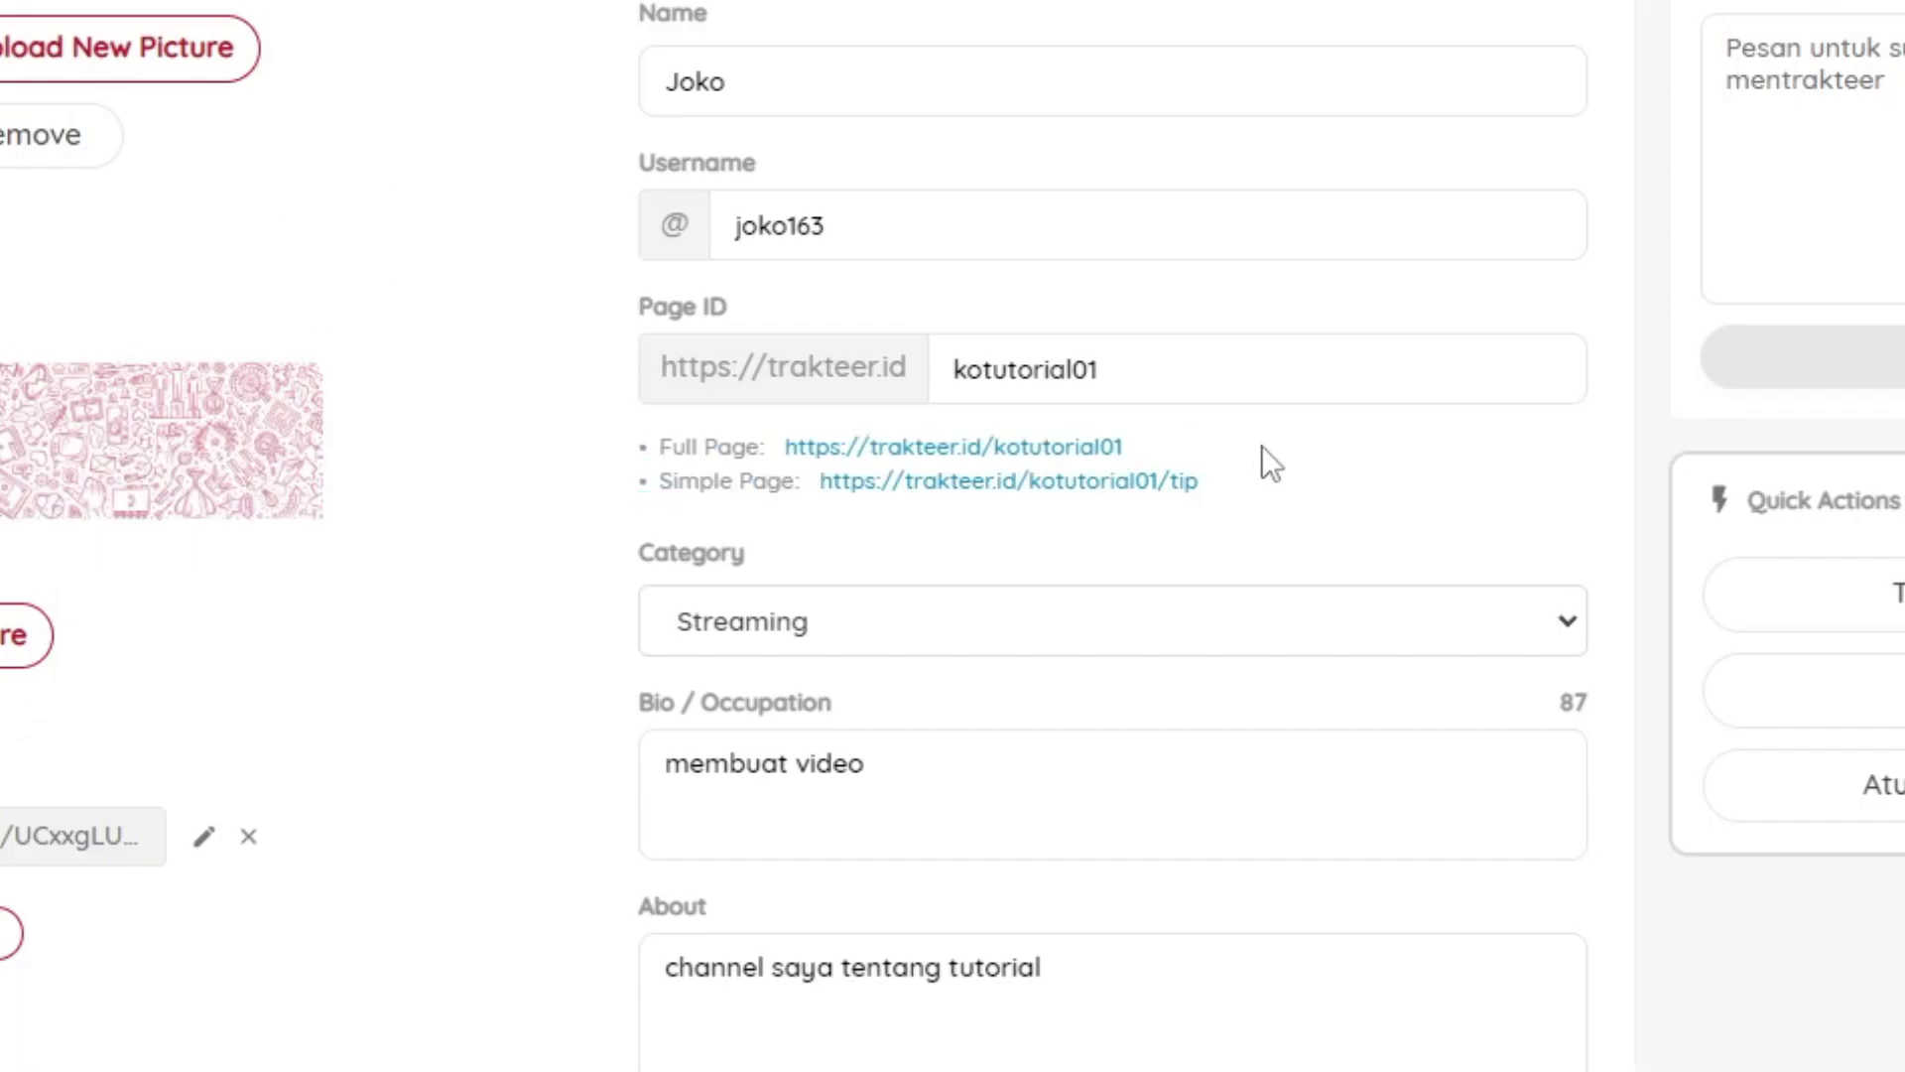
pyautogui.rightClick(811, 439)
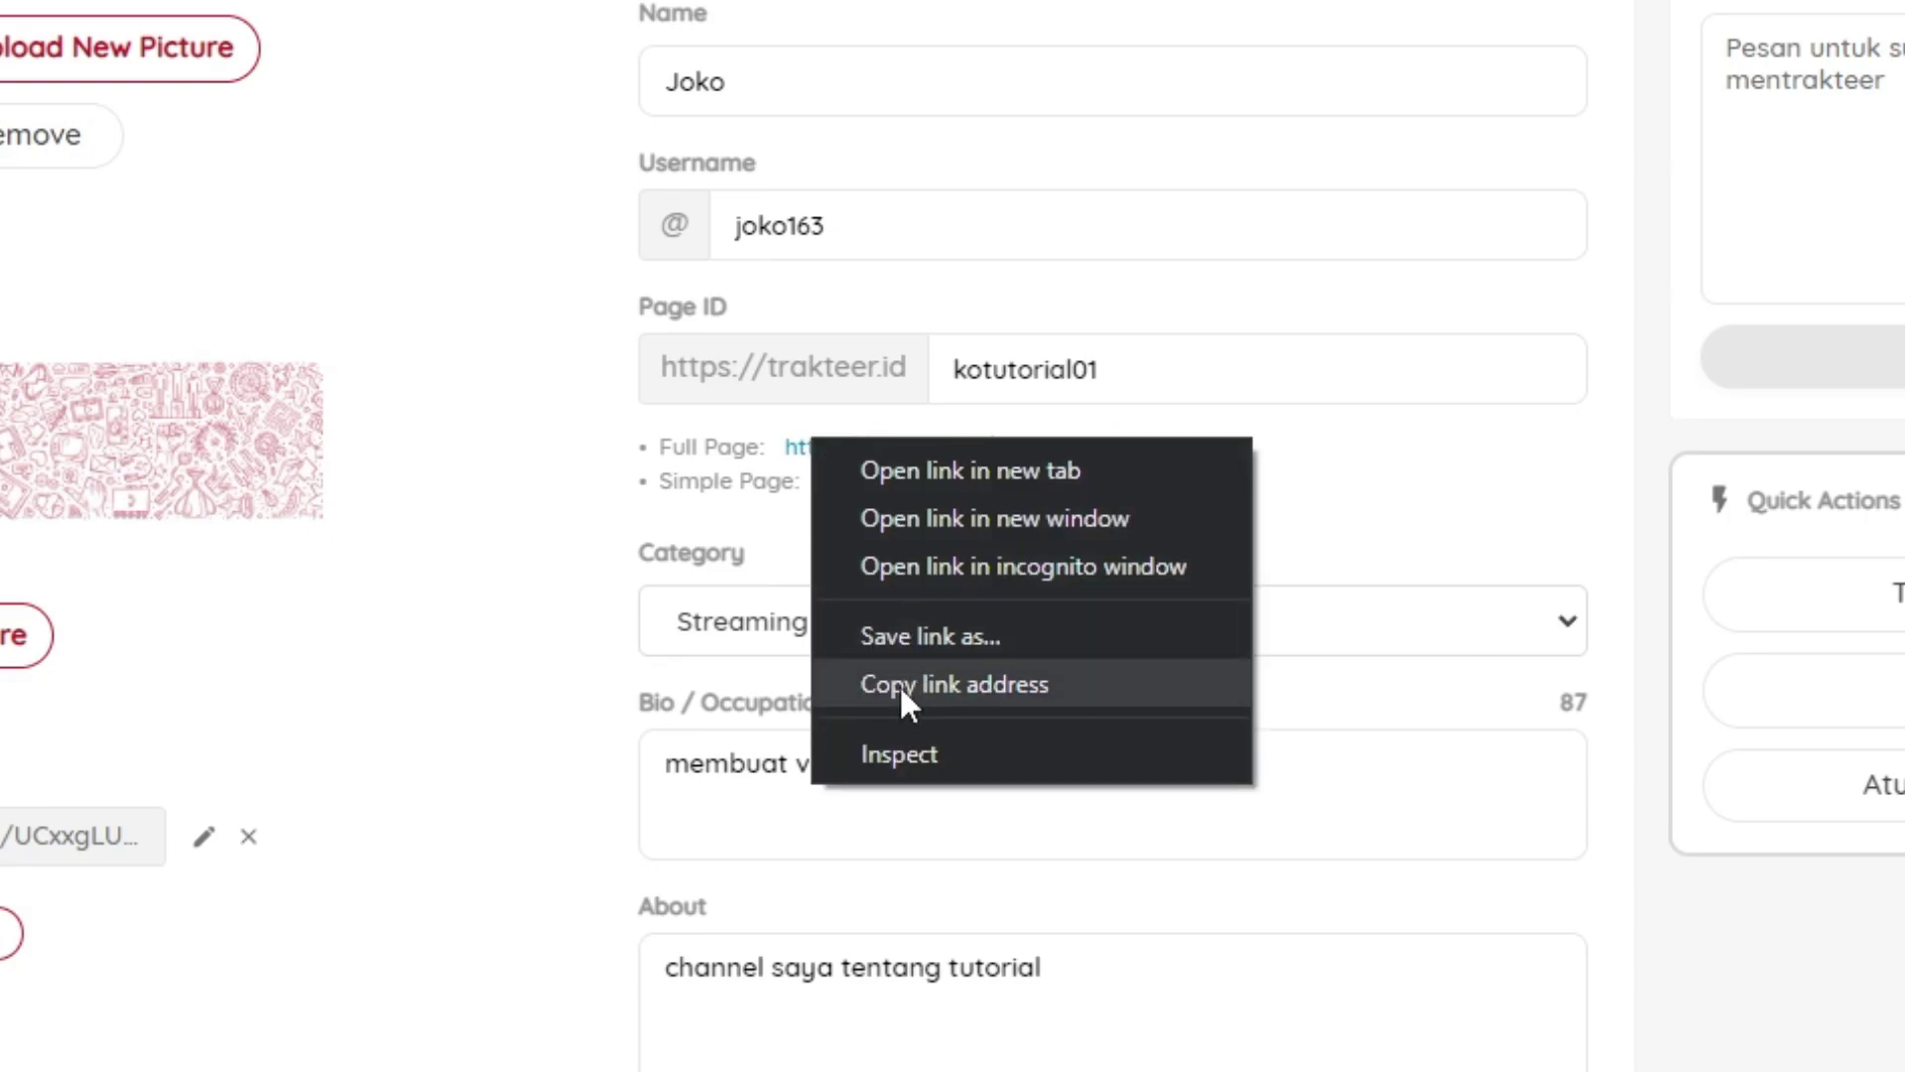
pyautogui.click(899, 683)
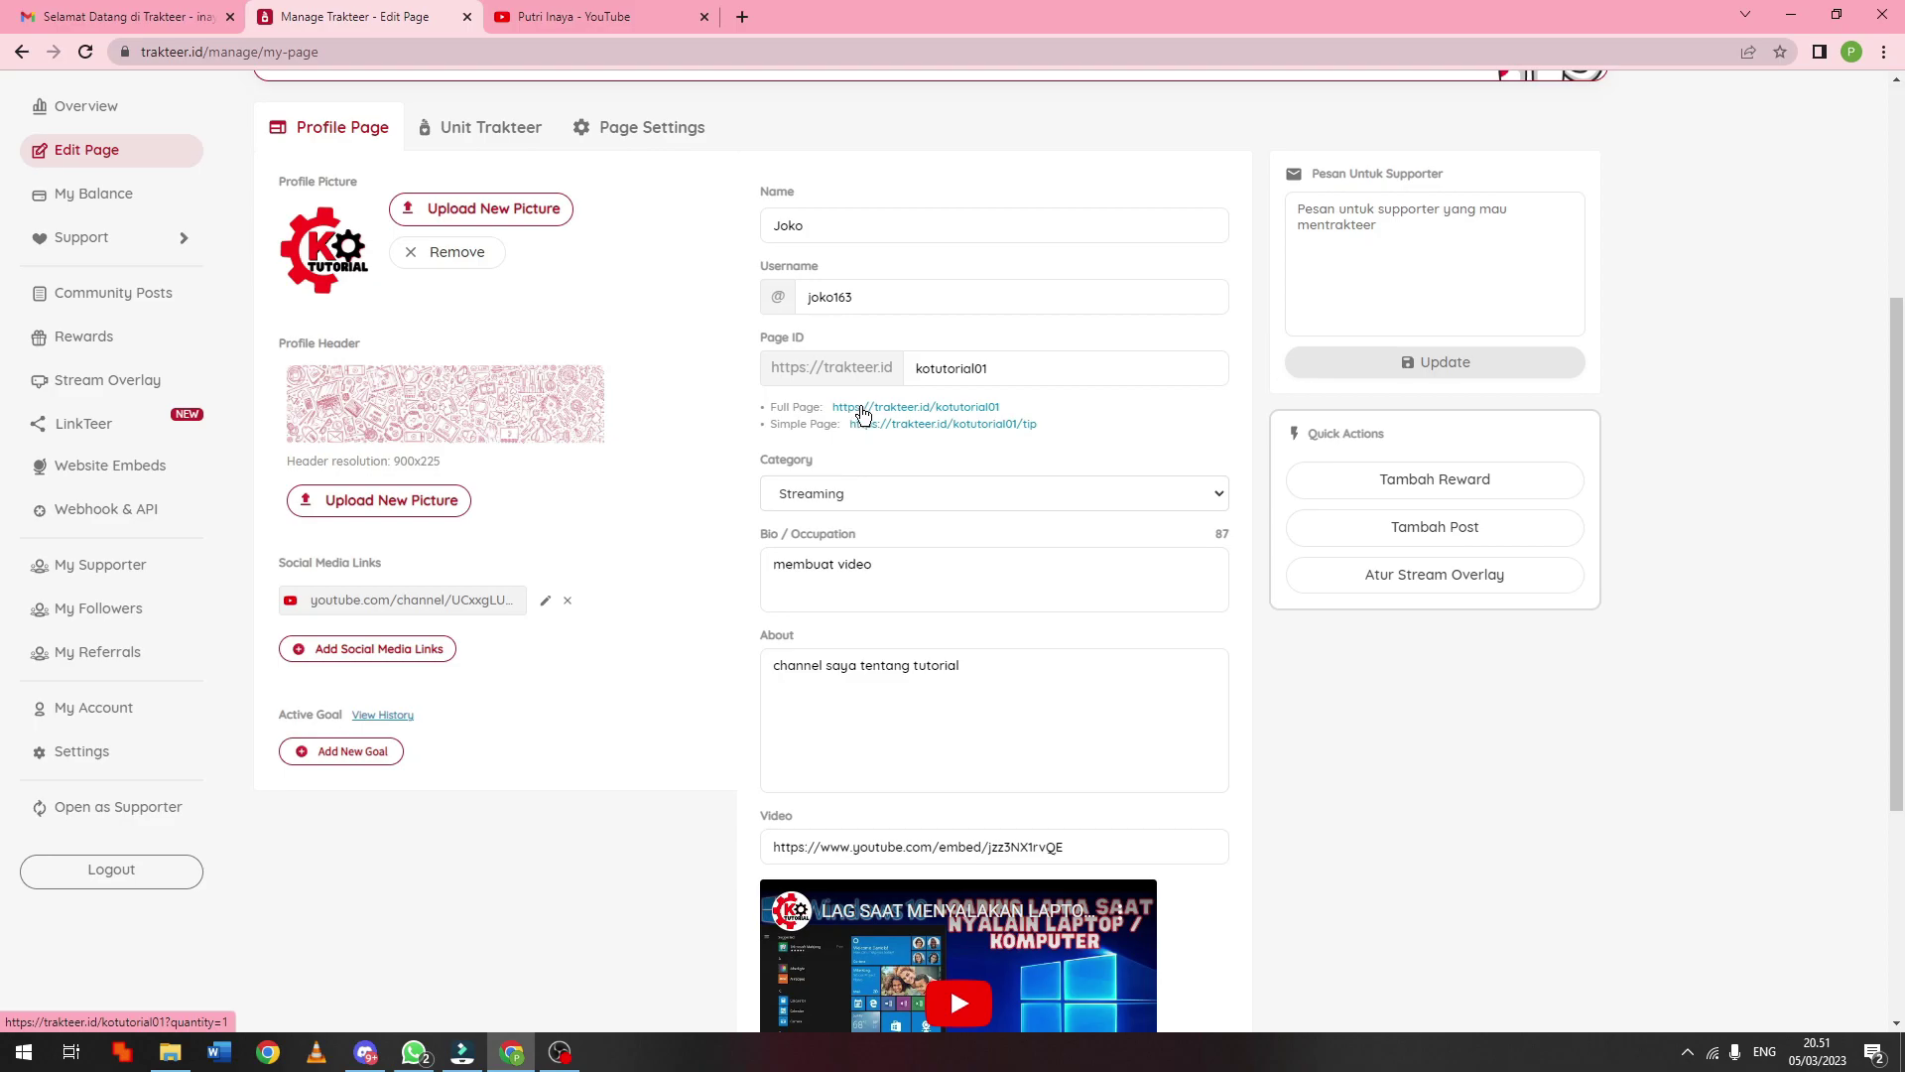
pyautogui.click(862, 409)
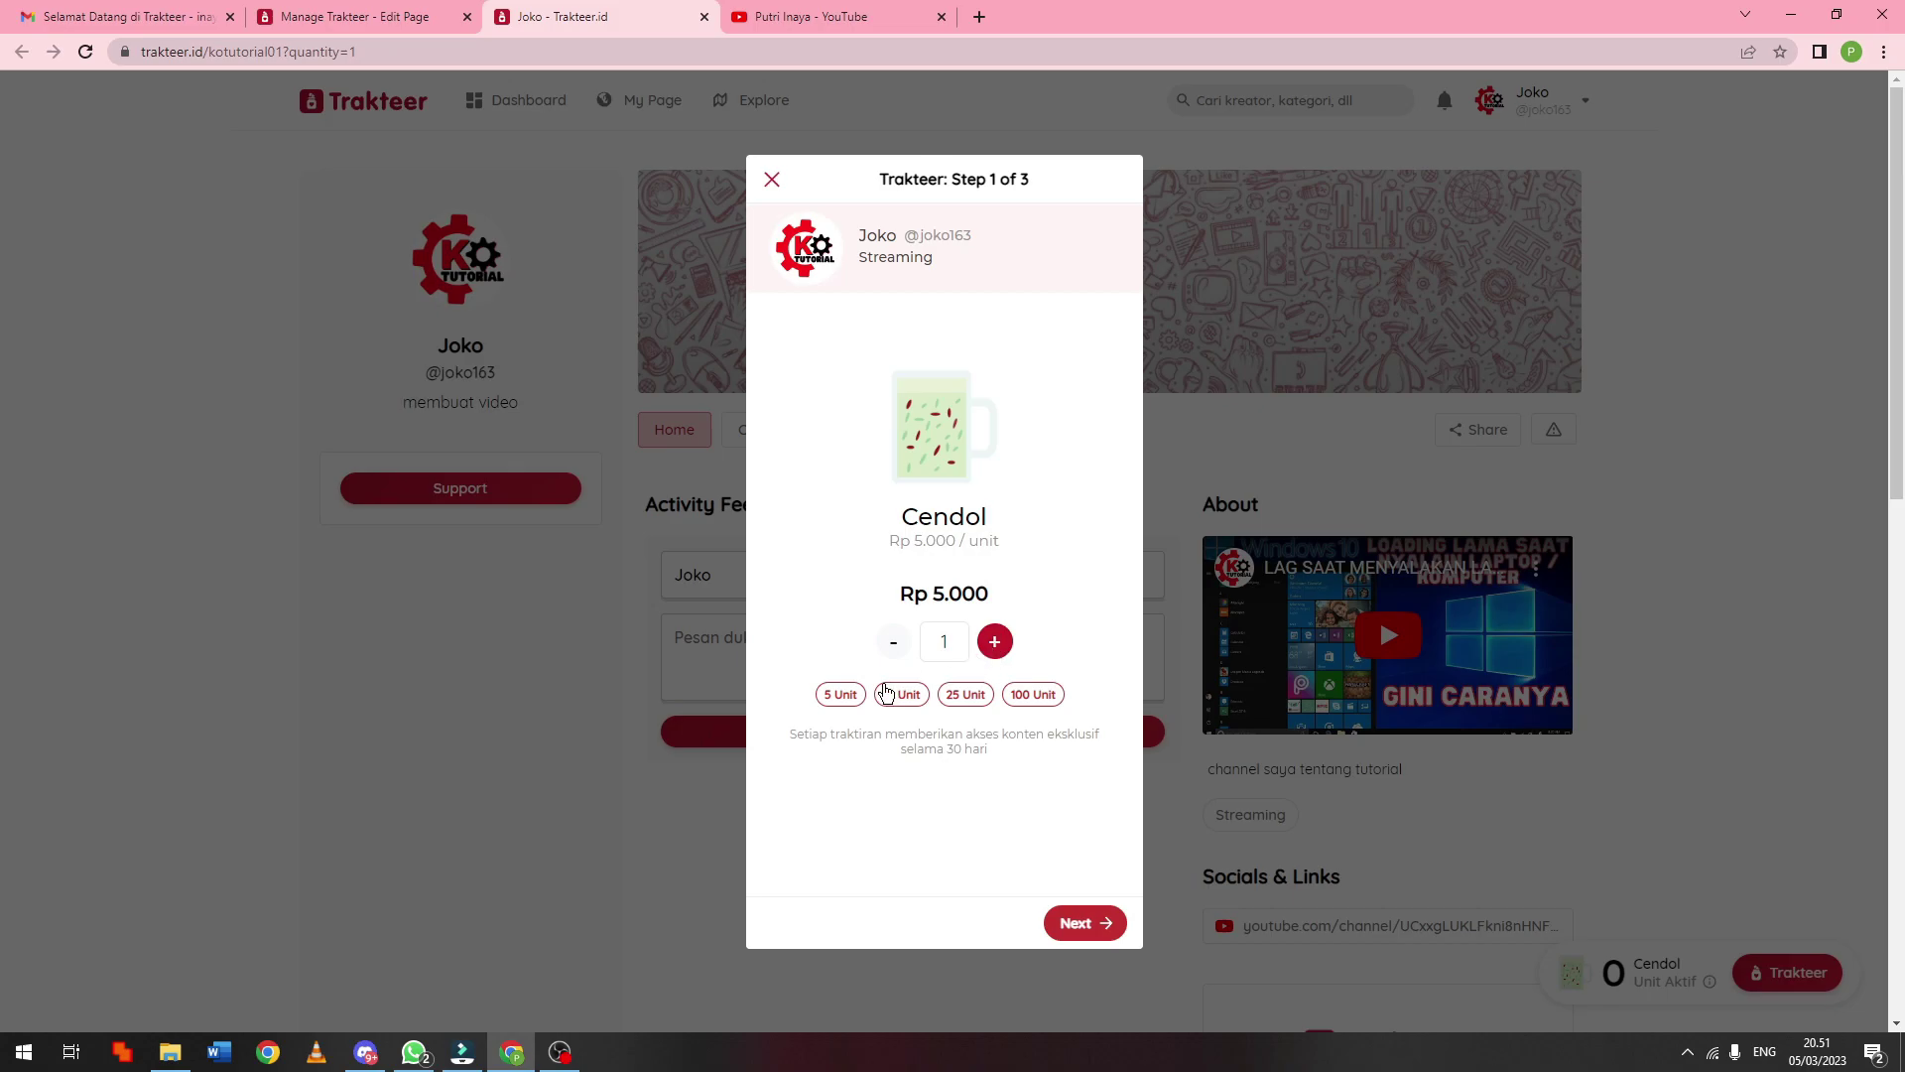
# - Try the 5, 10, 25 and 100 presets, then settle on 1 Cendol (Rp 5.000) and continue
pyautogui.click(840, 693)
pyautogui.click(901, 693)
pyautogui.click(965, 693)
pyautogui.click(1019, 696)
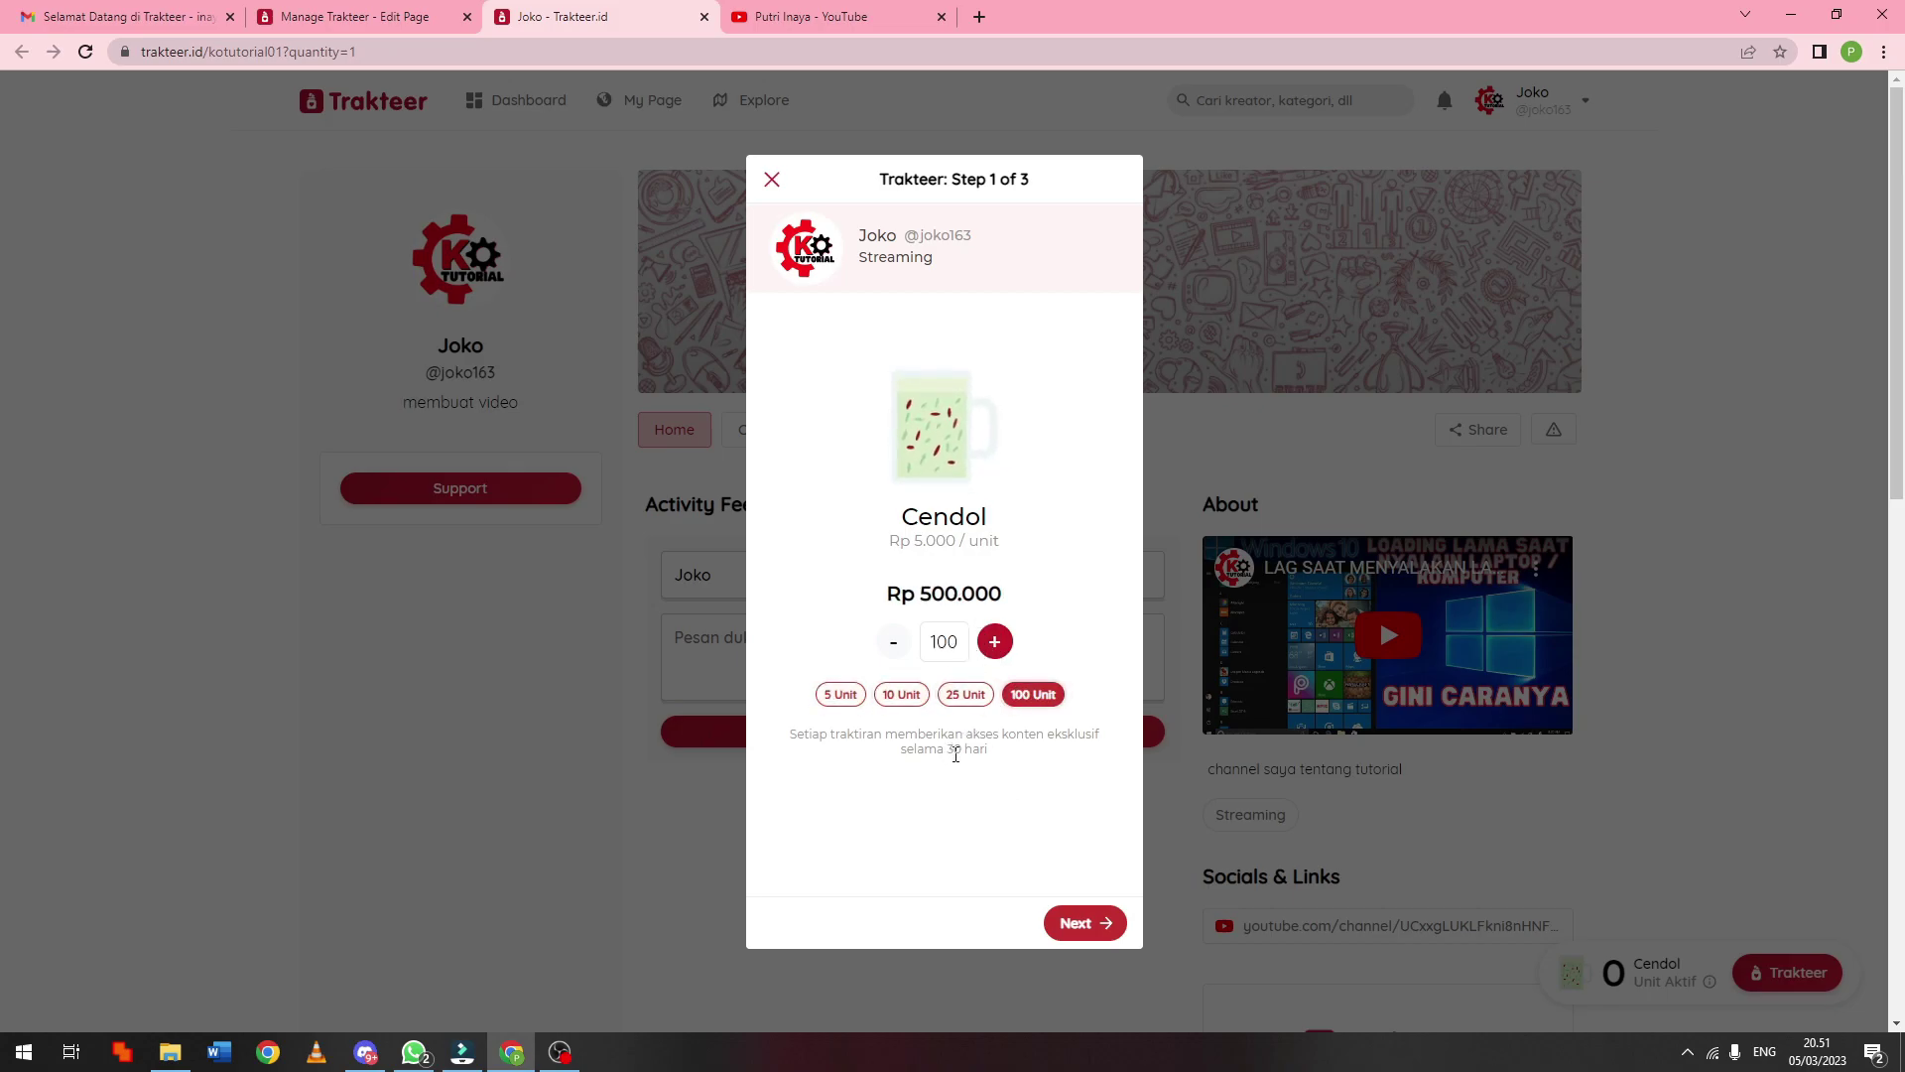
pyautogui.click(843, 698)
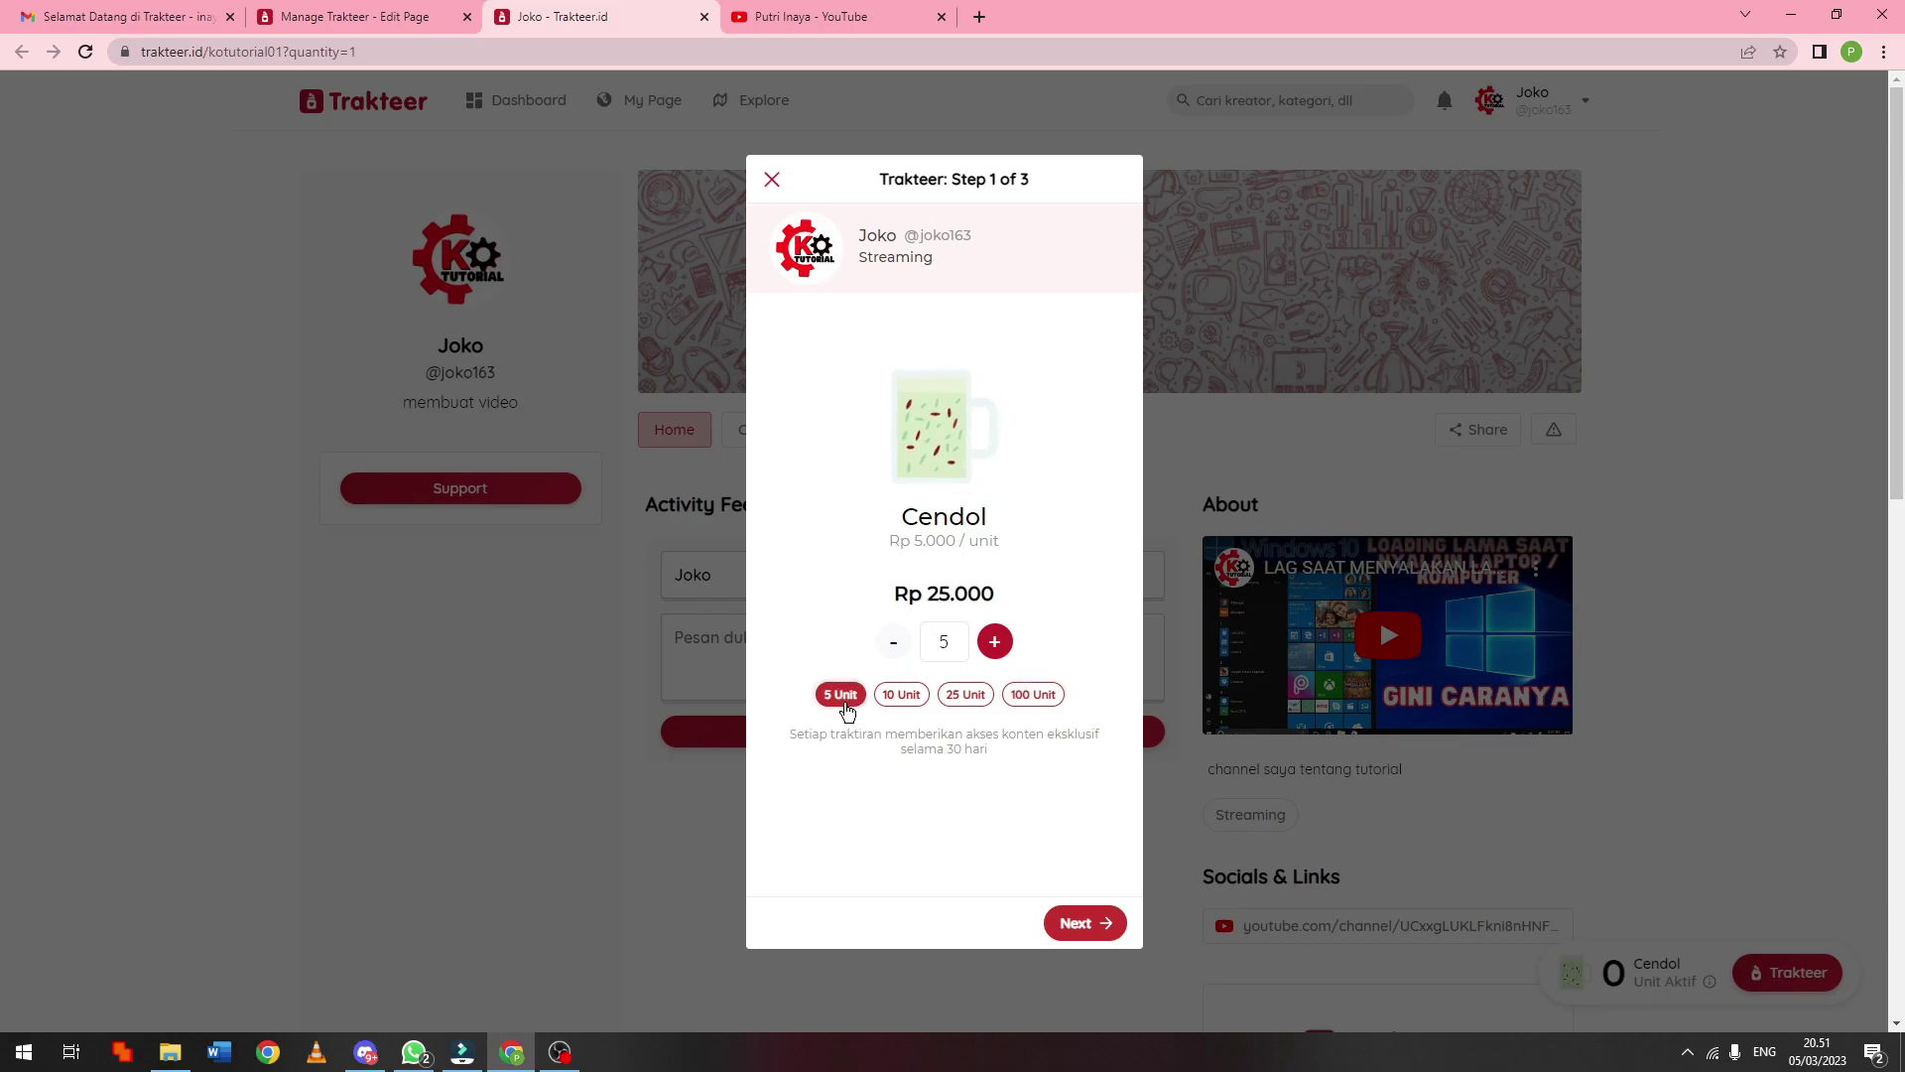
pyautogui.click(893, 643)
pyautogui.click(893, 643)
pyautogui.click(893, 643)
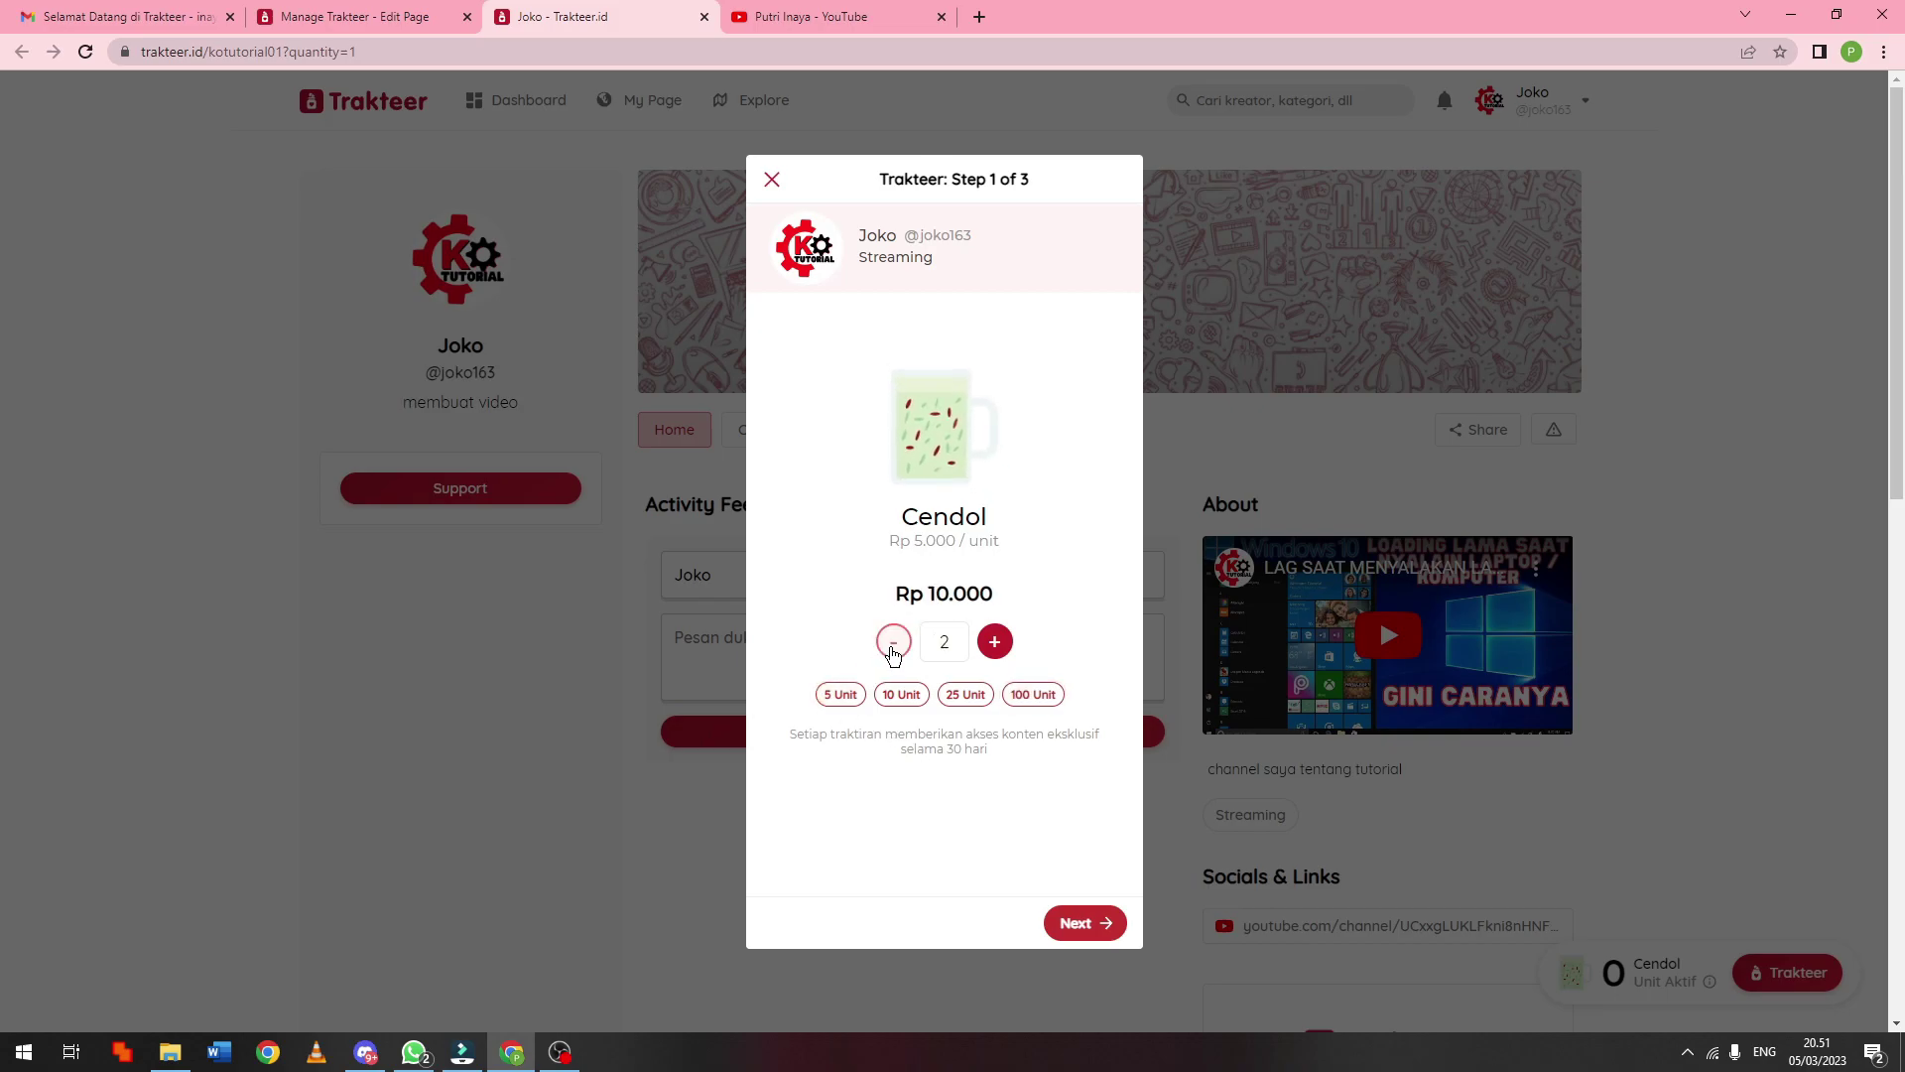
pyautogui.click(891, 645)
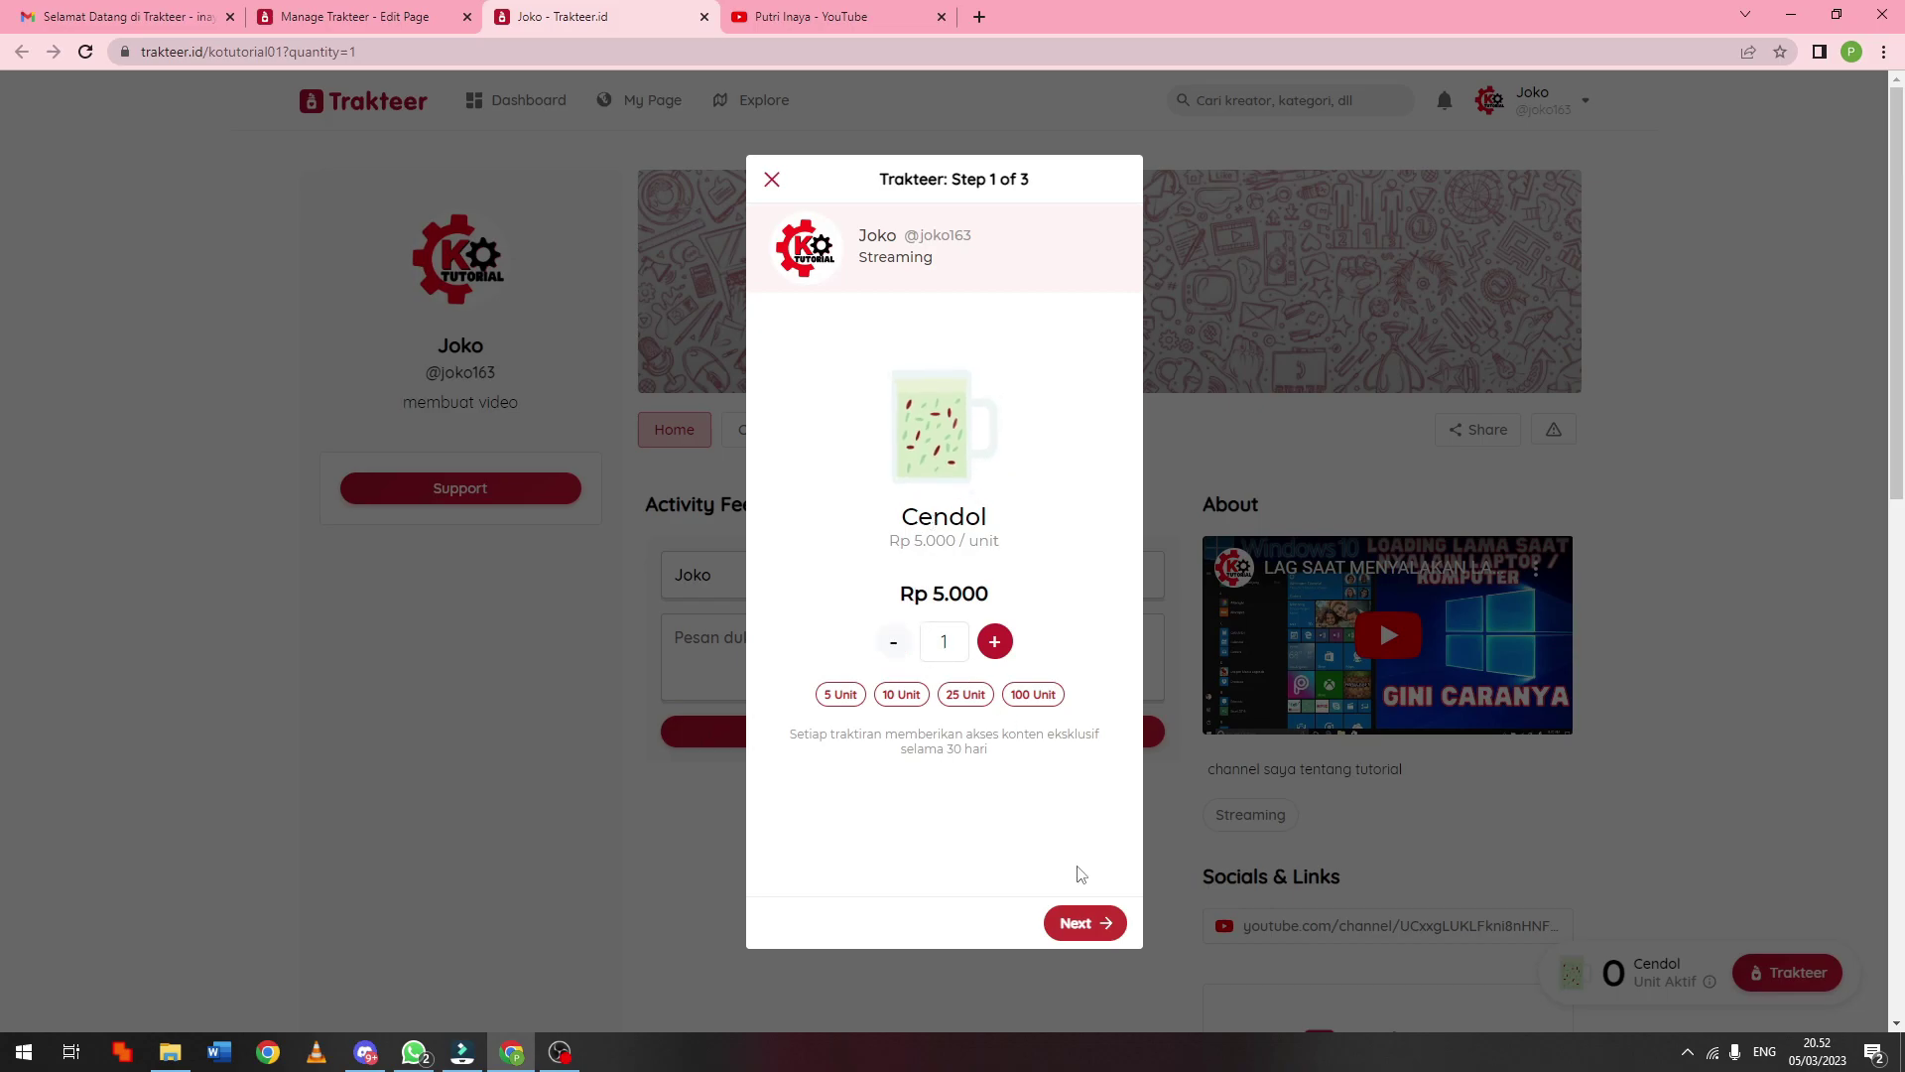
pyautogui.click(1096, 923)
# - Enter 'semangat' as the support message, replacing the junk text
pyautogui.click(932, 512)
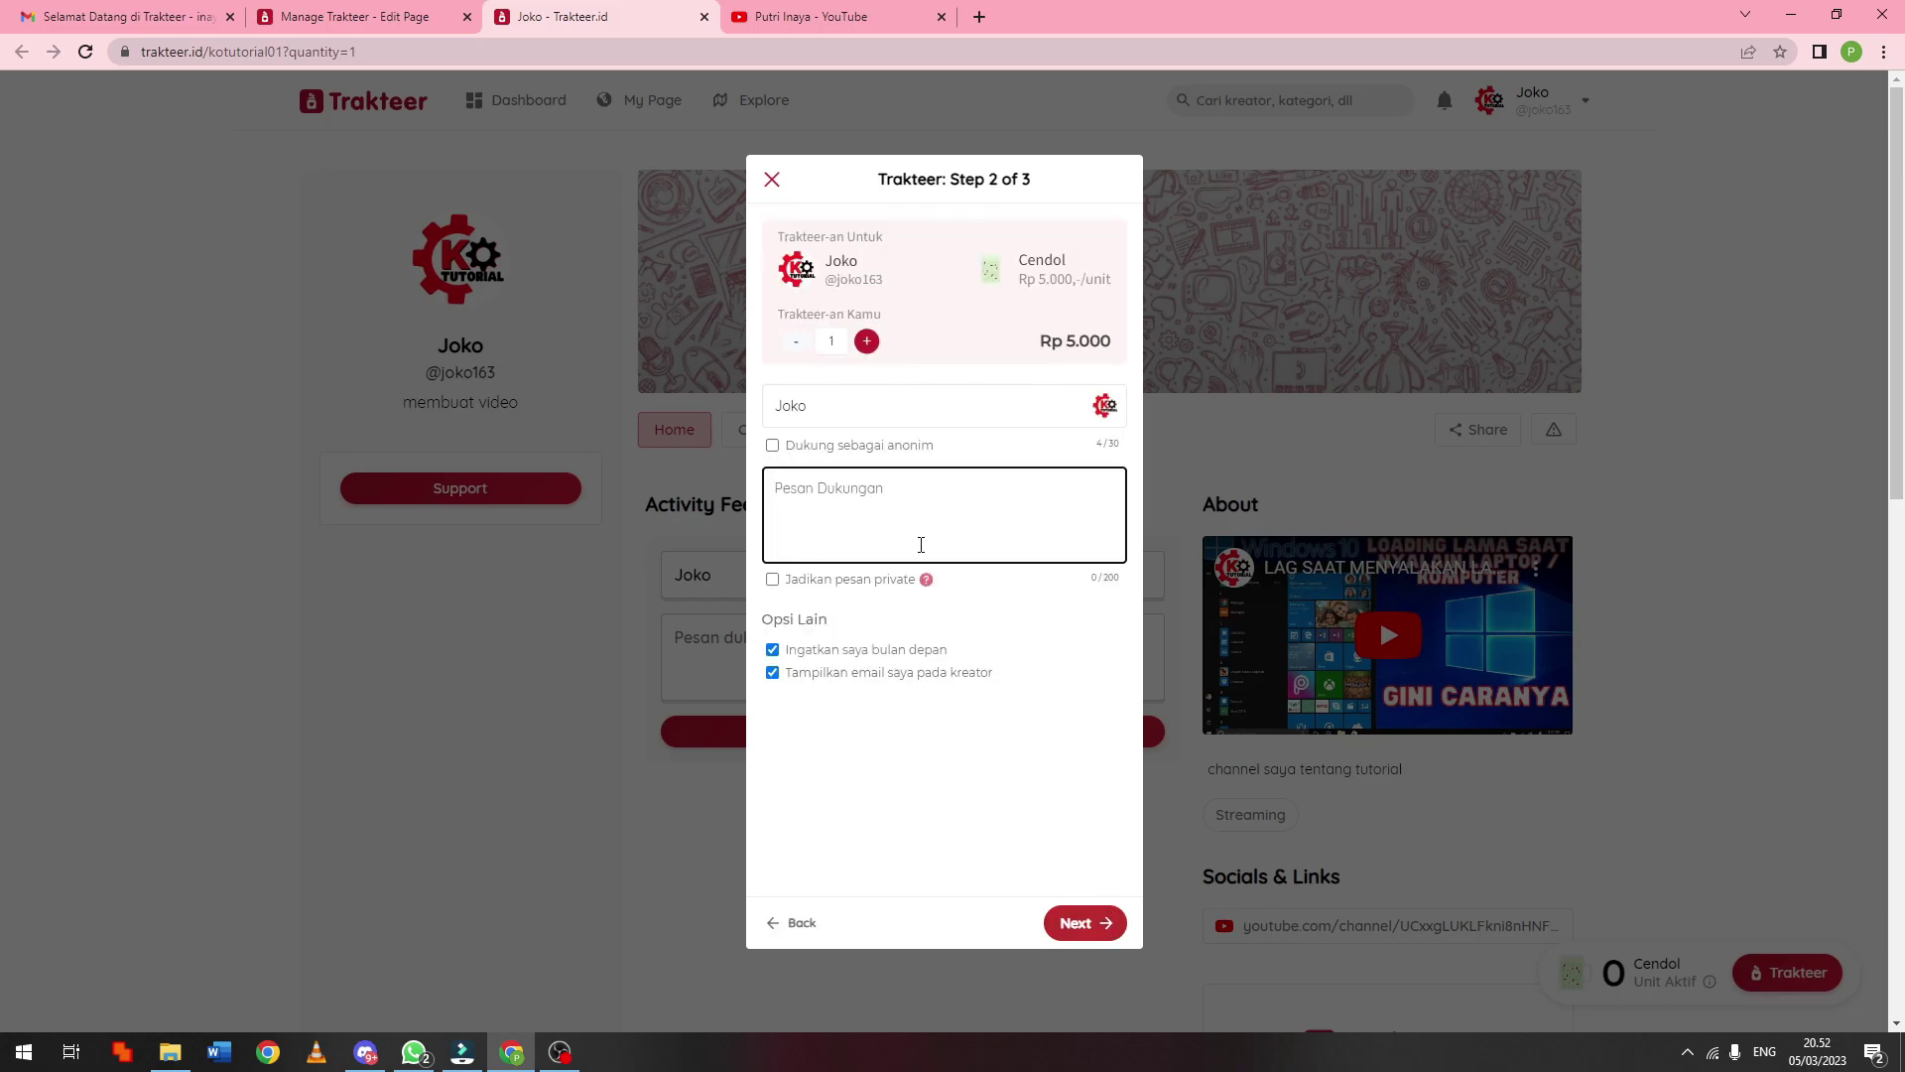
pyautogui.write('sdfadasdf')
pyautogui.hotkey('ctrl', 'a')
pyautogui.write('semangat')
# - Advance to the Rp 5.000 payment step and browse the payment method list
pyautogui.click(1084, 925)
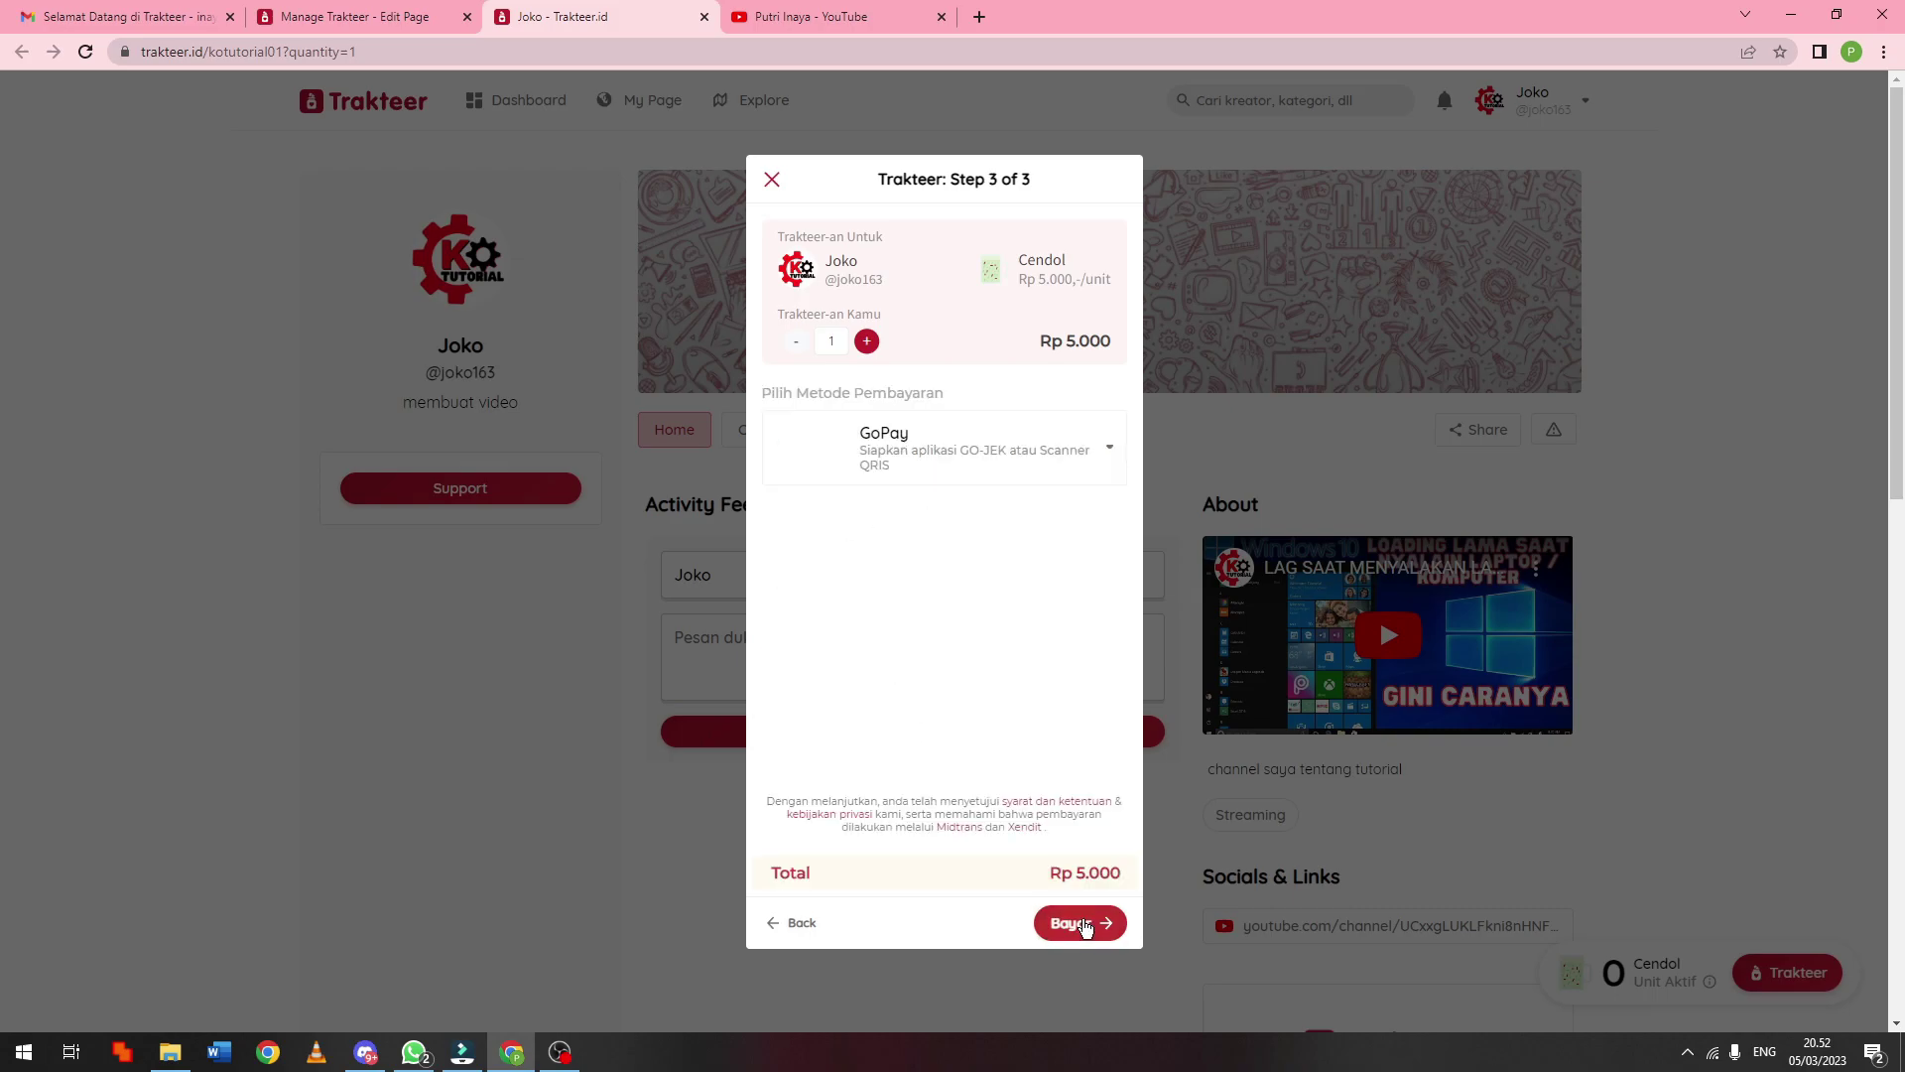
pyautogui.click(1003, 459)
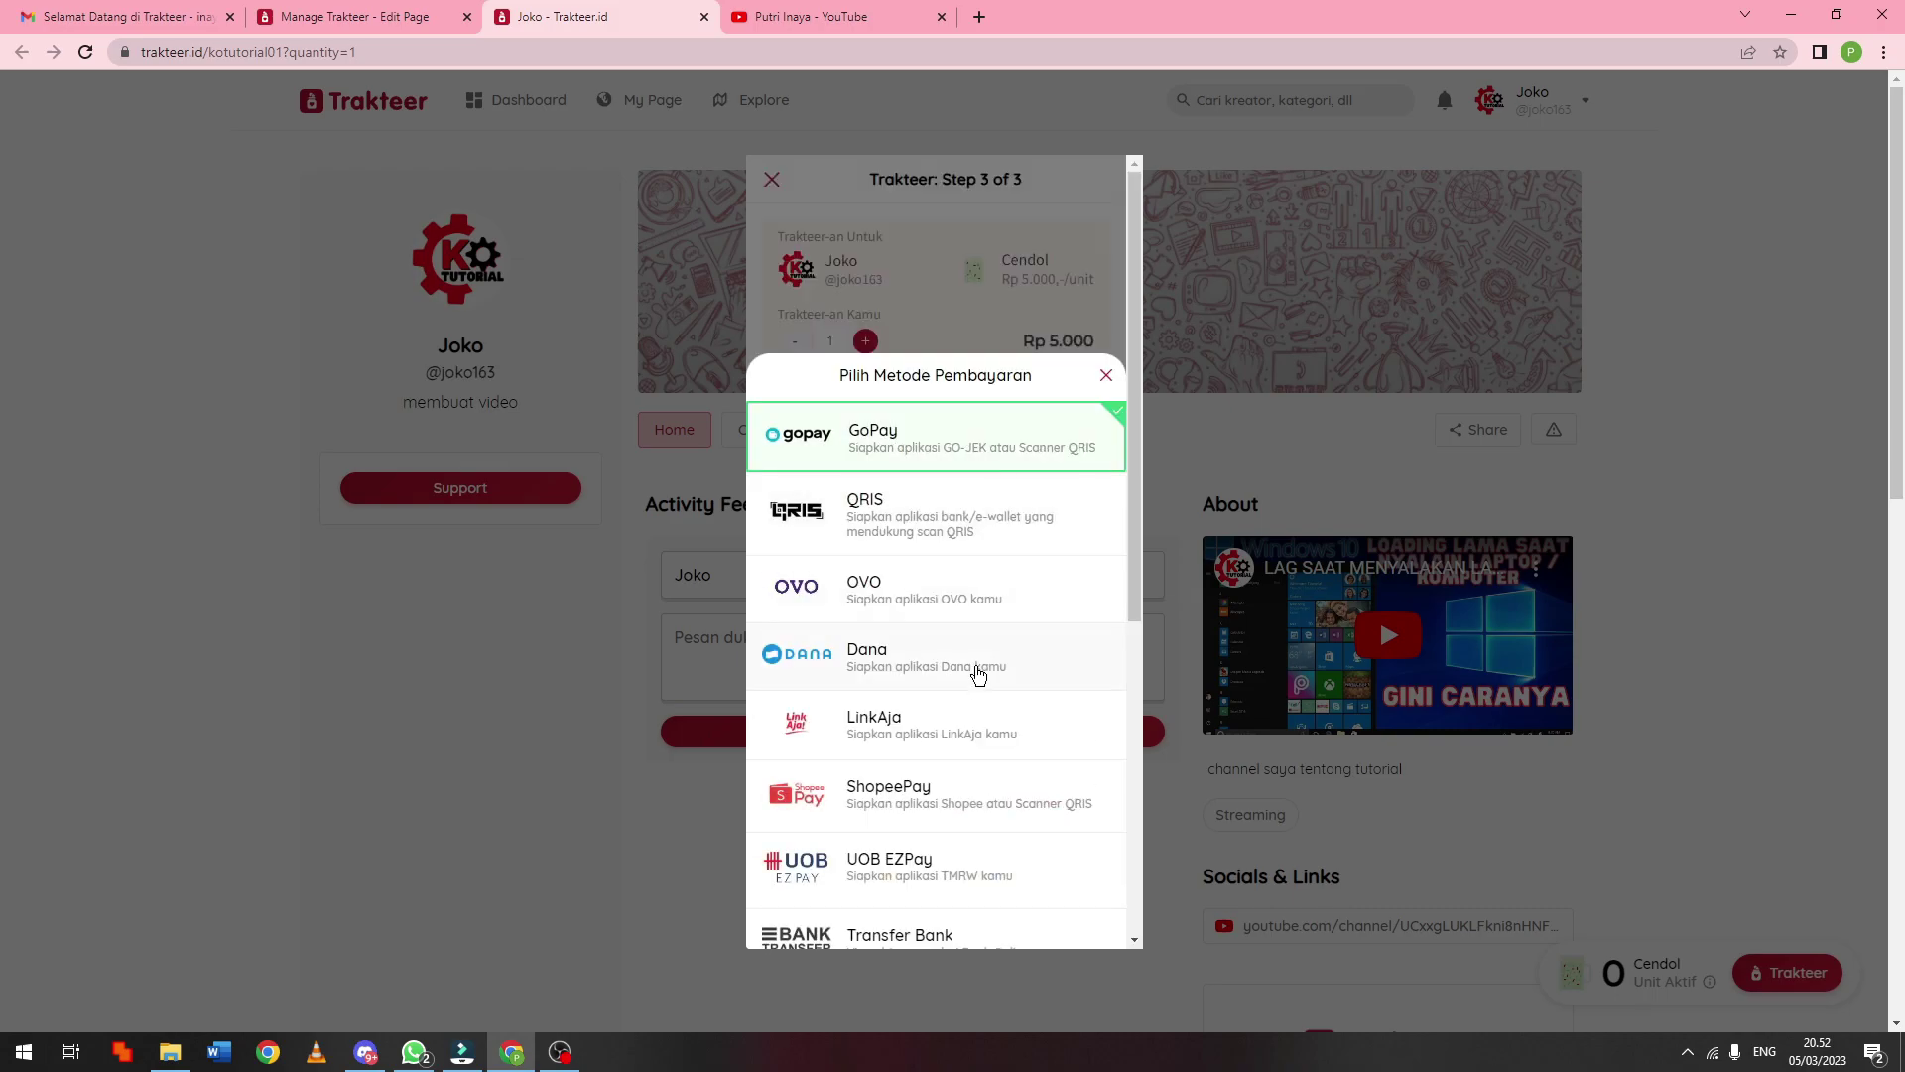
pyautogui.scroll(-5, 973, 680)
pyautogui.scroll(5, 975, 685)
pyautogui.scroll(-3, 952, 526)
pyautogui.scroll(3, 950, 533)
pyautogui.scroll(-5, 918, 456)
pyautogui.scroll(5, 916, 471)
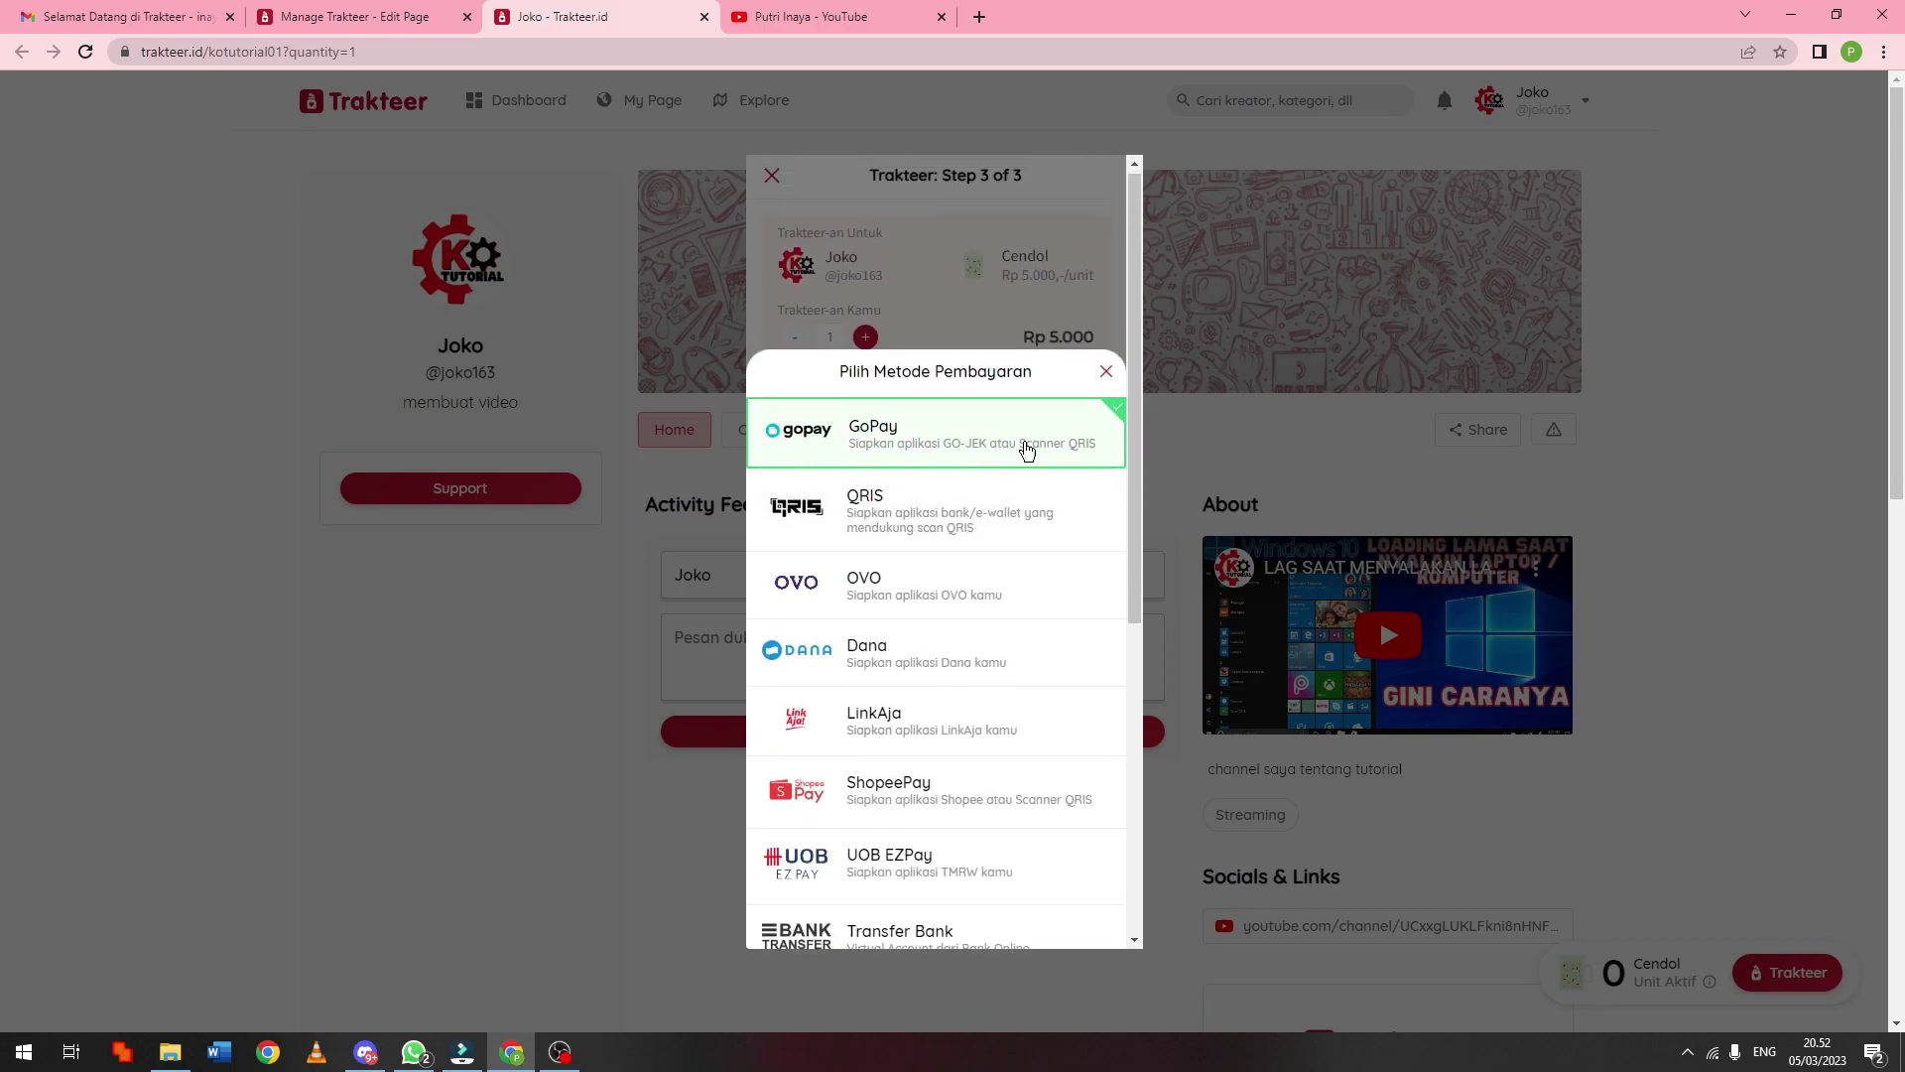
# - Keep GoPay, close the support dialog without paying, and return to the Edit Page tab
pyautogui.click(1111, 395)
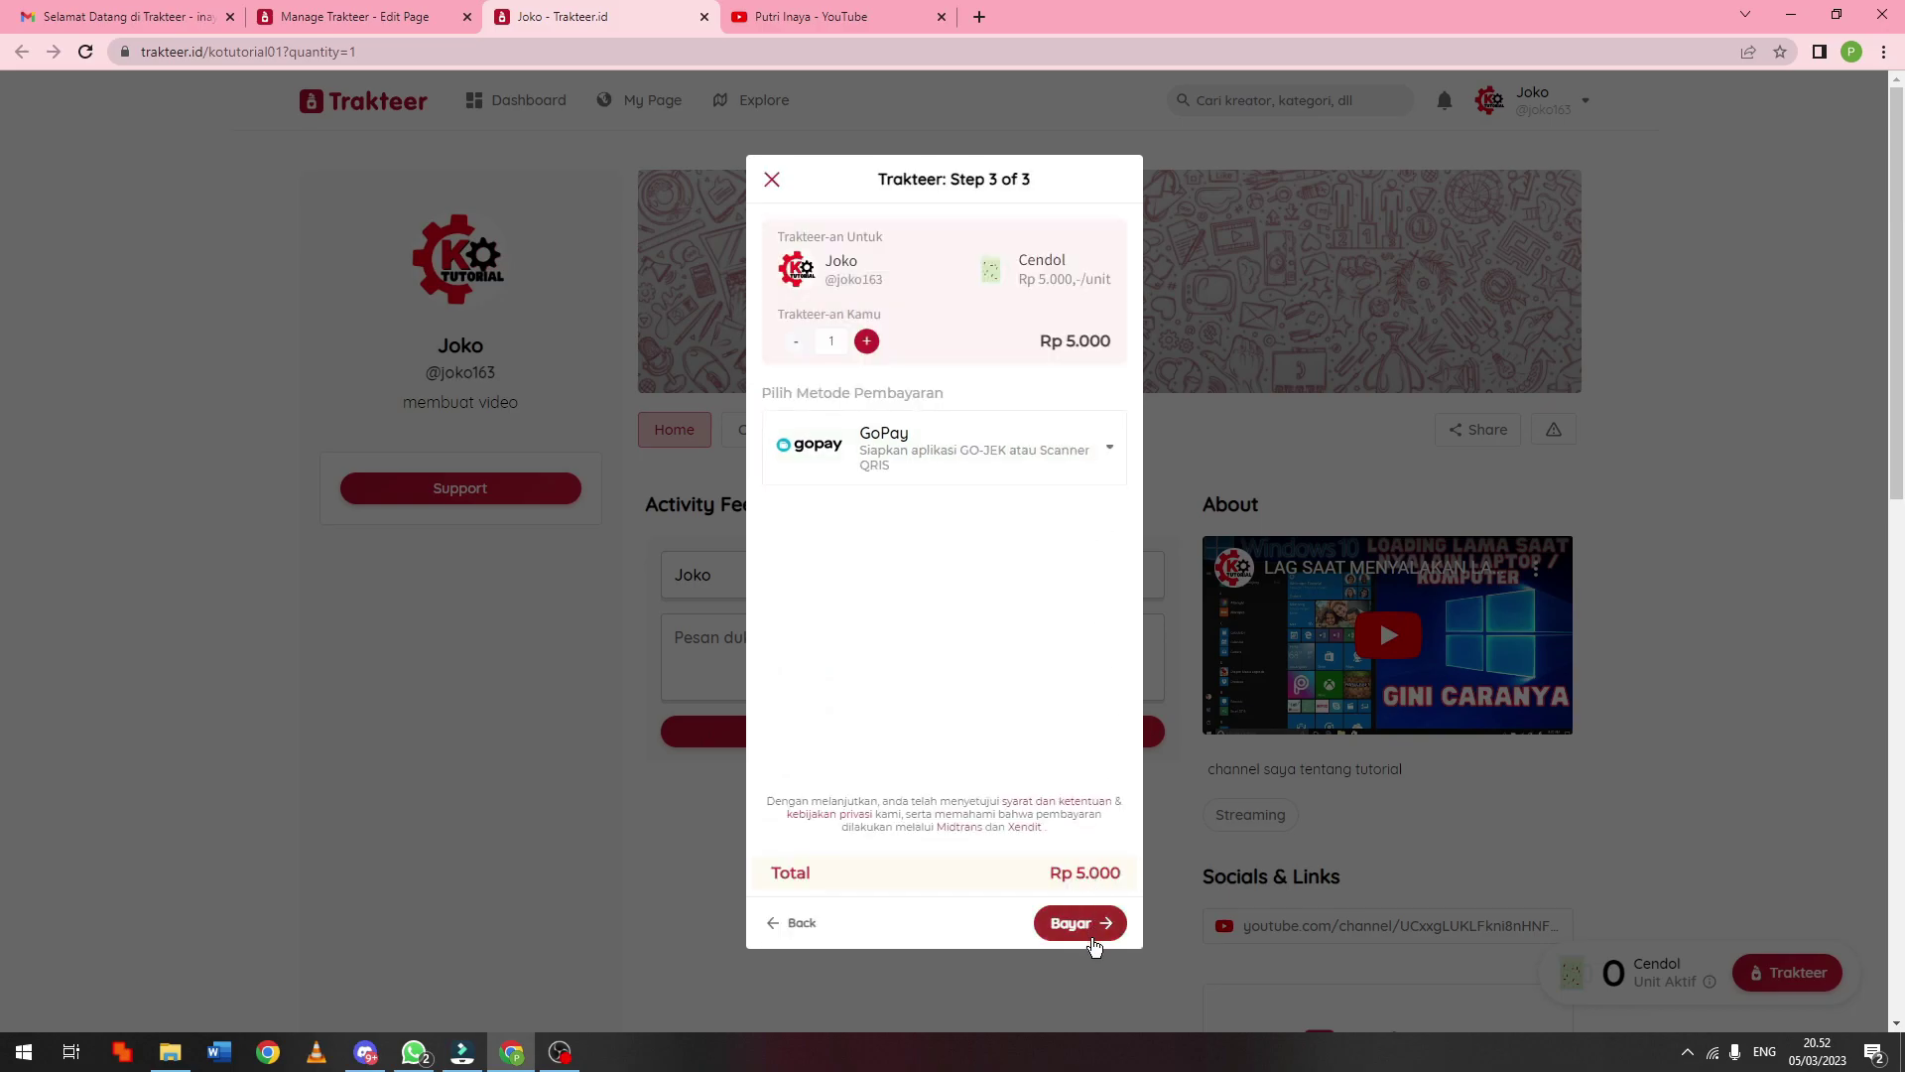
pyautogui.click(773, 181)
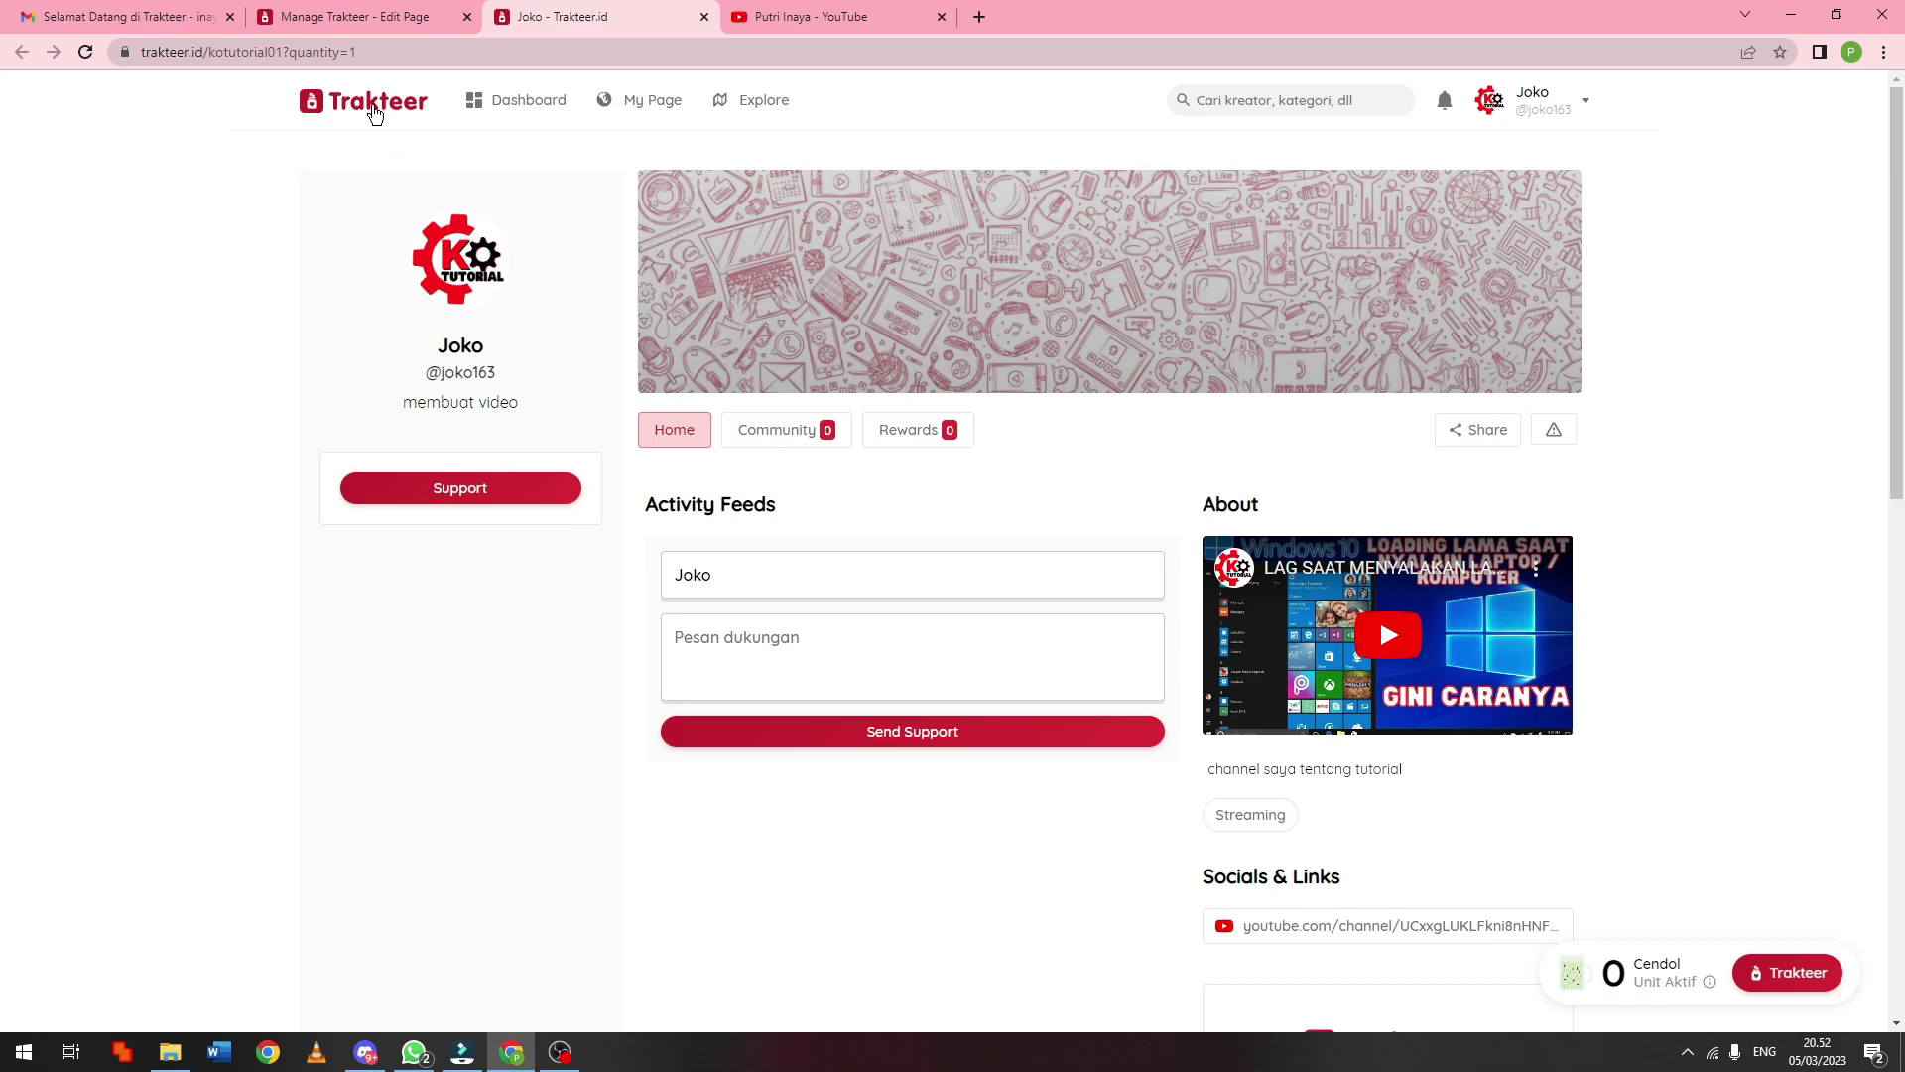
pyautogui.click(352, 14)
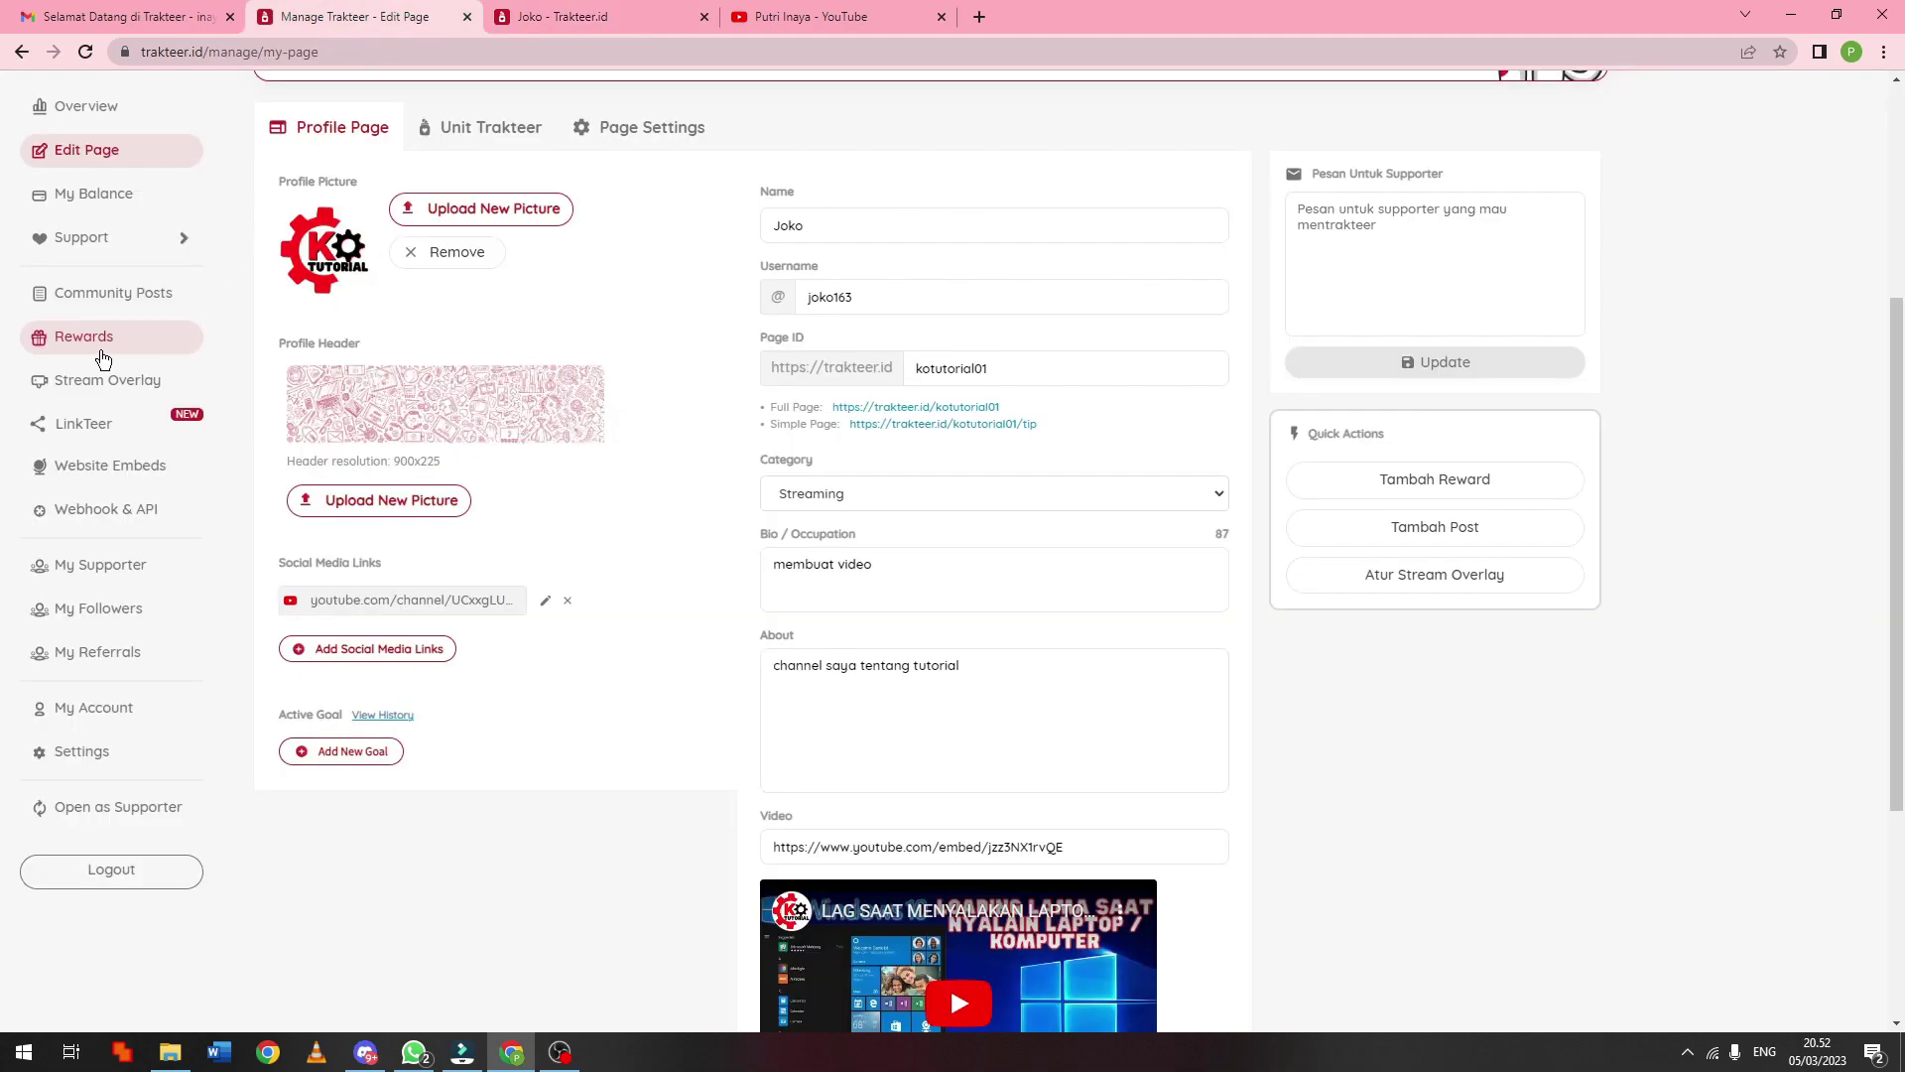